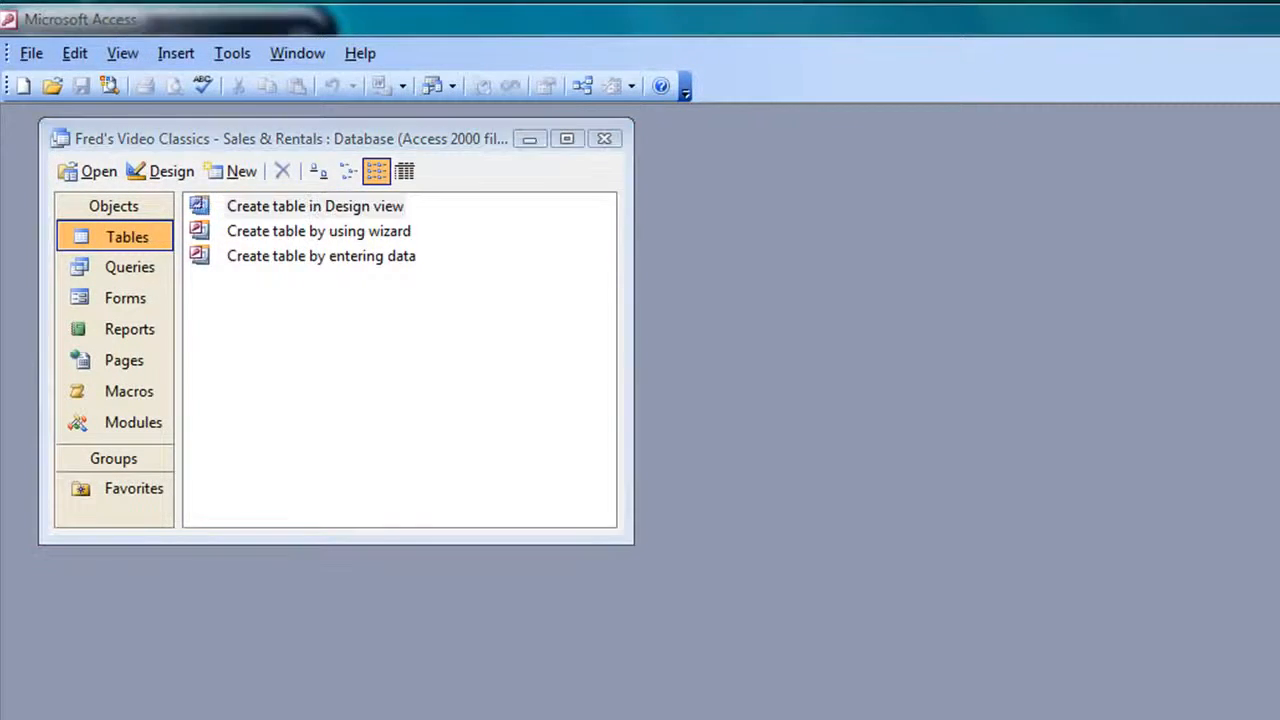
# Step: Review the Movie field list in the text notes, and create a new table in Design view
pyautogui.moveTo(1279, 117); pyautogui.dragTo(761, 116)
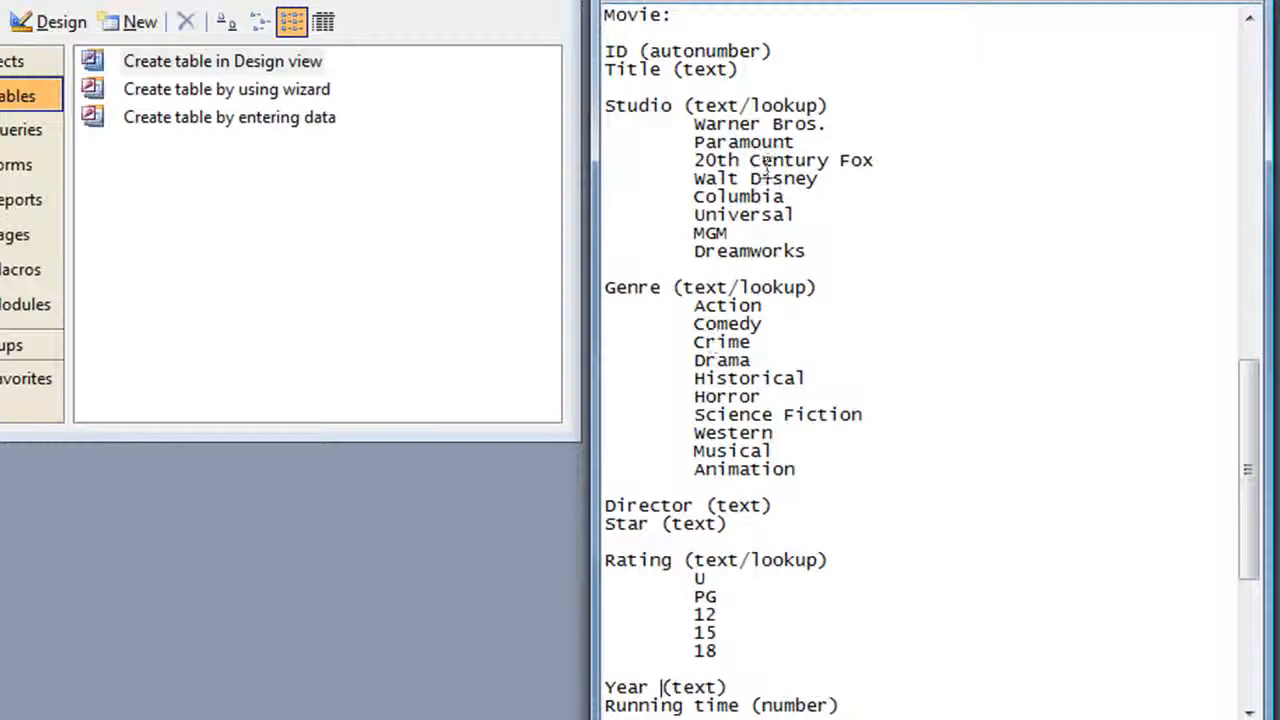
pyautogui.moveTo(720, 0); pyautogui.dragTo(1279, 30)
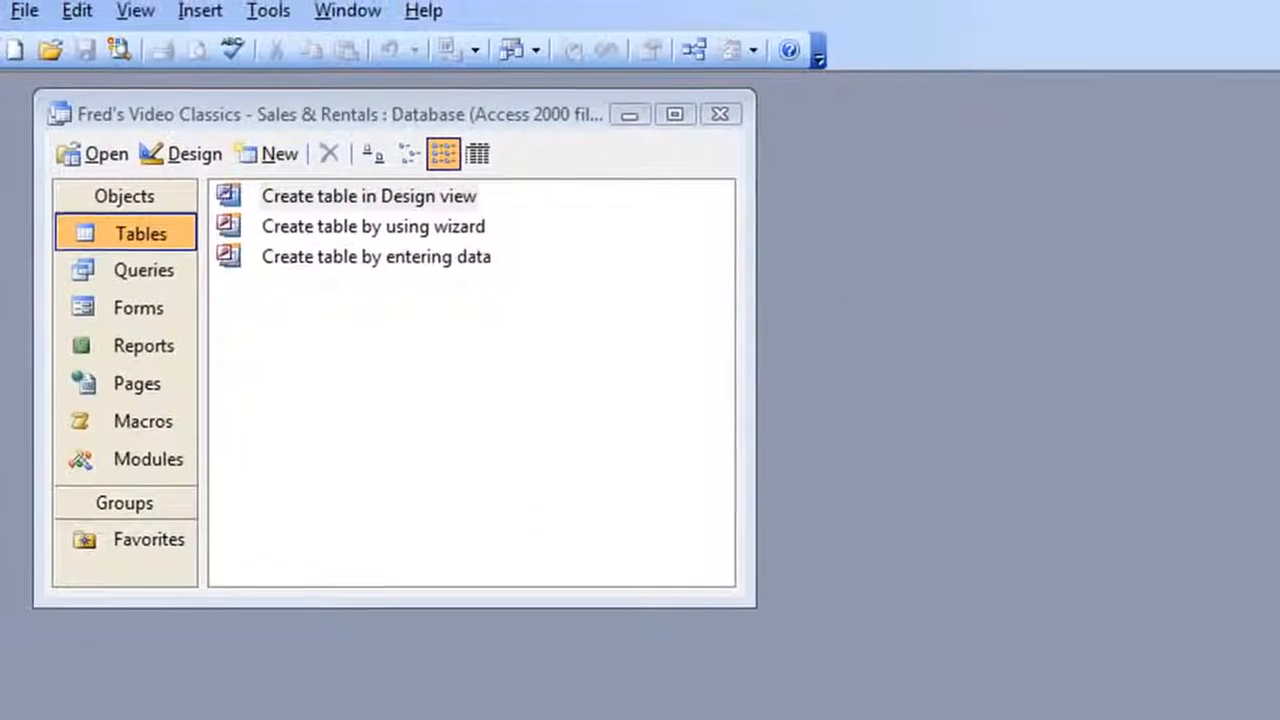
pyautogui.click(556, 124)
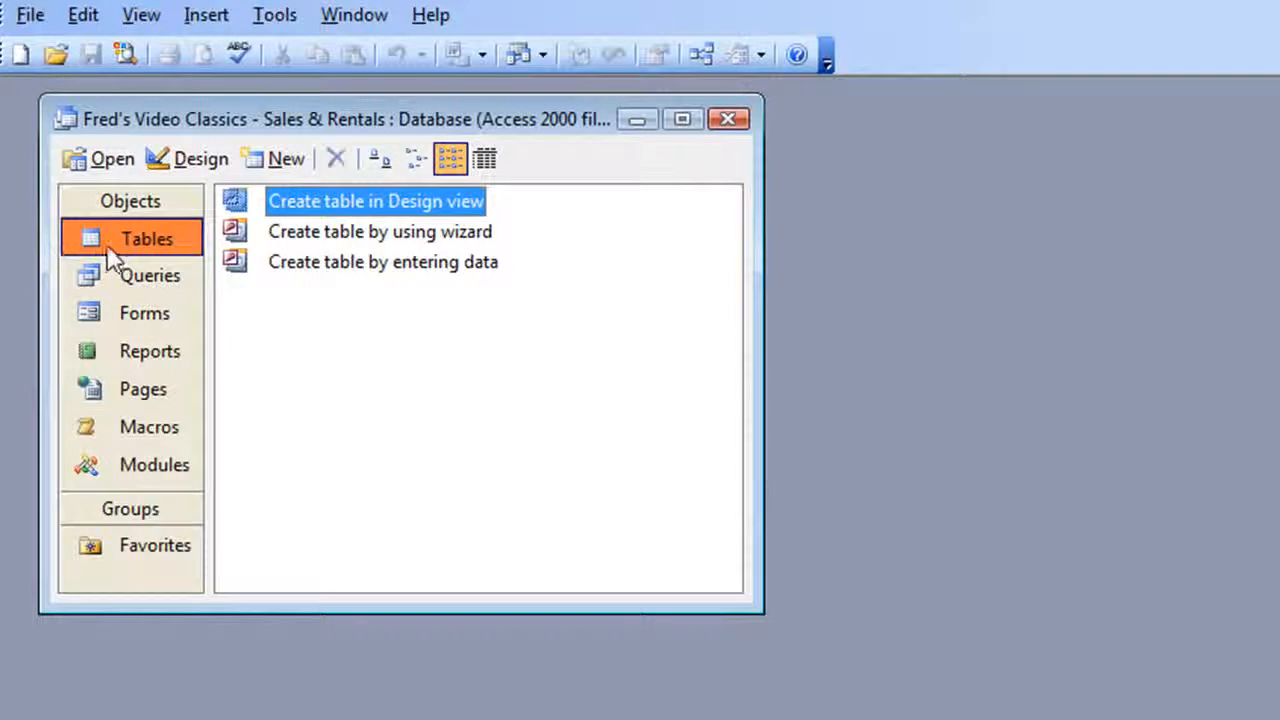
pyautogui.click(278, 162)
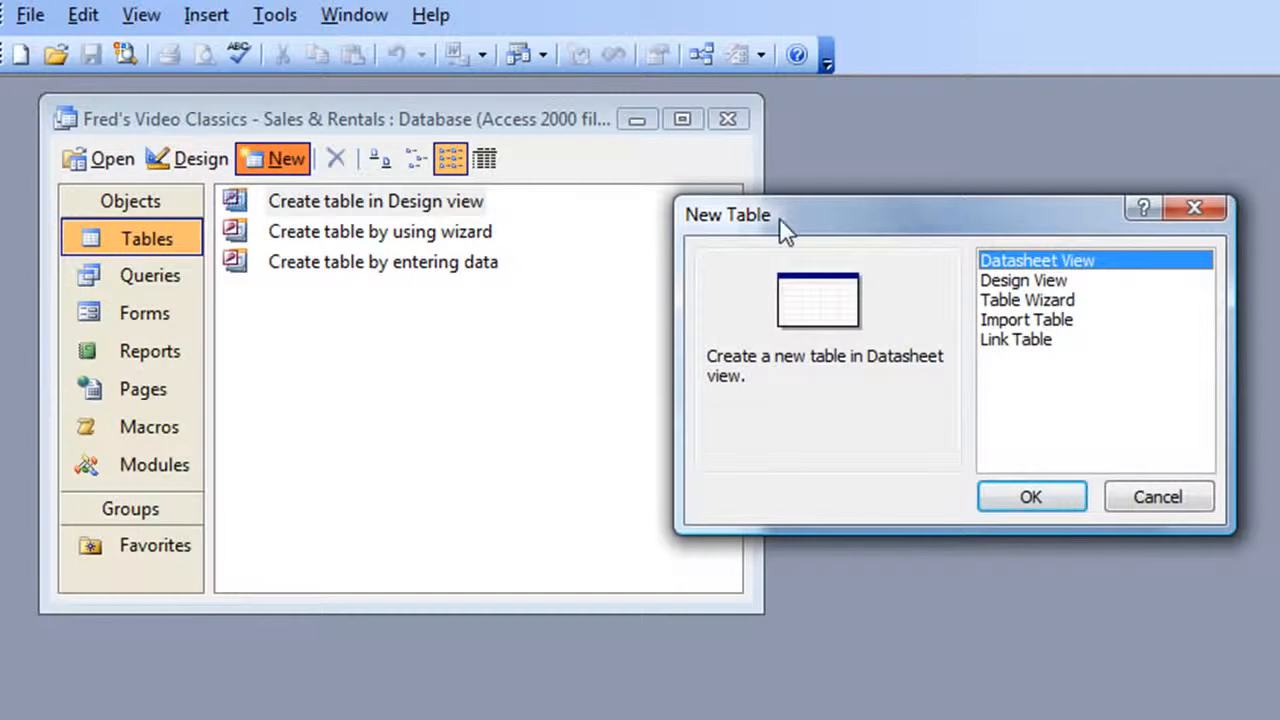
pyautogui.click(1018, 283)
pyautogui.click(1033, 499)
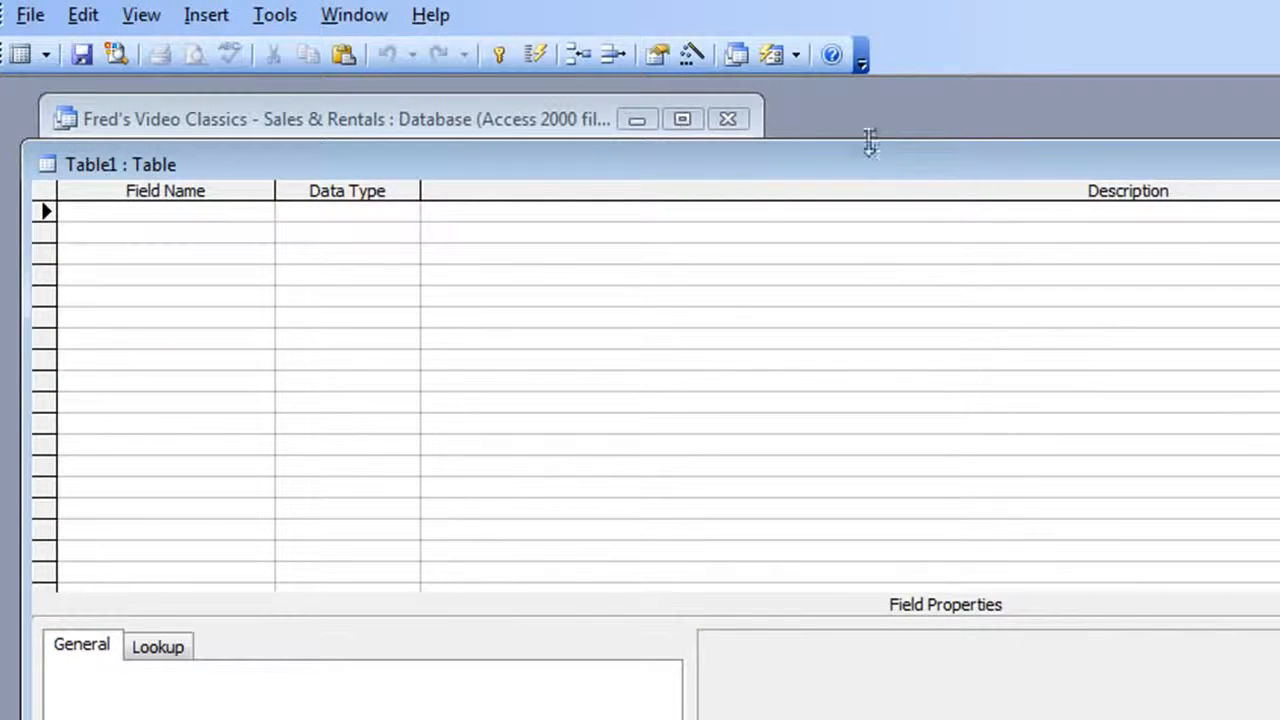
pyautogui.moveTo(861, 154); pyautogui.dragTo(859, 119)
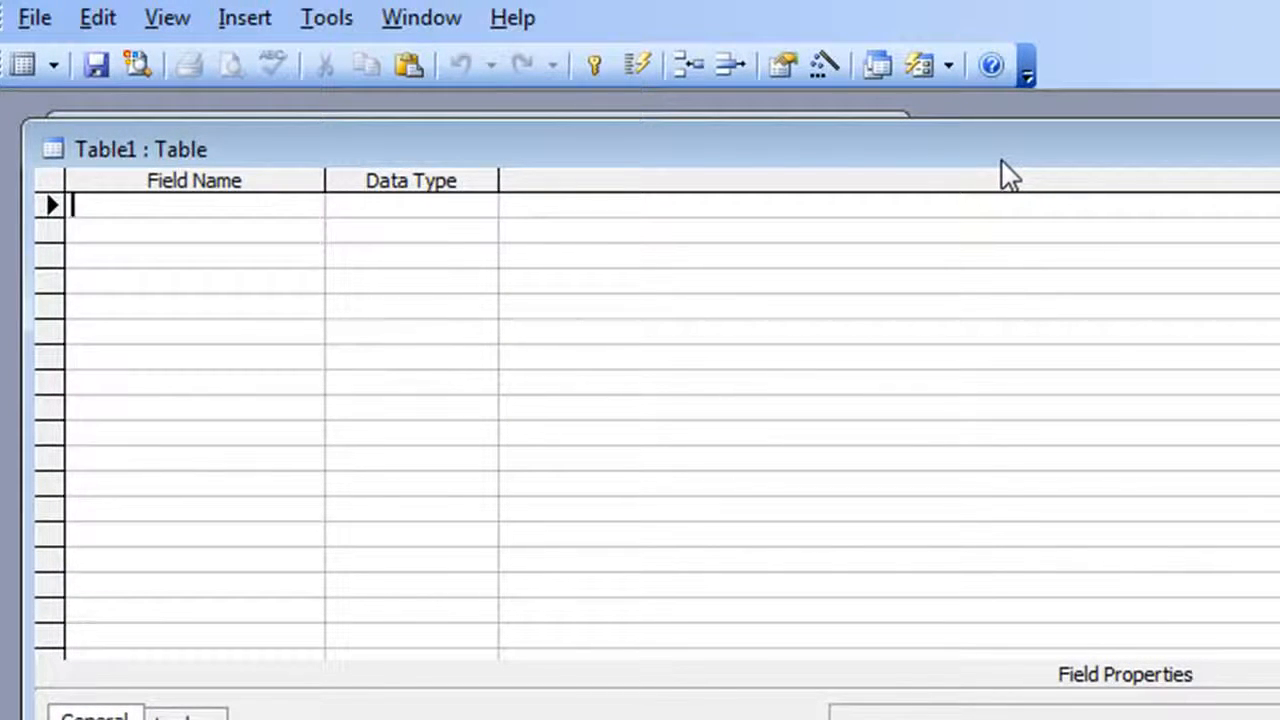
# Step: Add a first field named Movie ID with the AutoNumber data type
pyautogui.write('Movie ')
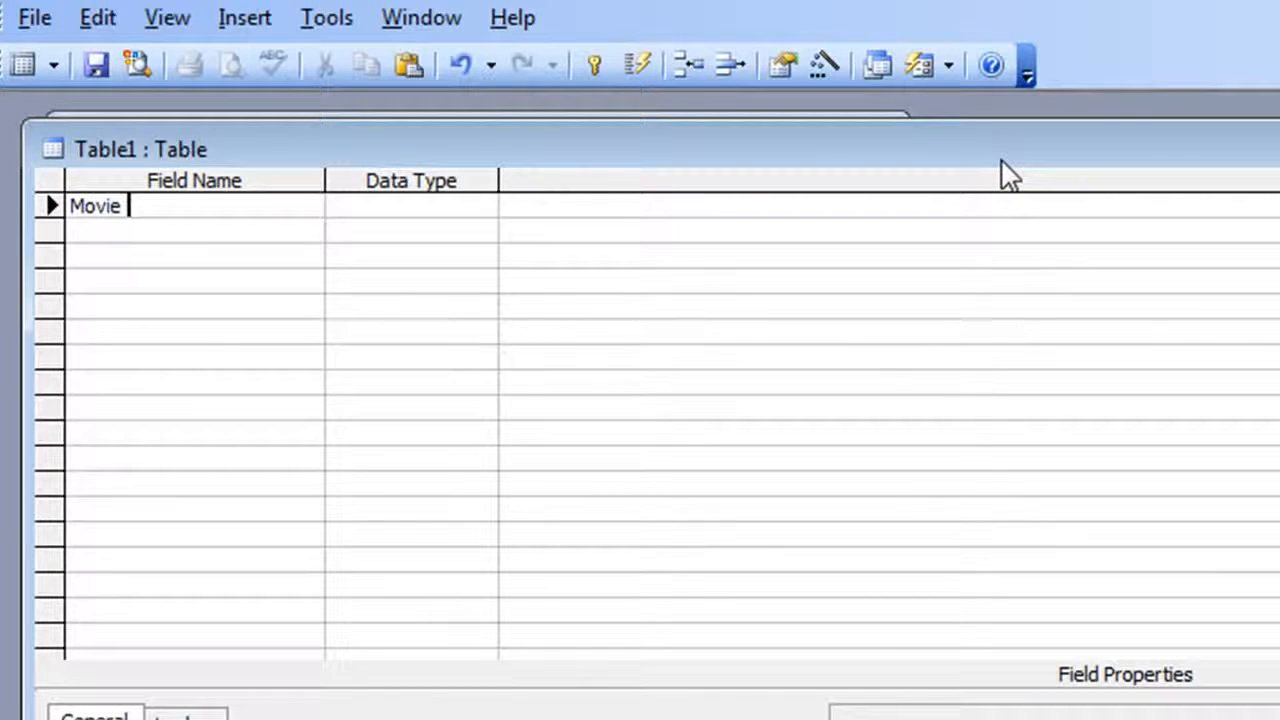
pyautogui.write('ID')
pyautogui.press('Tab')
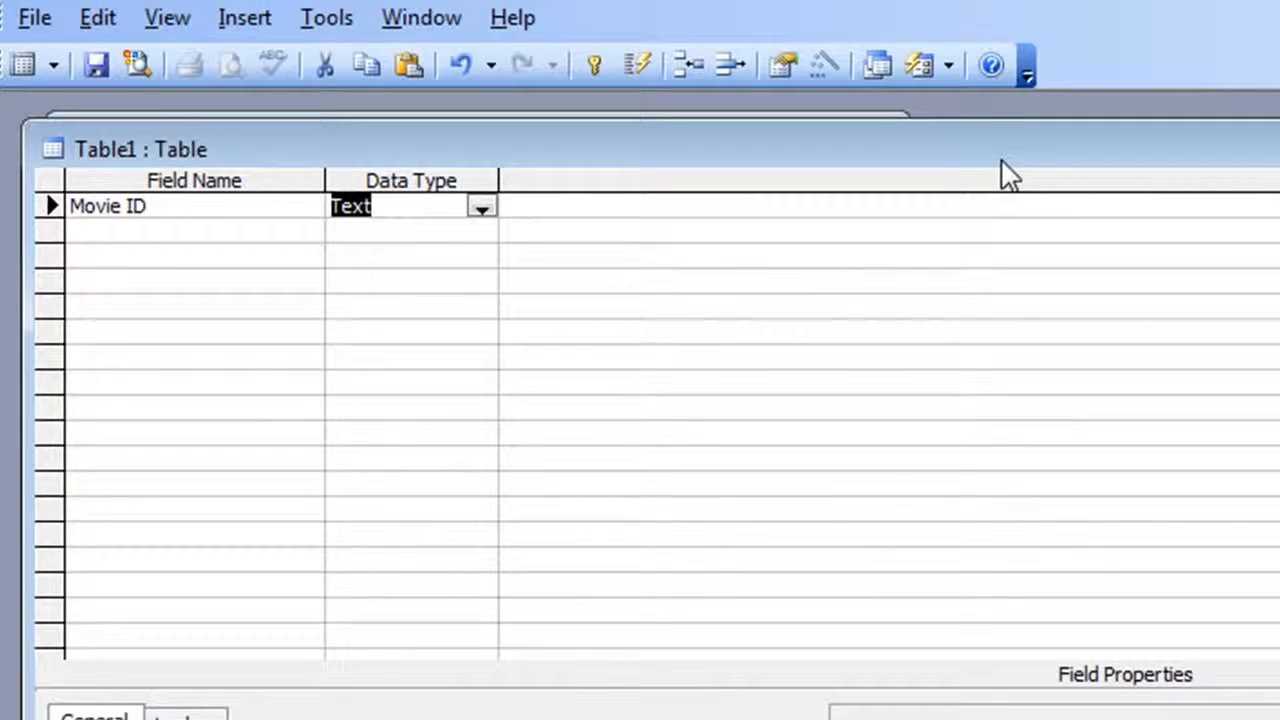
pyautogui.click(488, 209)
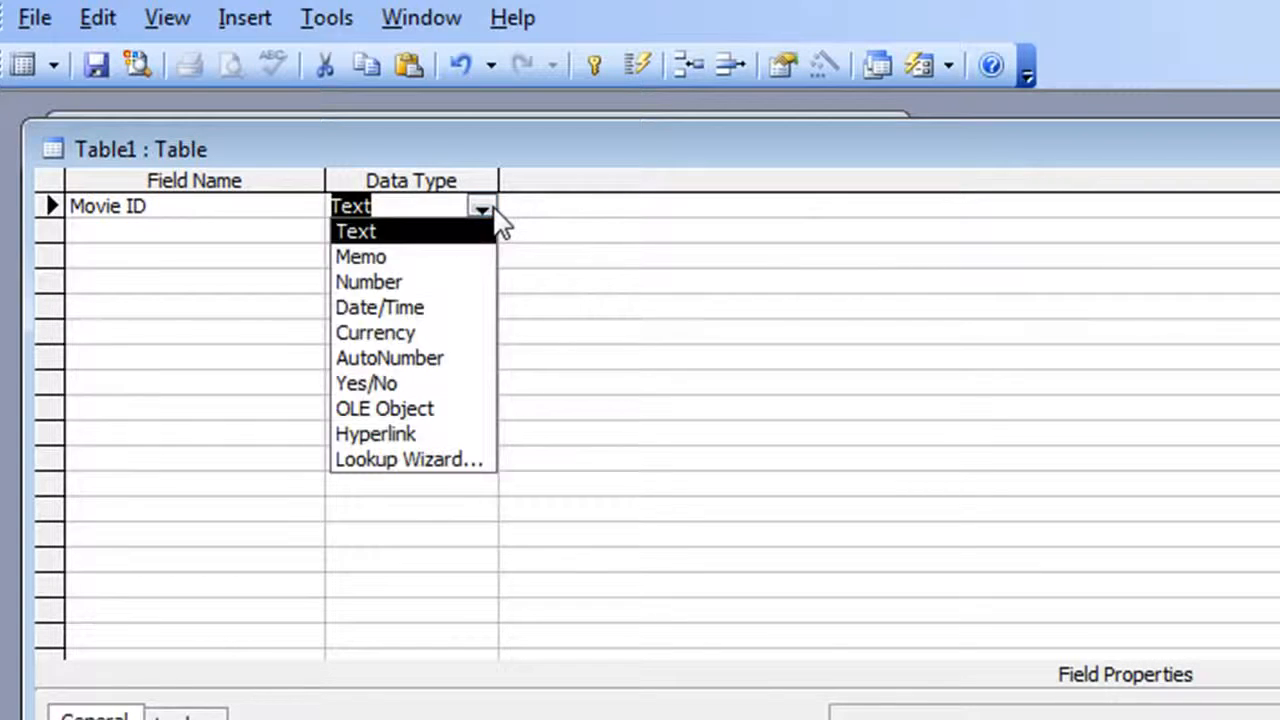
pyautogui.click(426, 359)
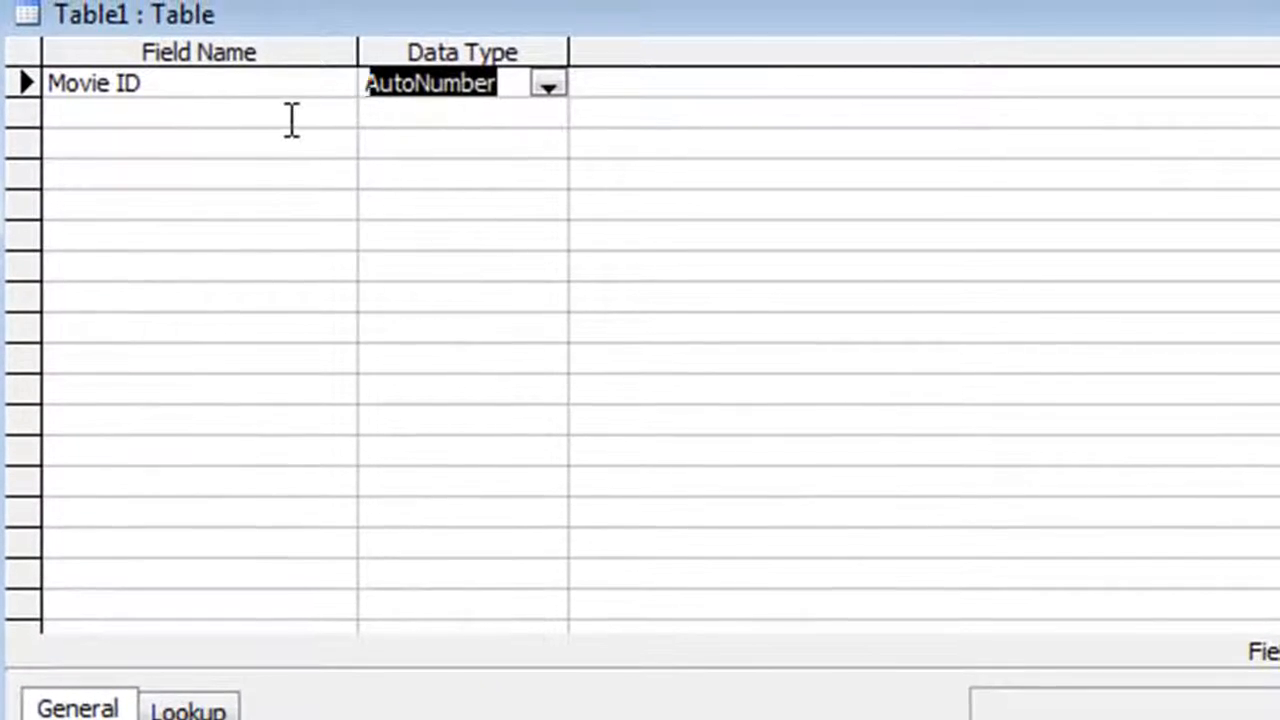
# Step: Add a second field named Title with the Text data type
pyautogui.click(291, 120)
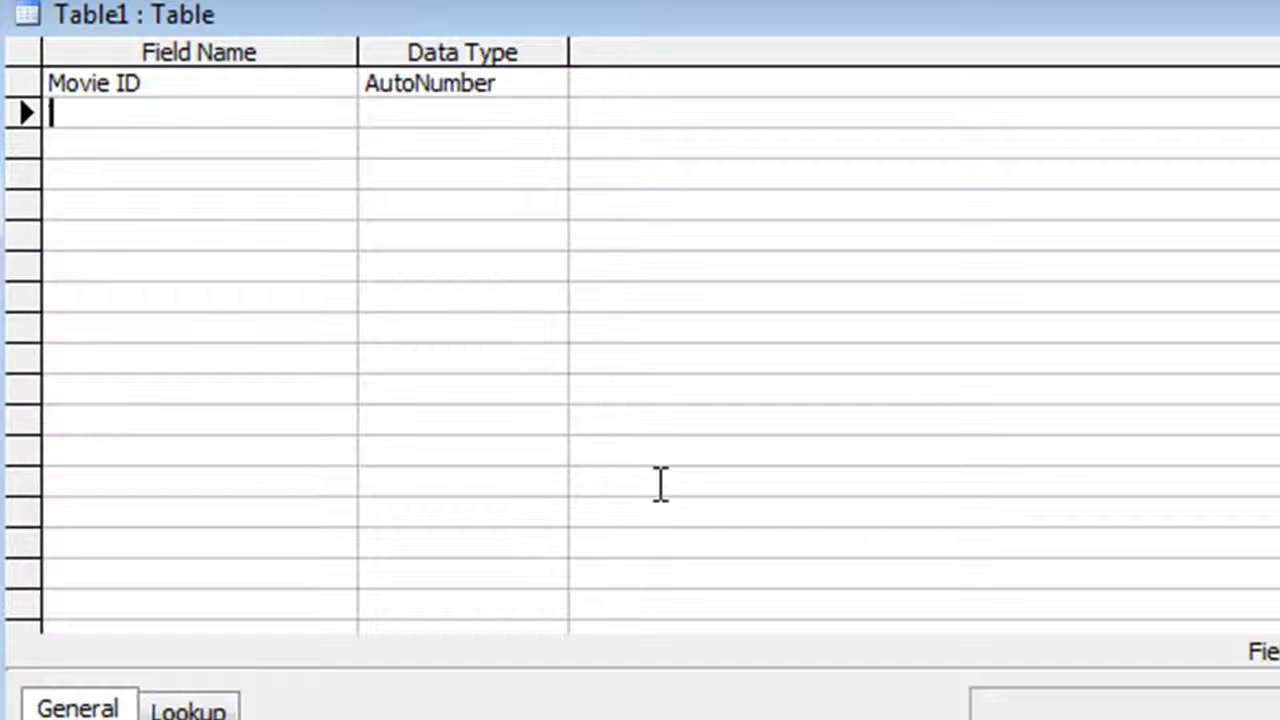
pyautogui.write('Title')
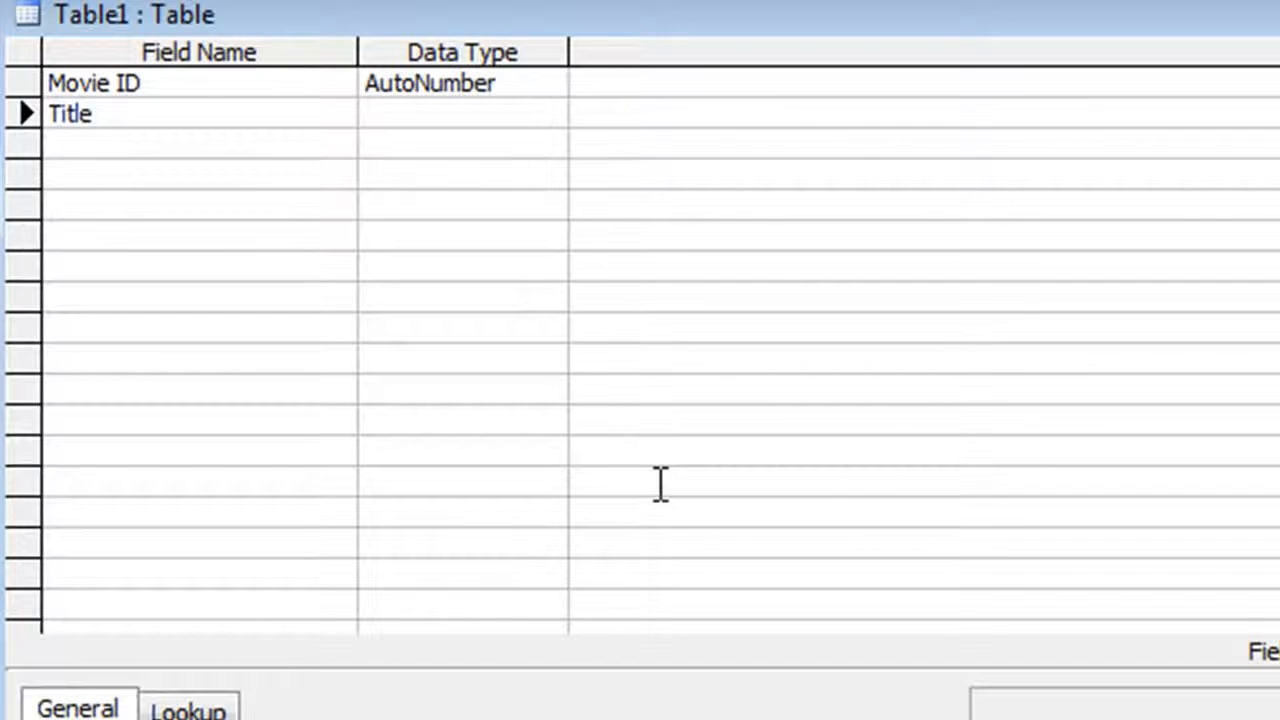
pyautogui.press('Tab')
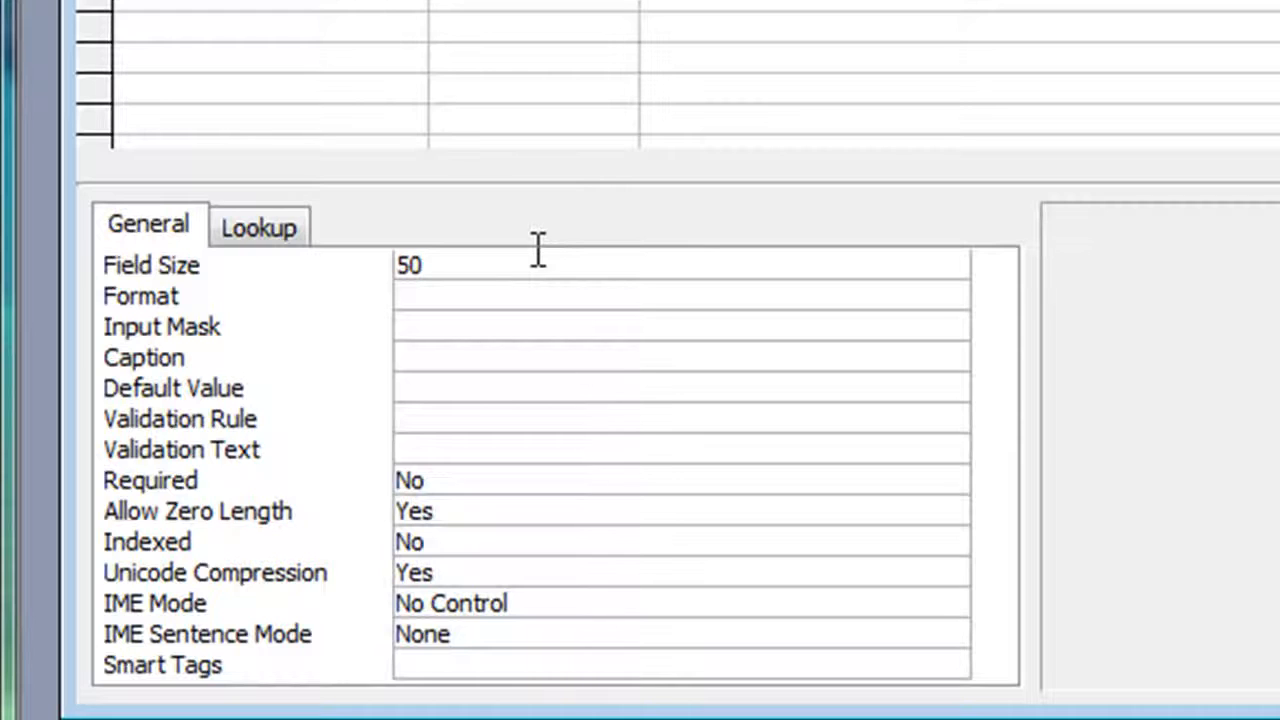
# Step: Examine the descriptions of the Title field's general properties, from Field Size through IME Sentence Mode
pyautogui.click(537, 268)
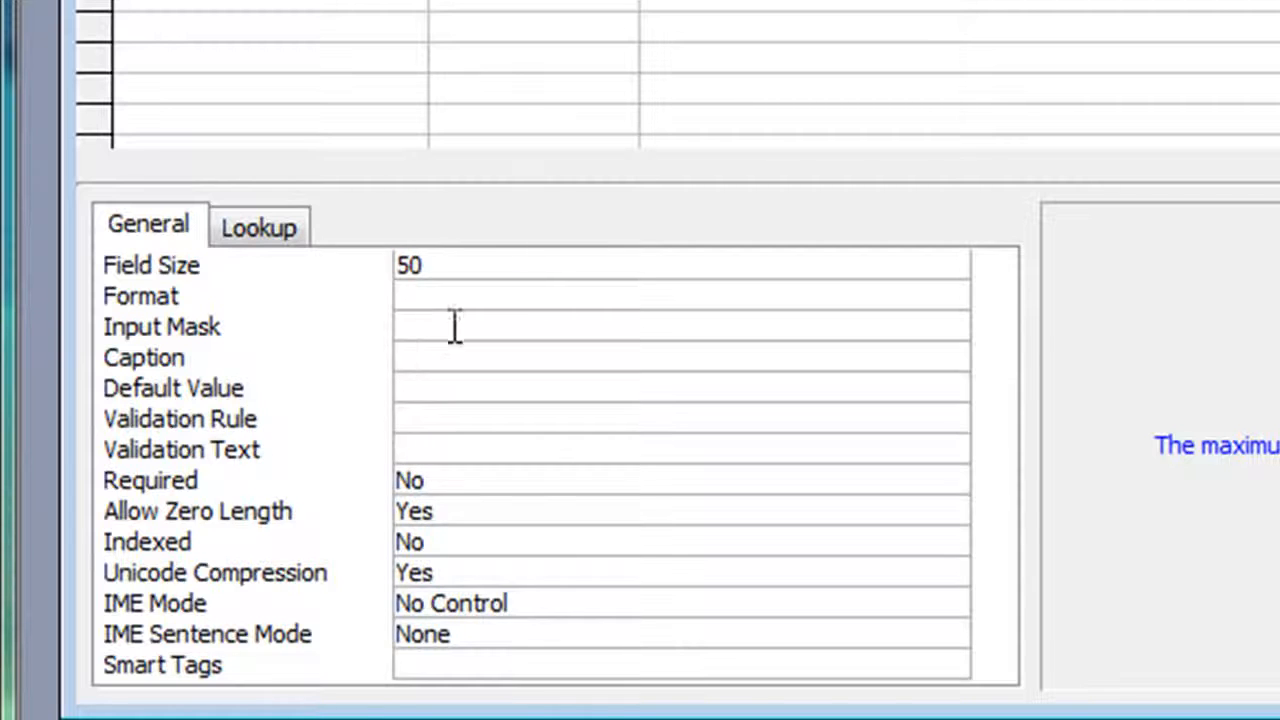
pyautogui.click(490, 296)
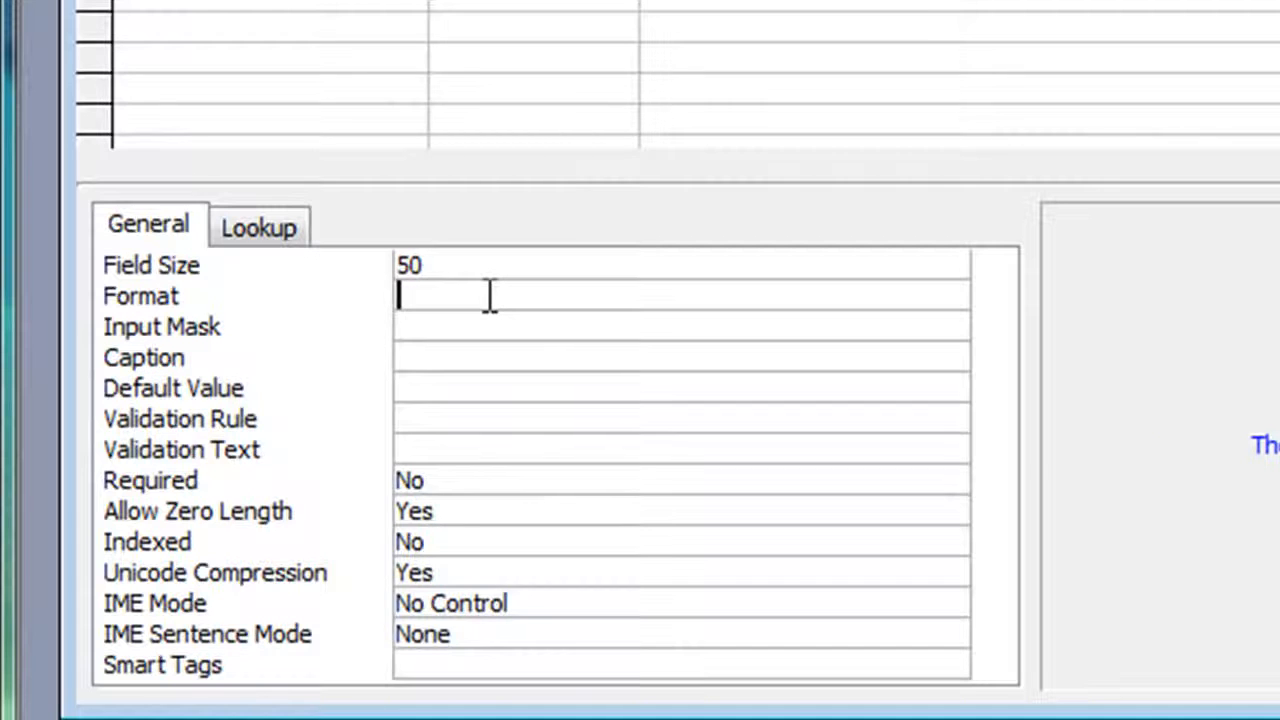
pyautogui.click(440, 325)
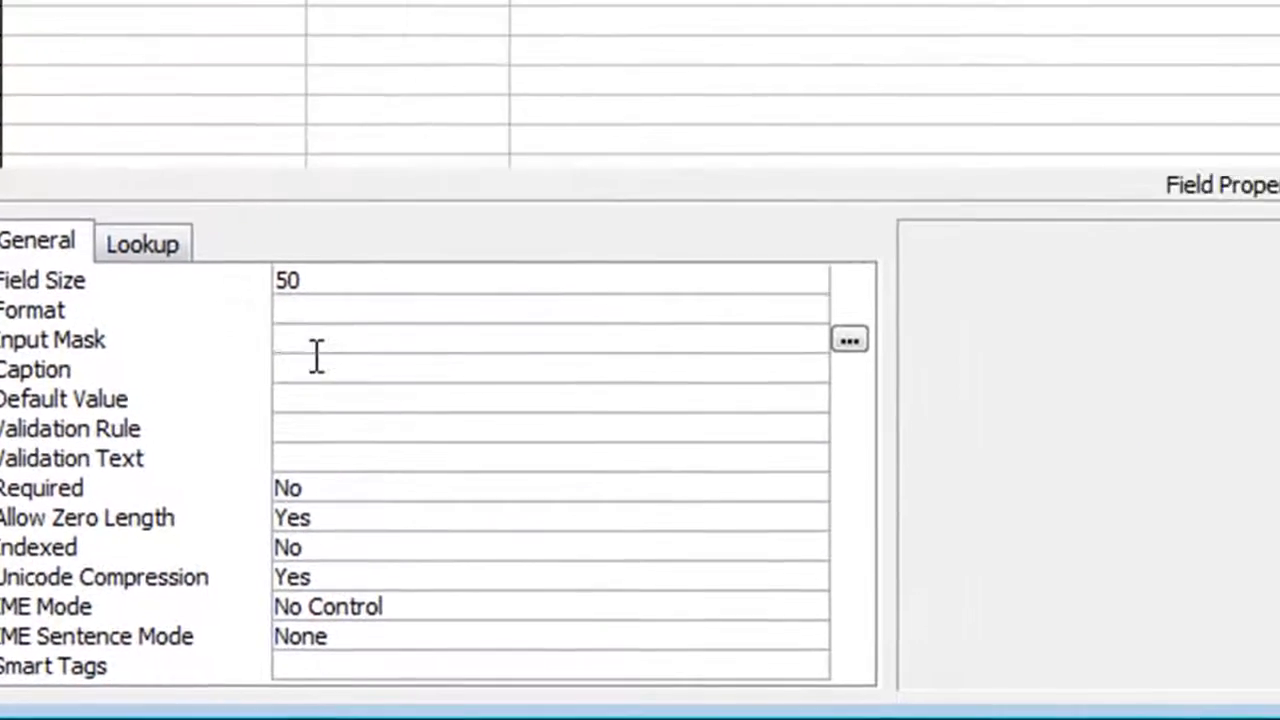
pyautogui.click(313, 370)
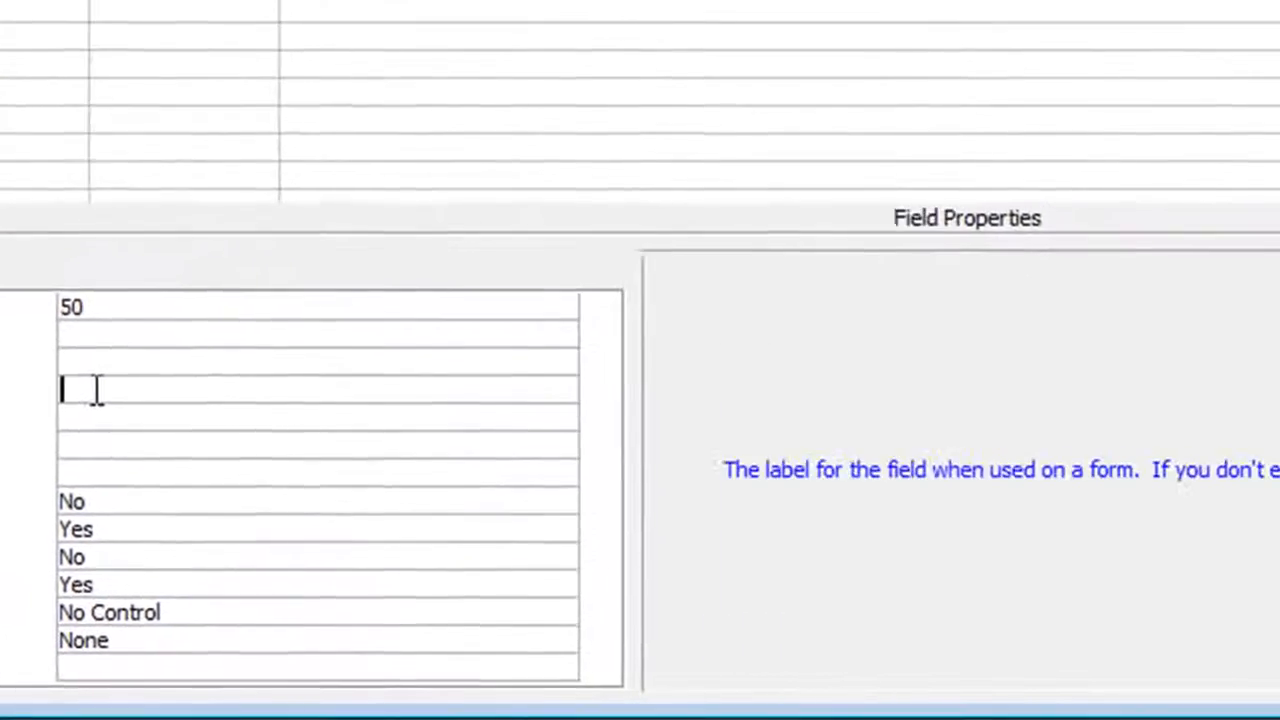
pyautogui.click(313, 399)
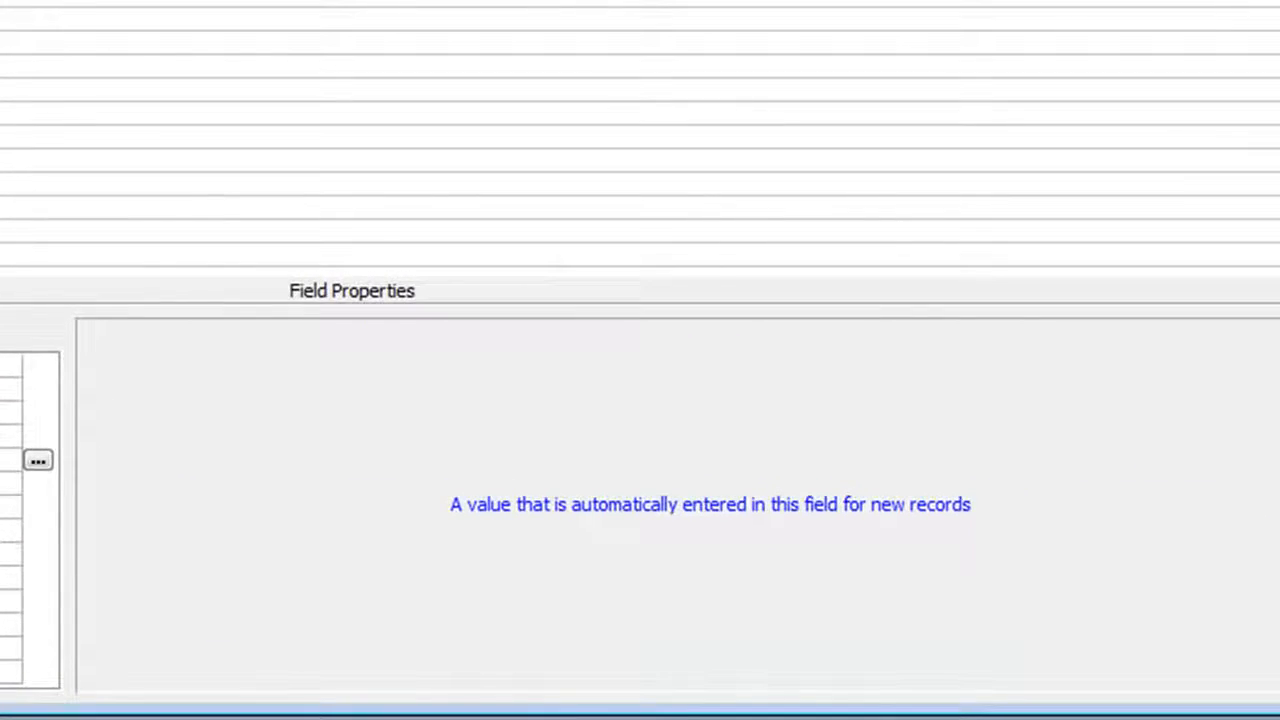
pyautogui.click(10, 484)
pyautogui.click(10, 507)
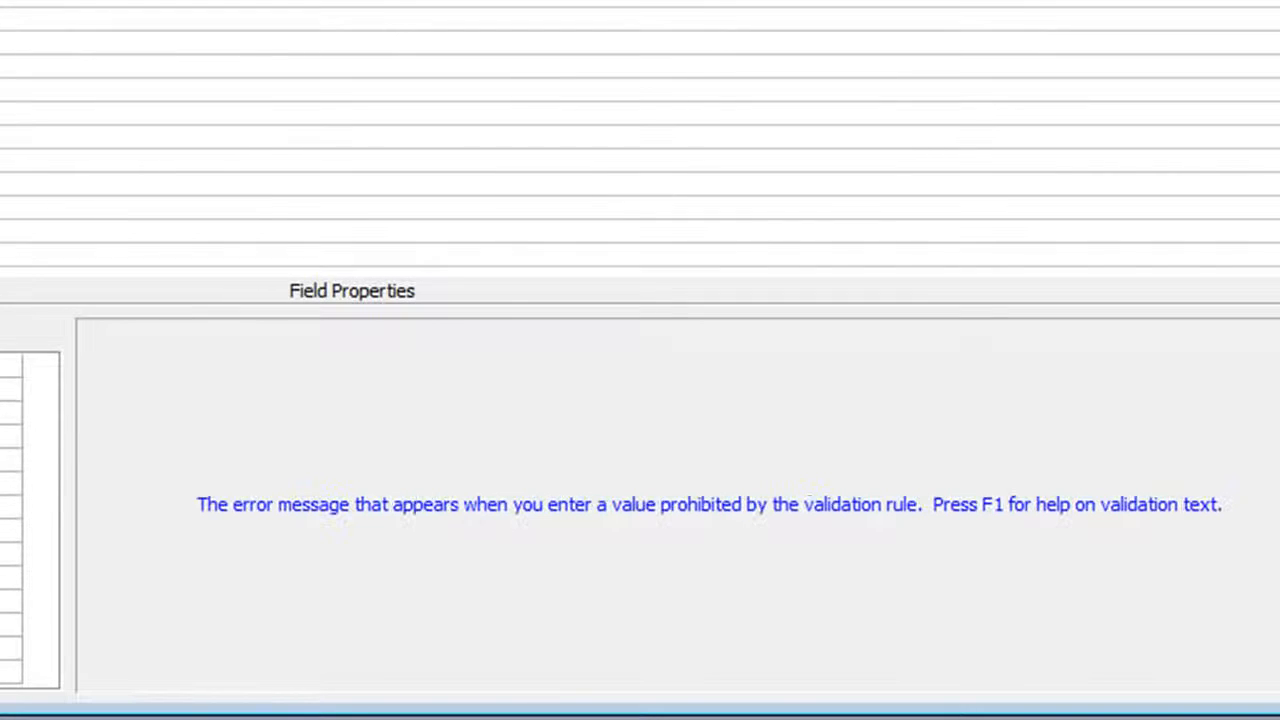
pyautogui.click(8, 531)
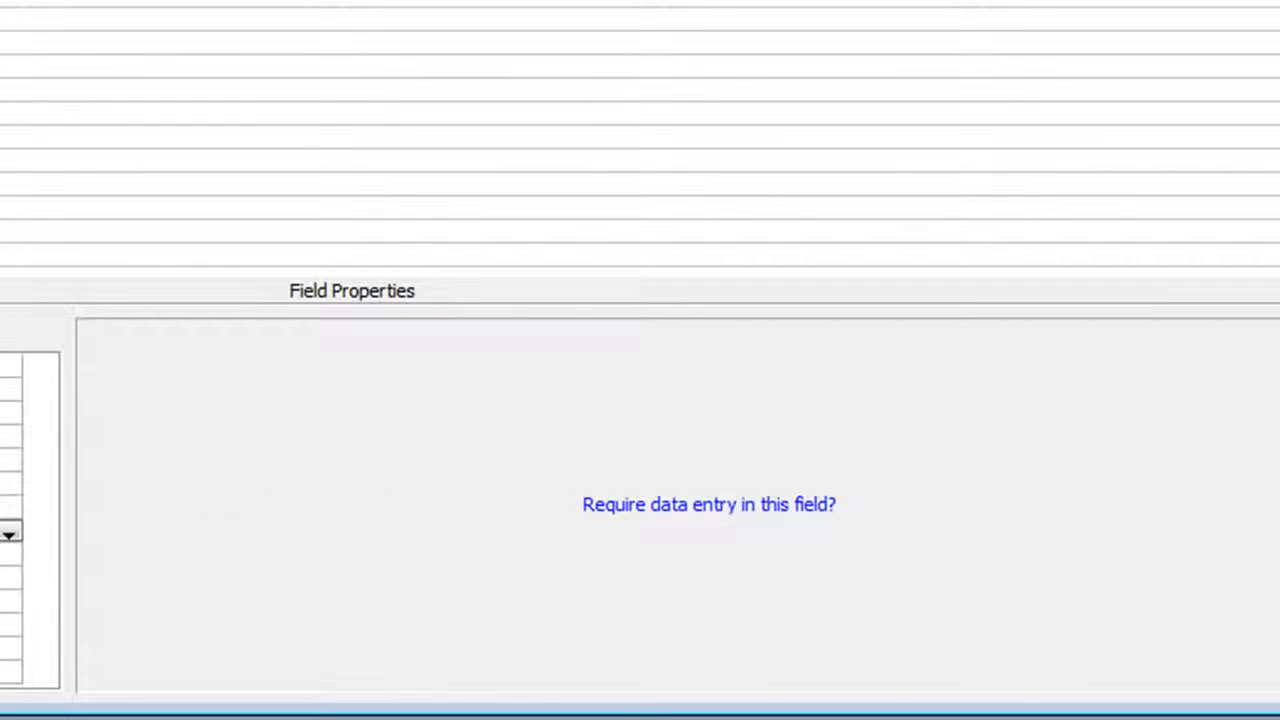
pyautogui.click(8, 555)
pyautogui.click(8, 579)
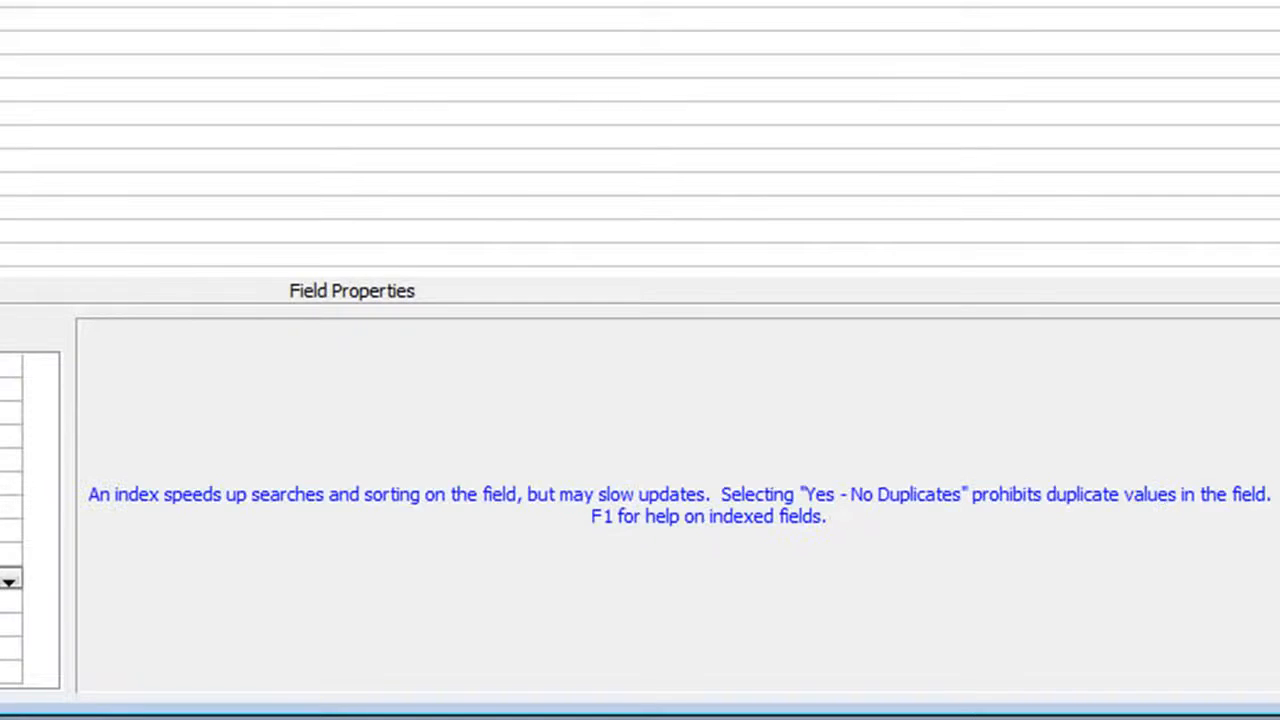
pyautogui.click(8, 626)
pyautogui.click(8, 650)
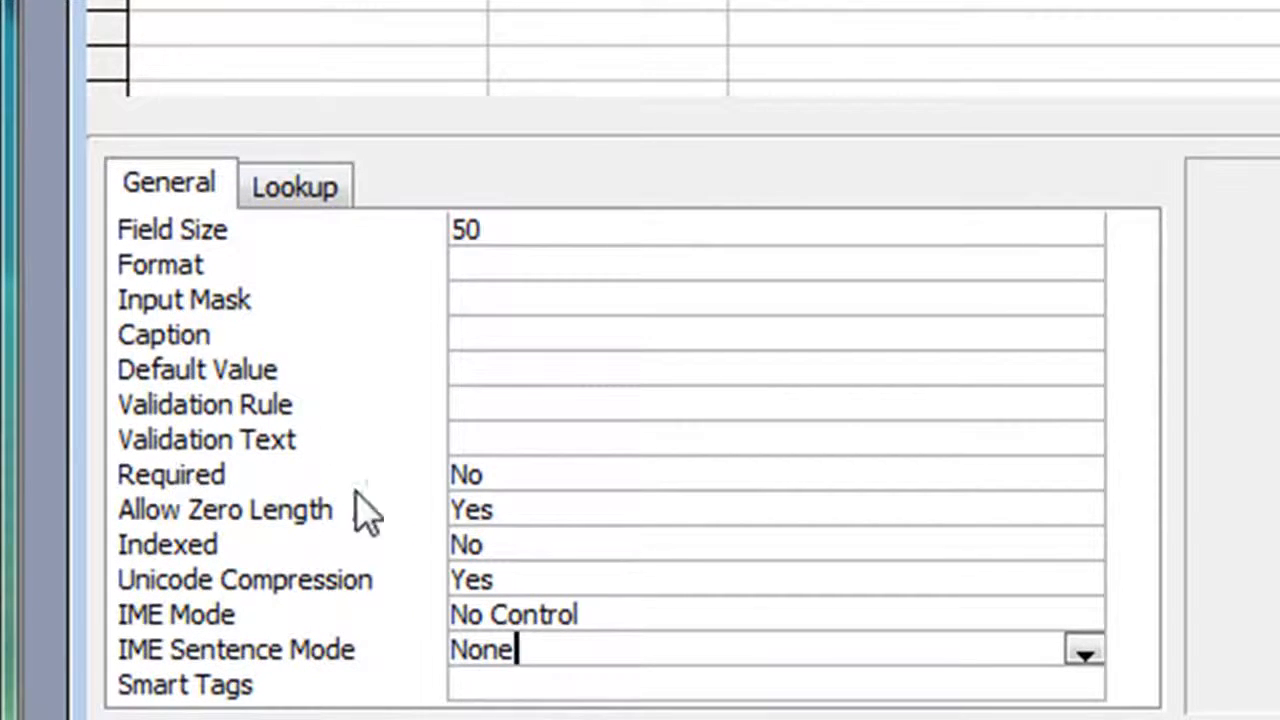
# Step: Make data entry mandatory for the Title field by setting its Required property to Yes
pyautogui.click(506, 476)
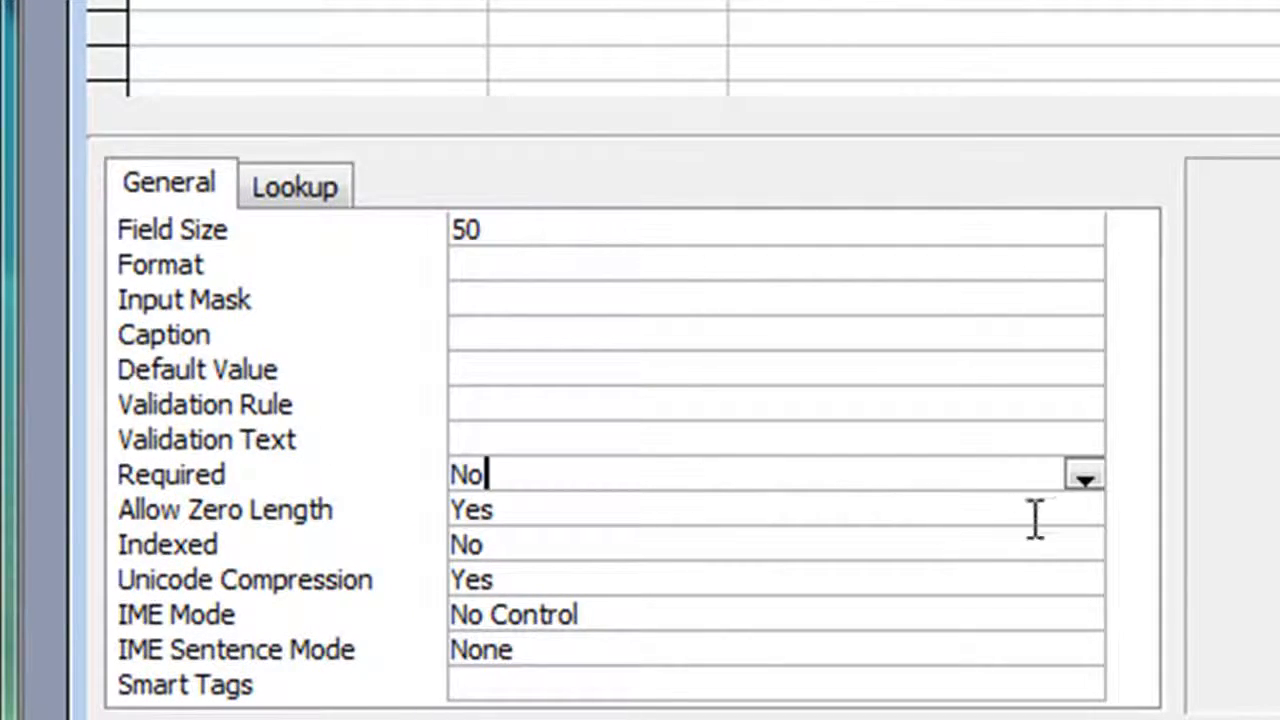
pyautogui.click(1084, 480)
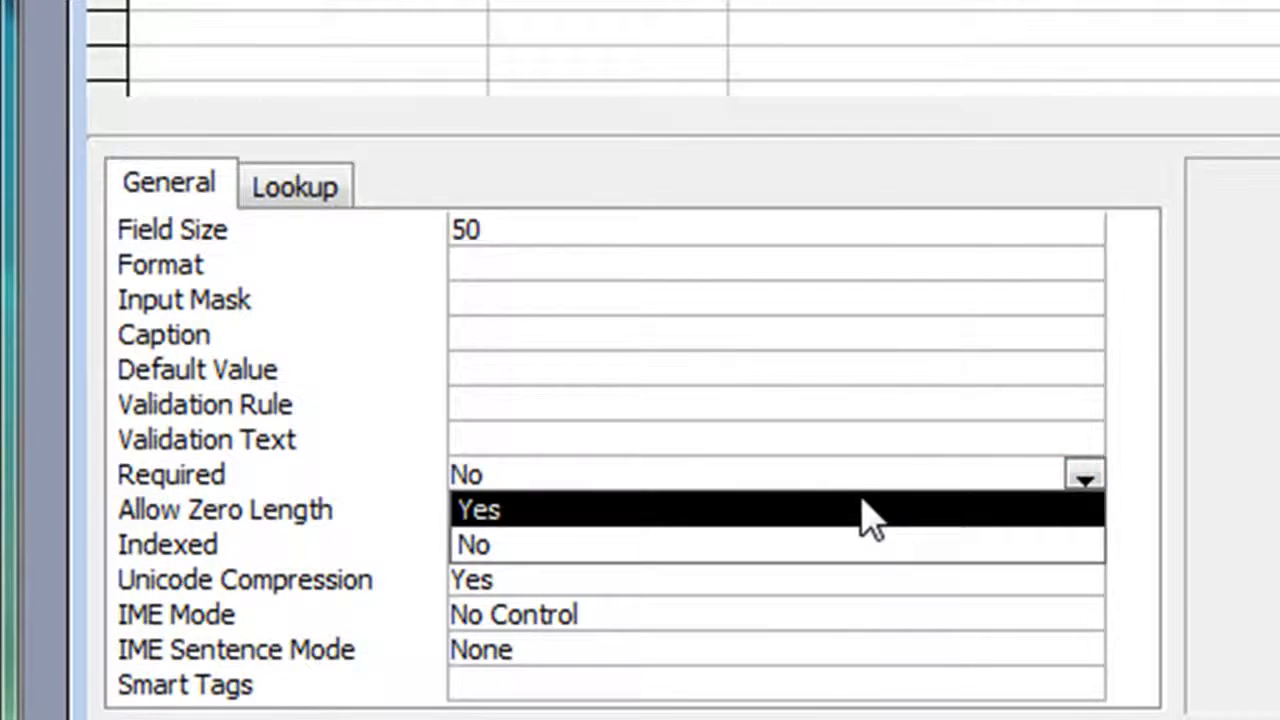
pyautogui.click(864, 508)
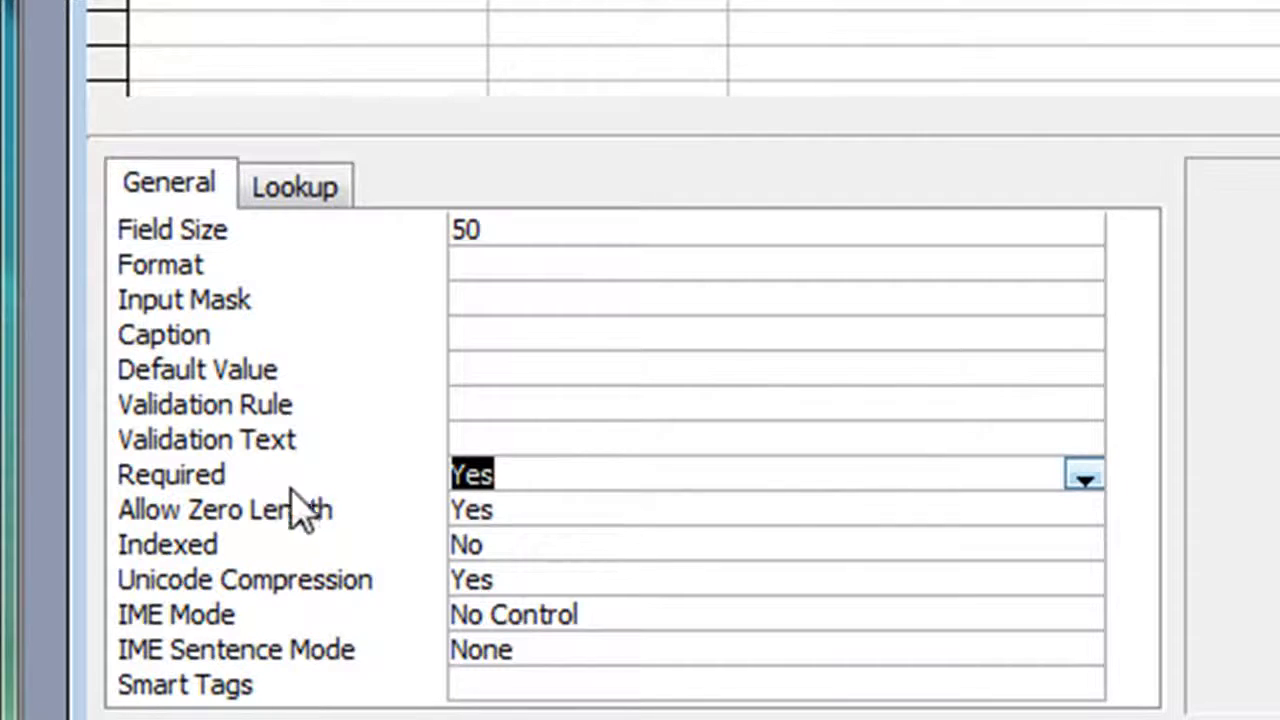
# Step: Set the Title field's Allow Zero Length property to No and its Indexed property to Yes (Duplicates OK)
pyautogui.moveTo(505, 510); pyautogui.dragTo(453, 505)
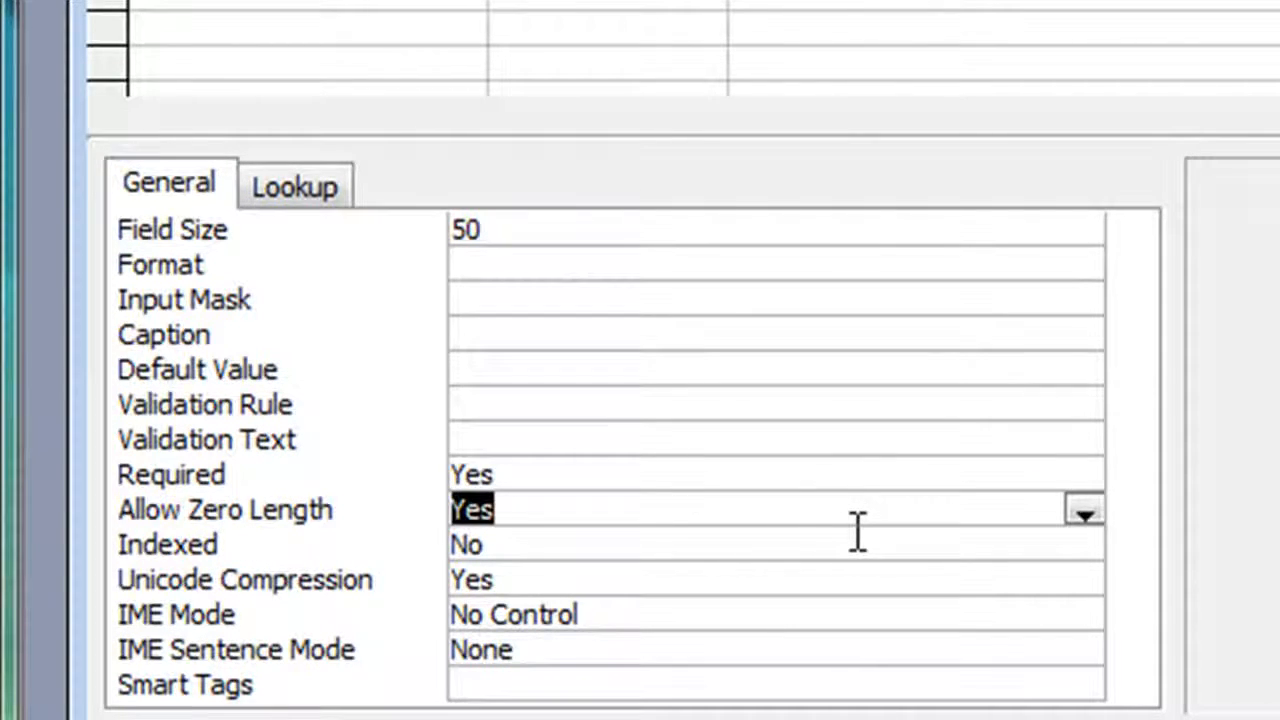
pyautogui.write('no')
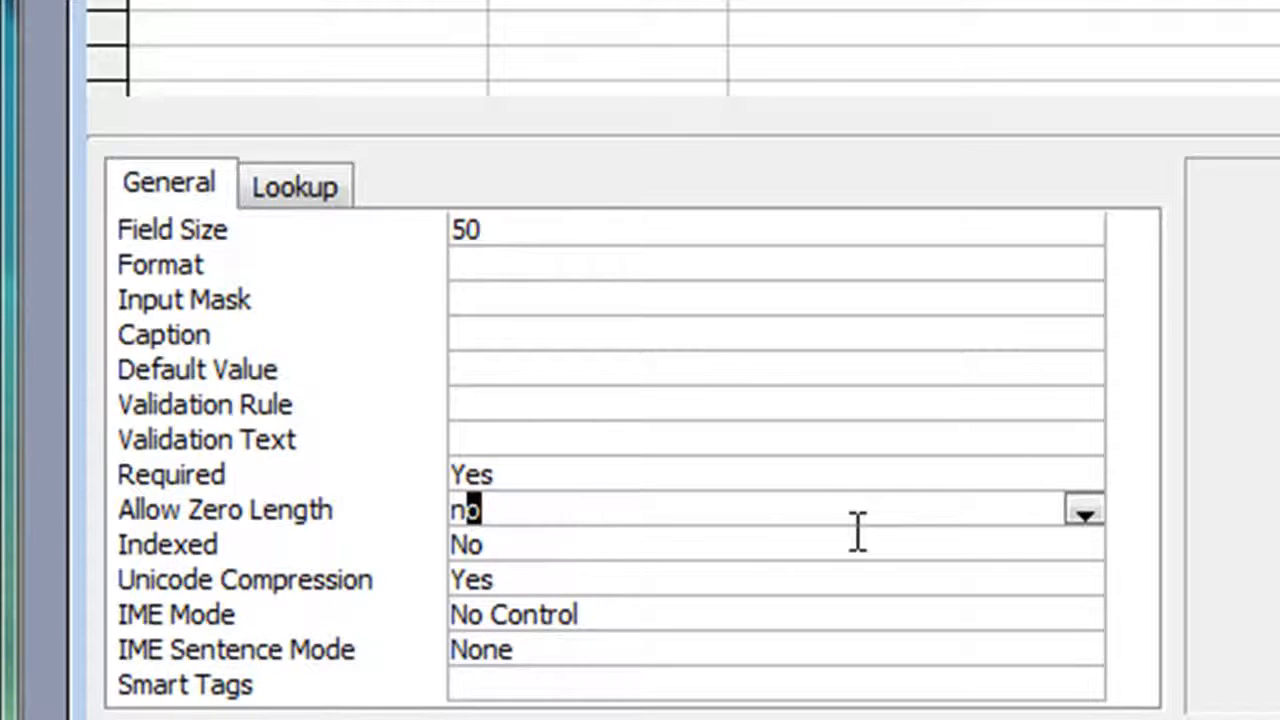
pyautogui.press('Return')
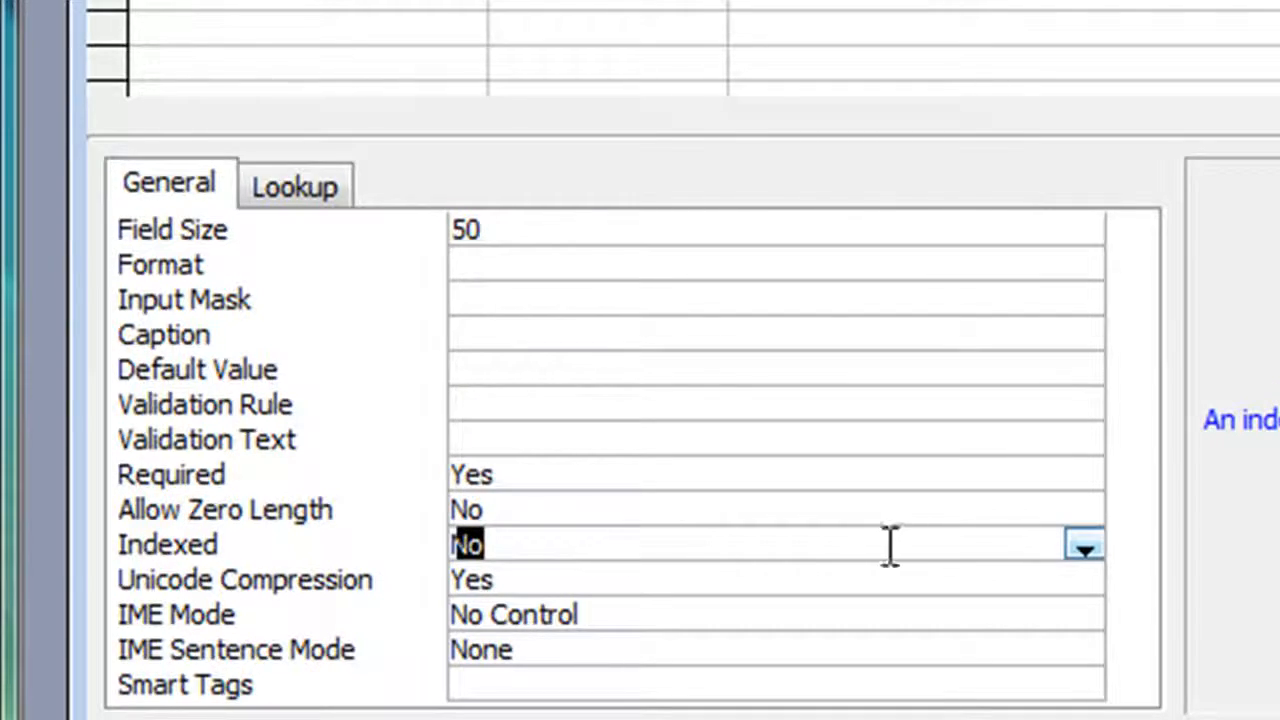
pyautogui.click(1085, 548)
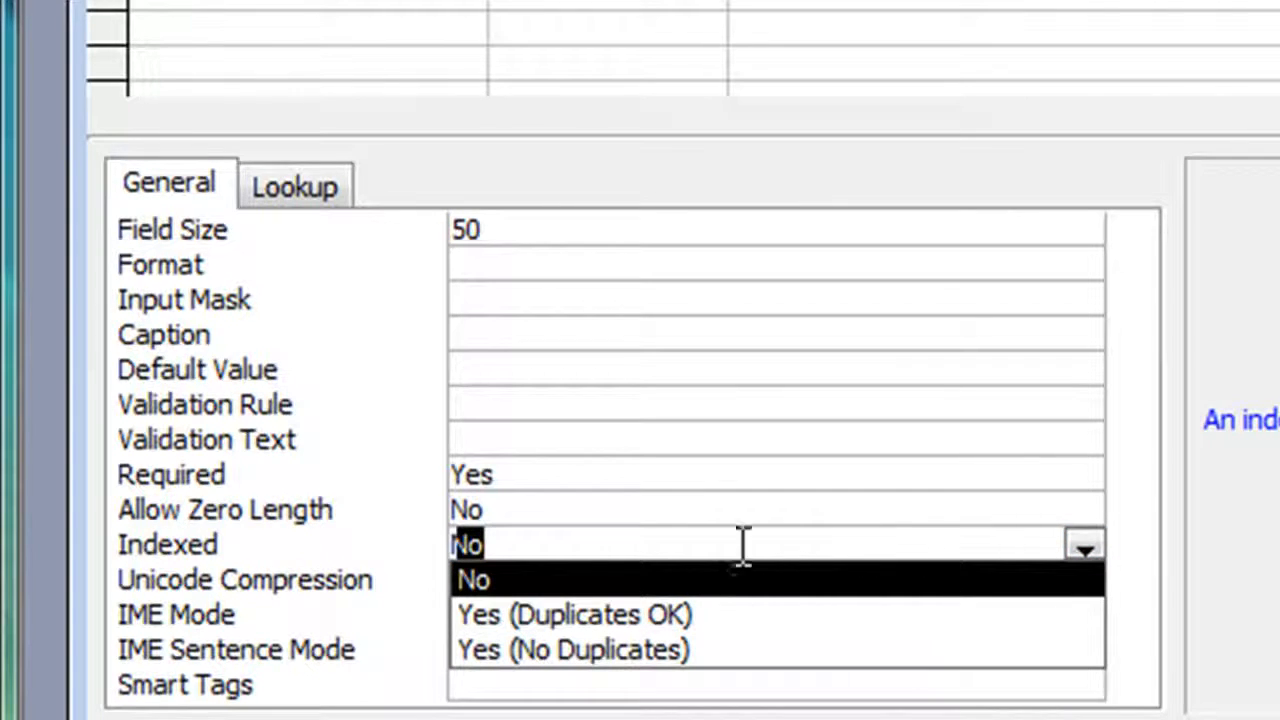
pyautogui.click(608, 628)
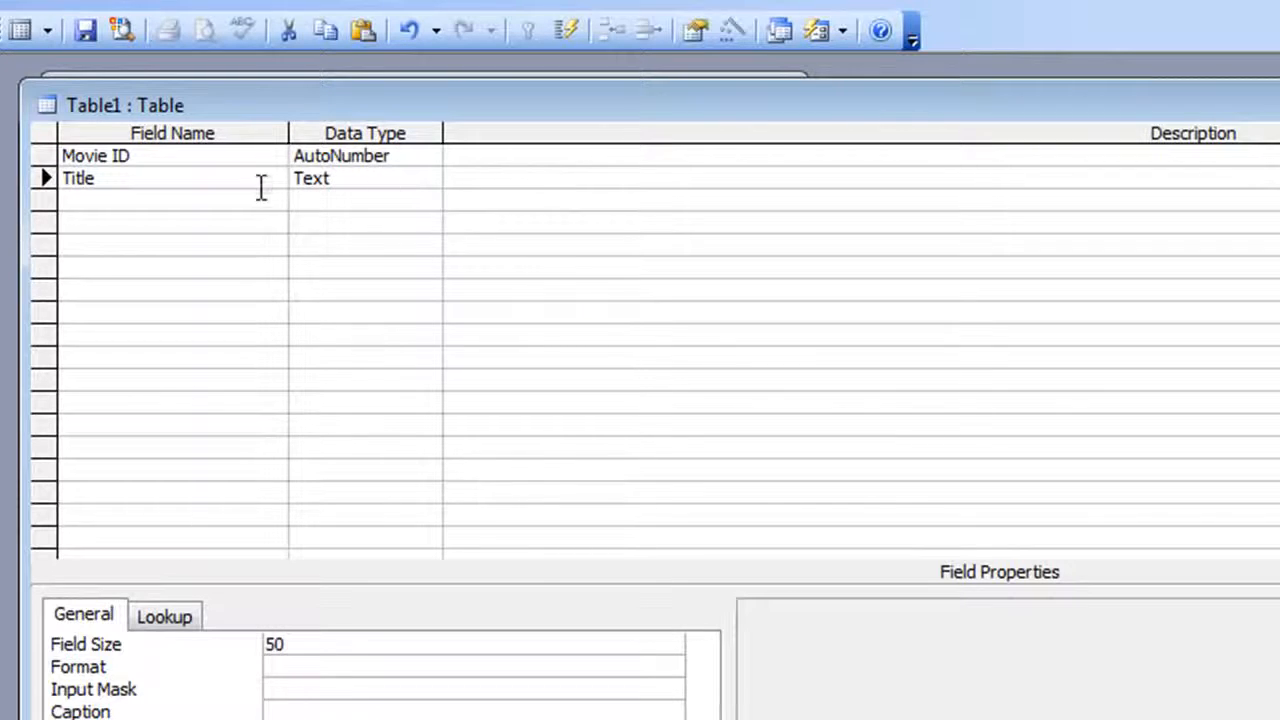
# Step: Add a field named Studio directly below the Title field
pyautogui.click(231, 201)
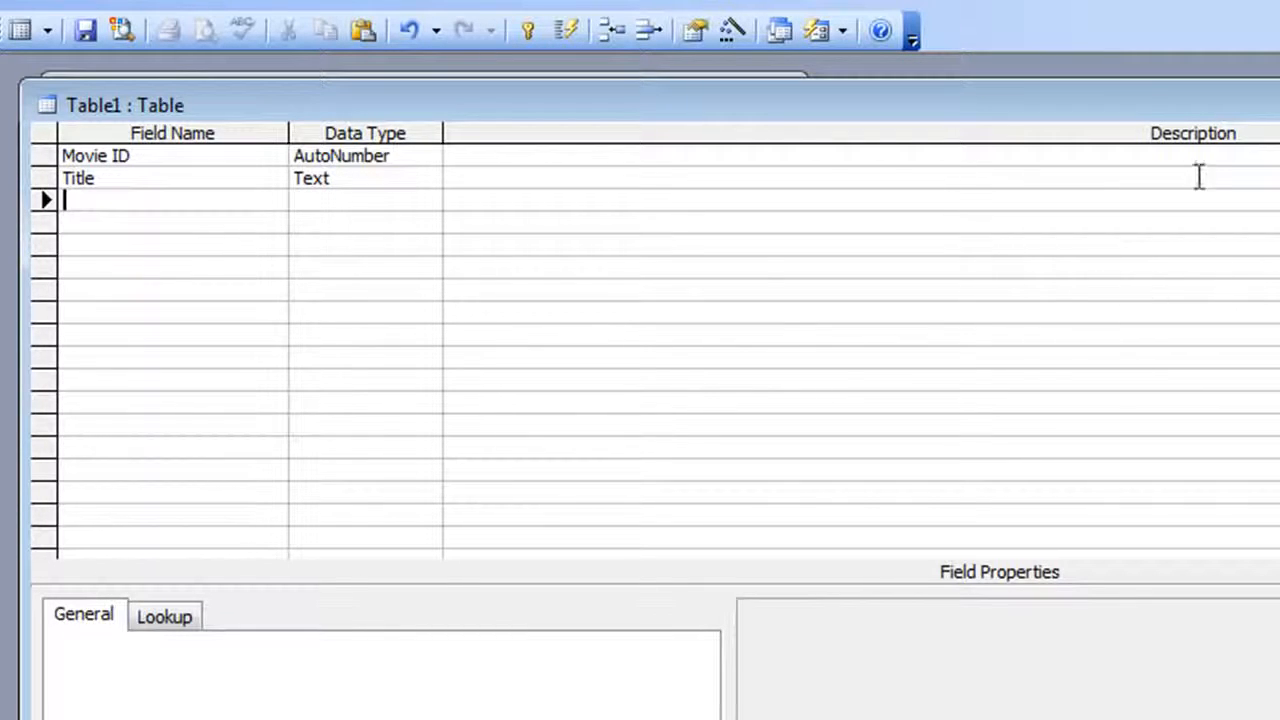
pyautogui.write('Studio')
pyautogui.press('Tab')
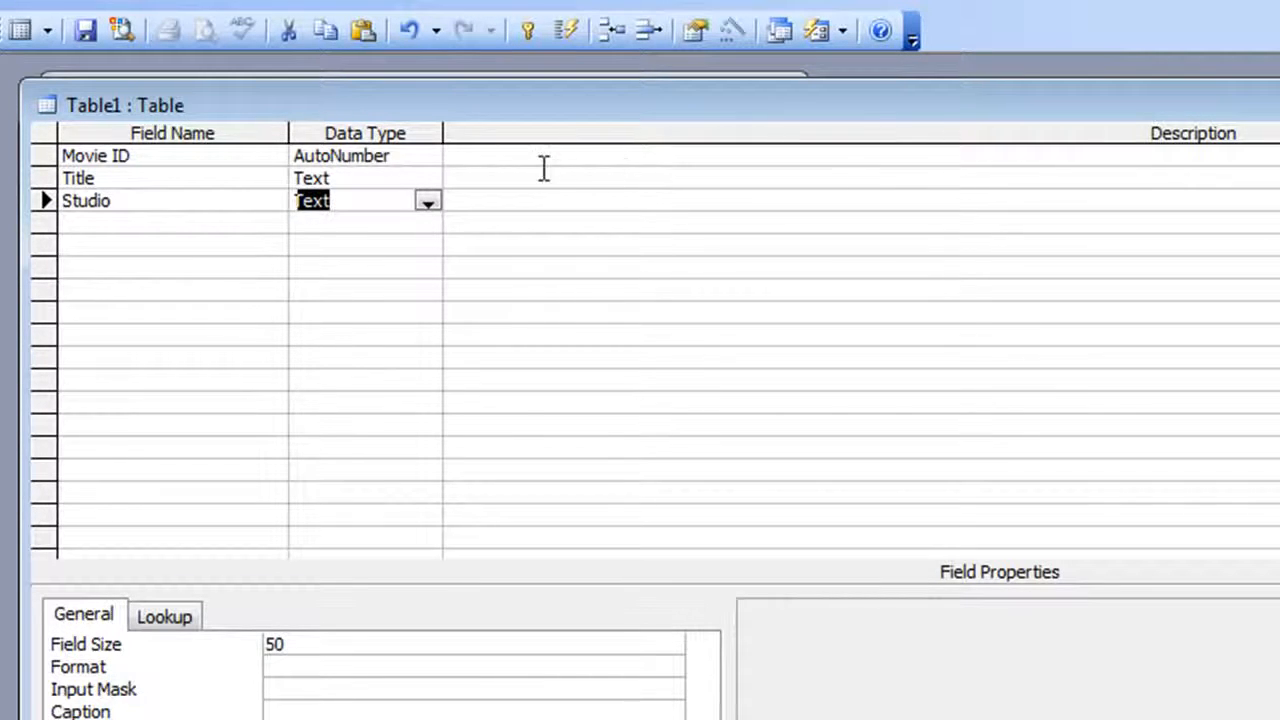
# Step: Start the Lookup Wizard as the Studio field's data type and choose to enter the lookup values manually
pyautogui.click(430, 205)
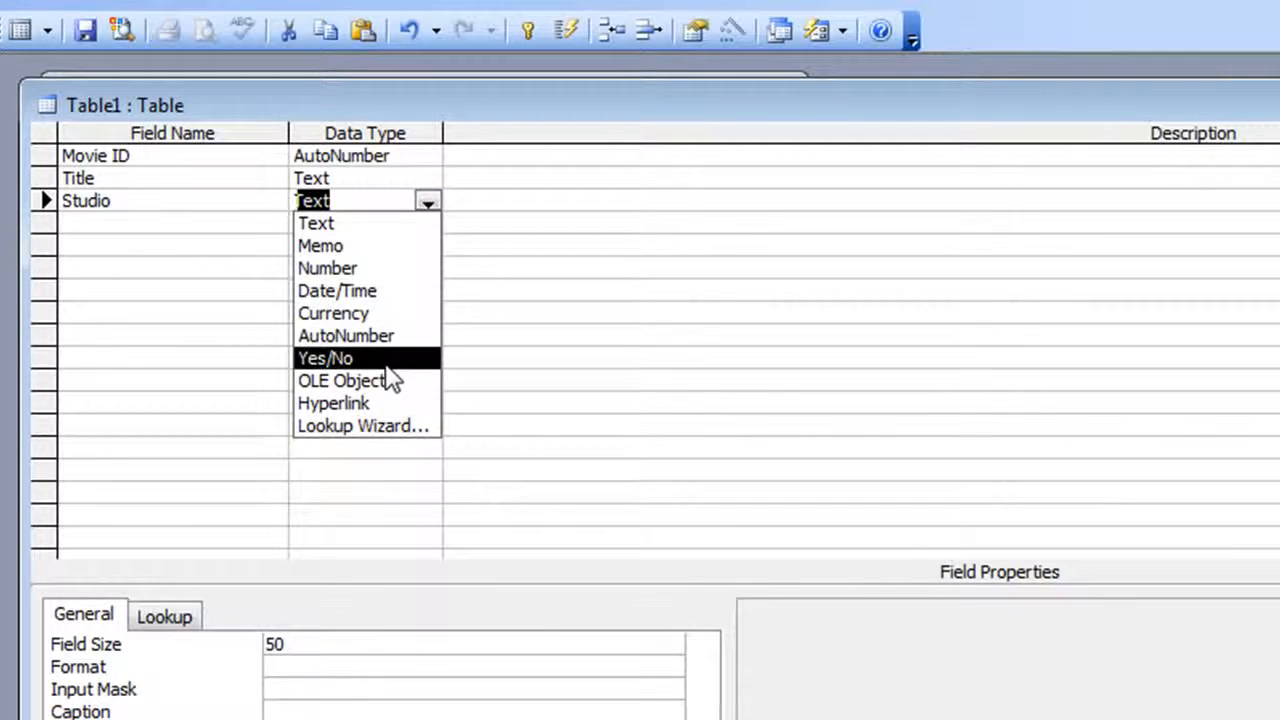
pyautogui.click(377, 427)
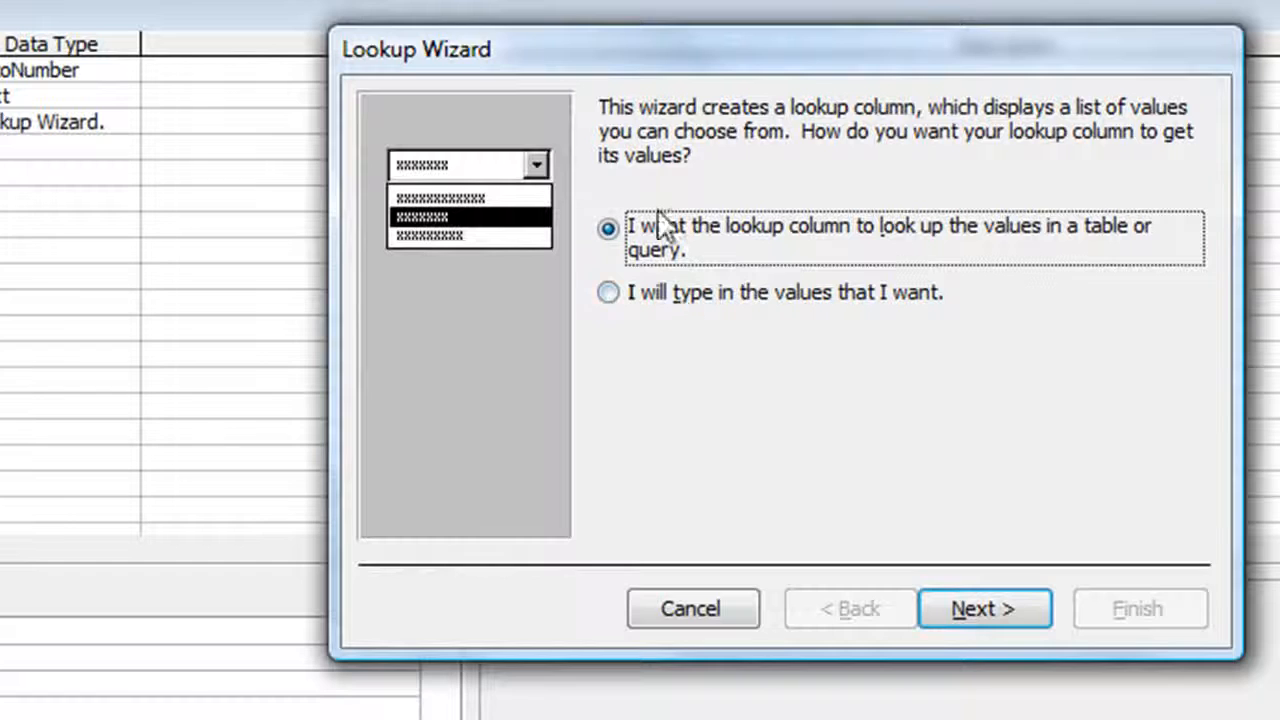
pyautogui.click(620, 293)
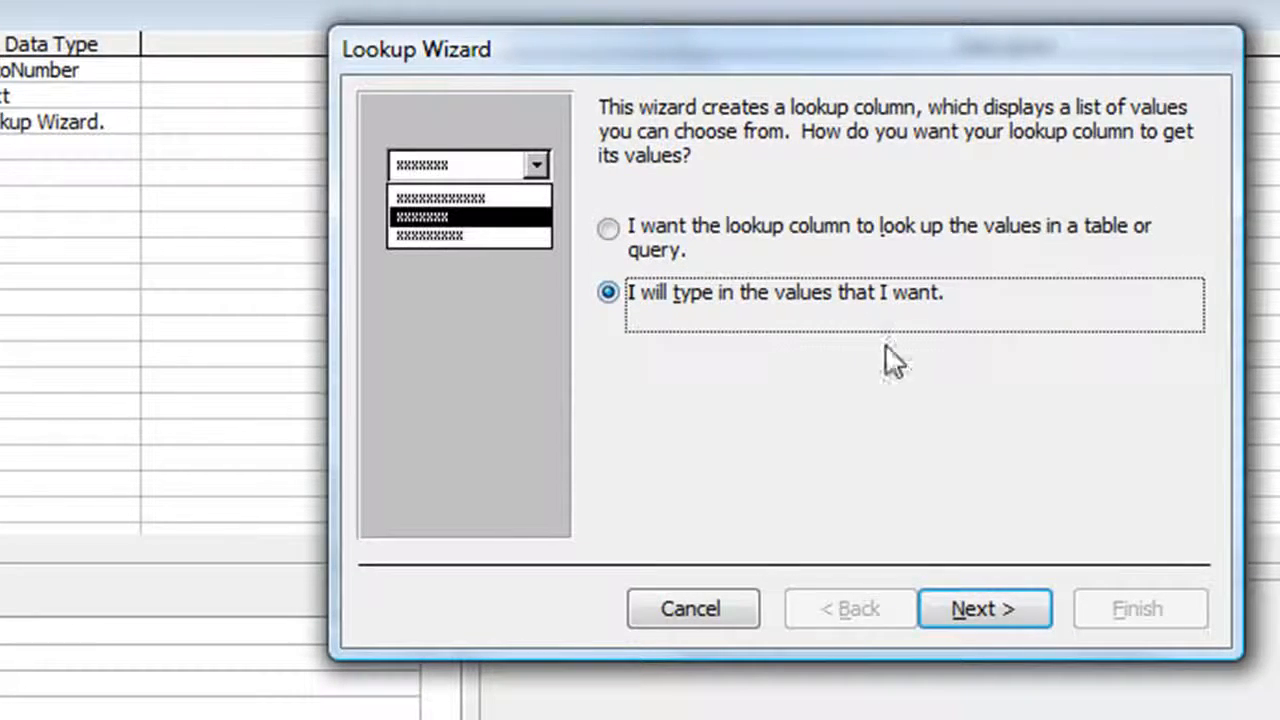
pyautogui.click(941, 608)
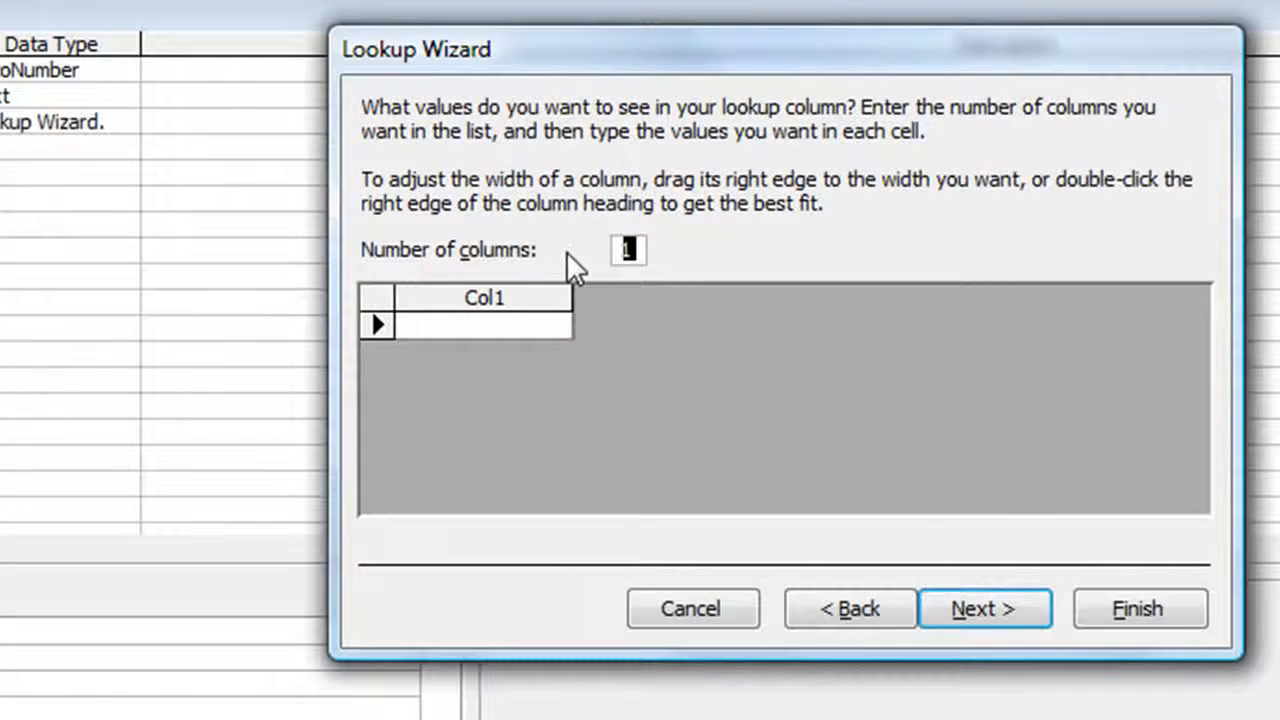
# Step: Fill the lookup column with Warner Bros., Paramount, 20th Century Fox, Walt Disney, Columbia, Universal, MGM and Dreamworks
pyautogui.click(507, 326)
pyautogui.write('Warner Bros.')
pyautogui.press('Tab')
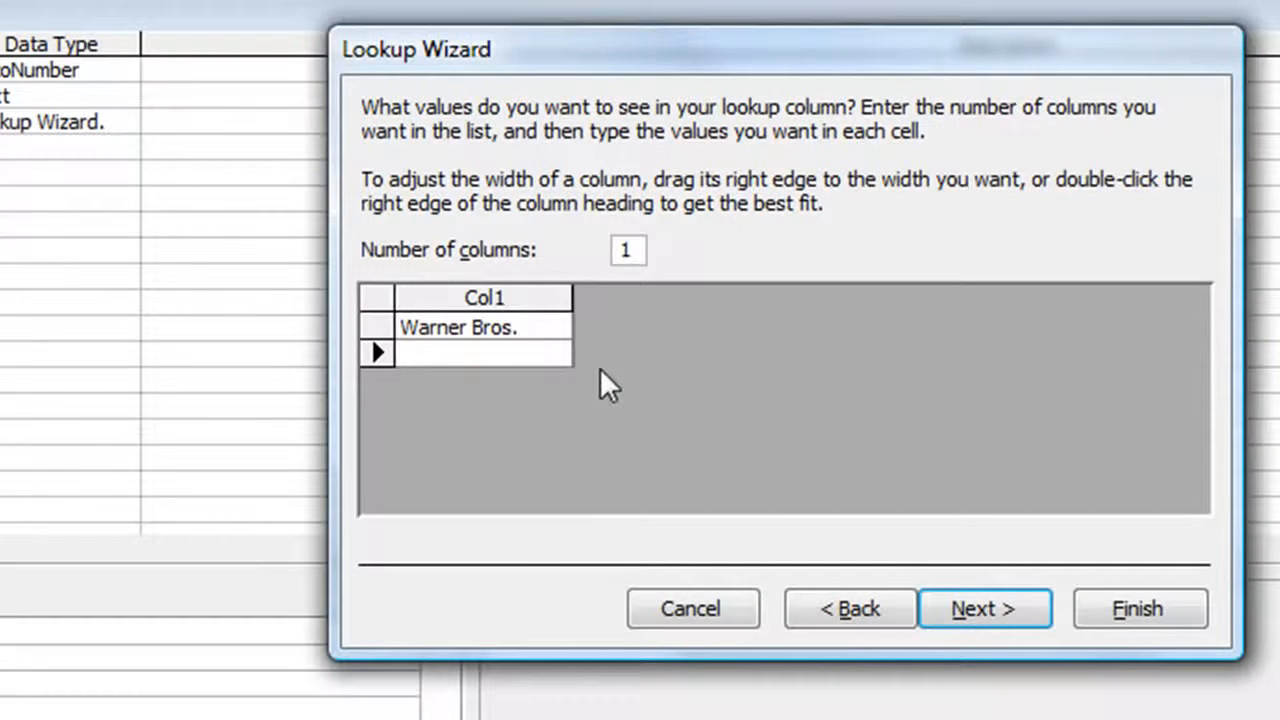
pyautogui.write('Paramount')
pyautogui.click(515, 381)
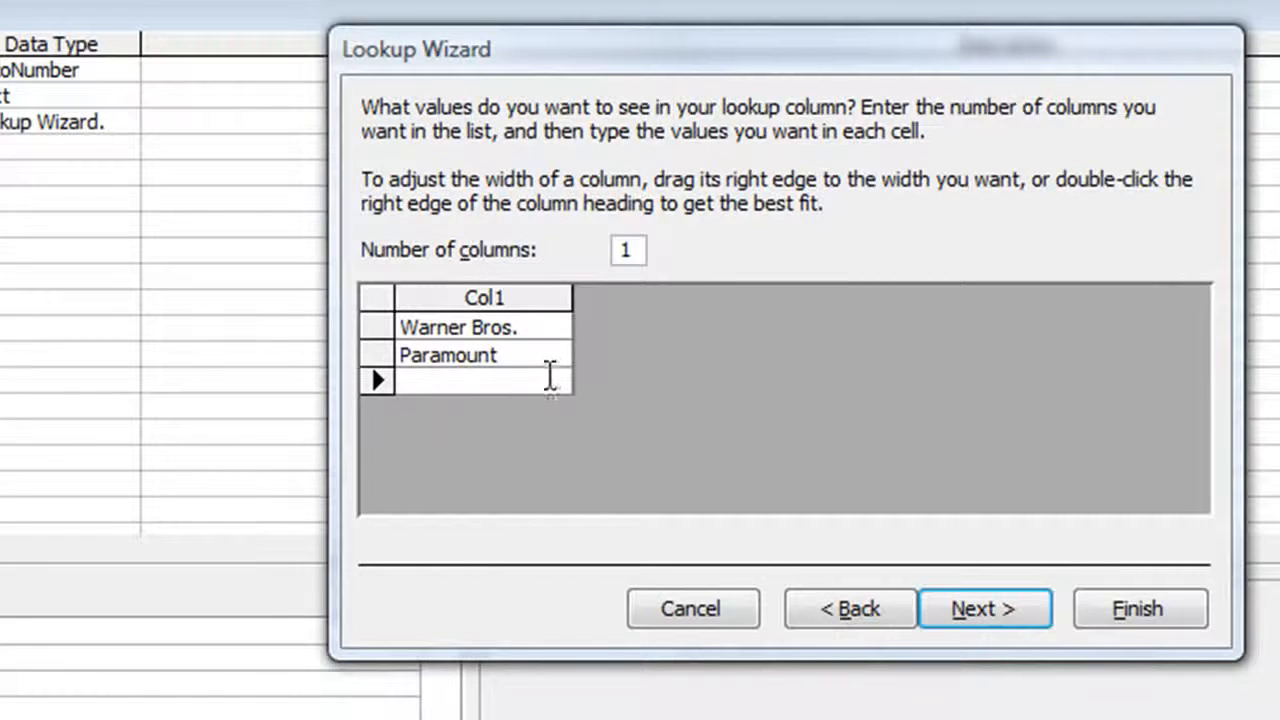
pyautogui.write('20th Century Fox')
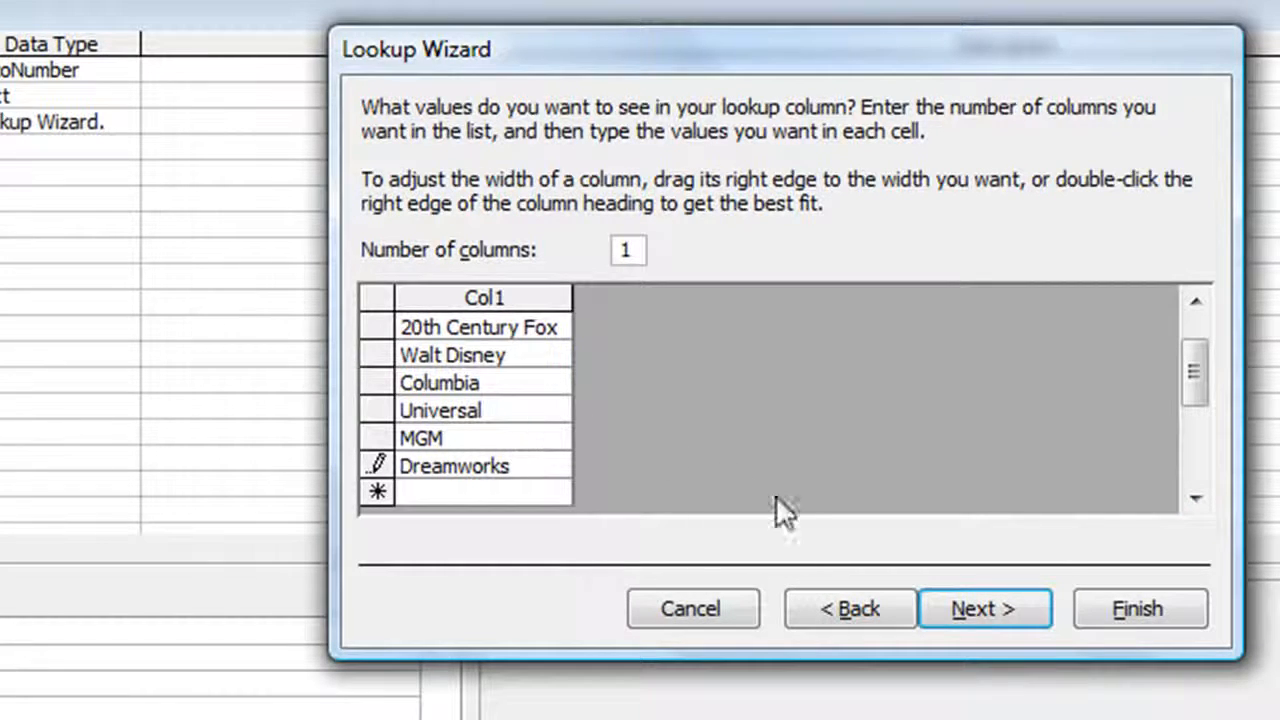
# Step: Keep Studio as the lookup column's label and finish the wizard
pyautogui.click(968, 613)
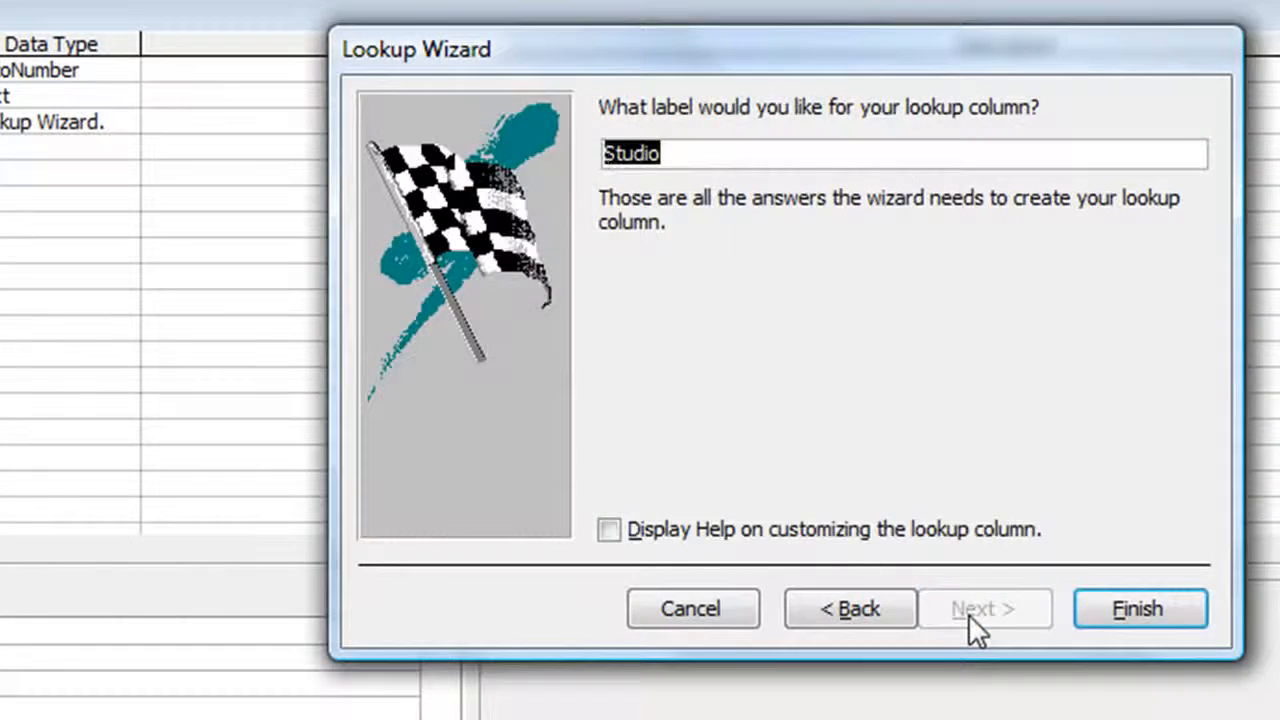
pyautogui.click(831, 152)
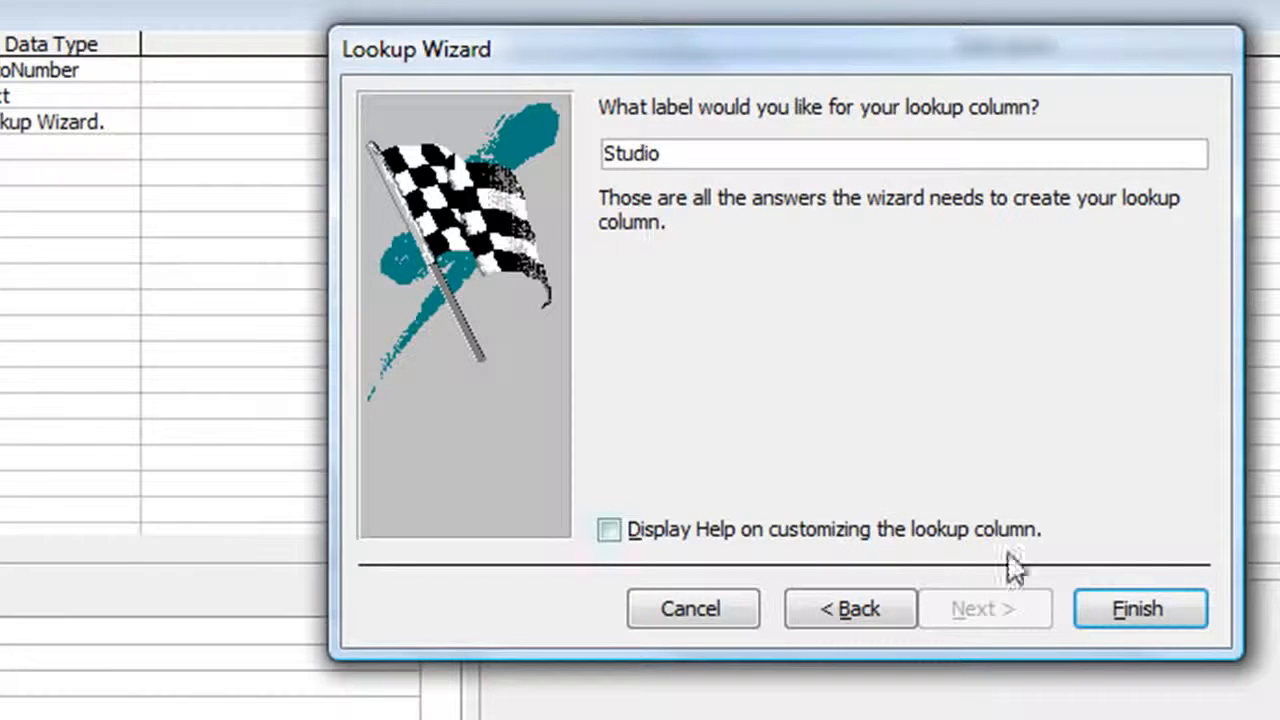
pyautogui.click(1105, 612)
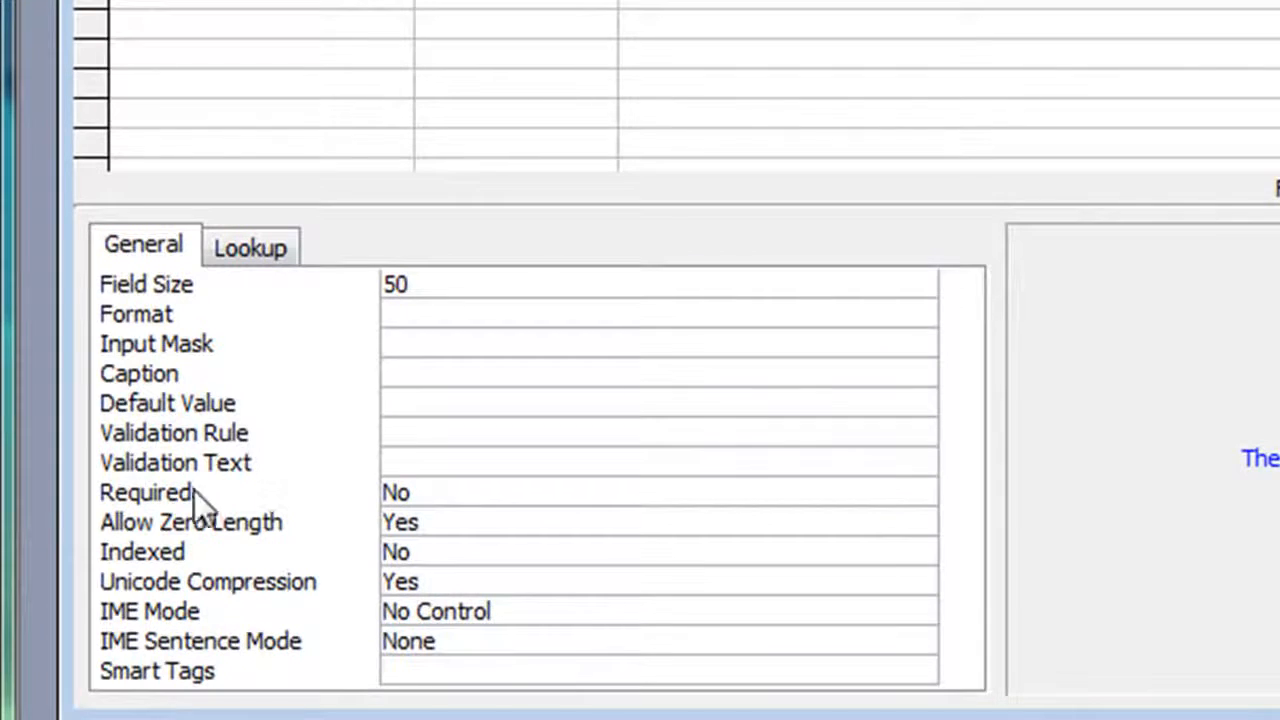
# Step: Set the Studio field's Required property to Yes and its Allow Zero Length property to No
pyautogui.click(415, 490)
pyautogui.click(920, 494)
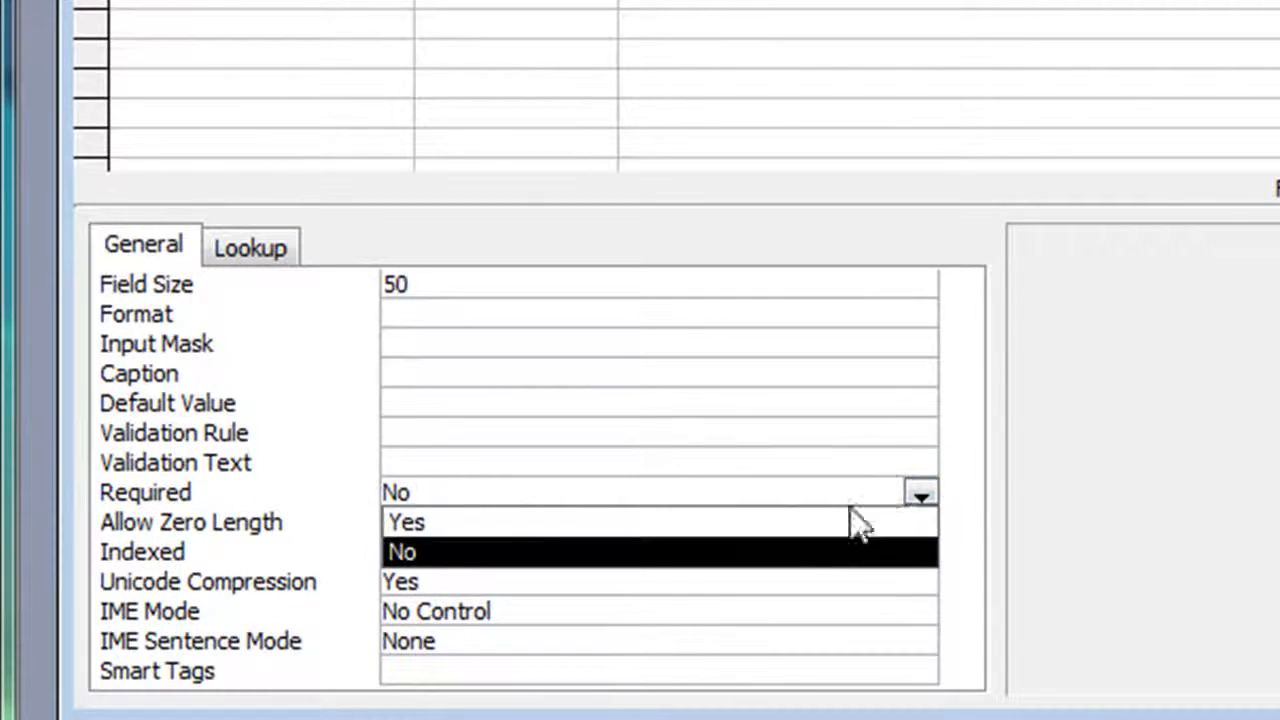
pyautogui.click(815, 516)
pyautogui.click(660, 523)
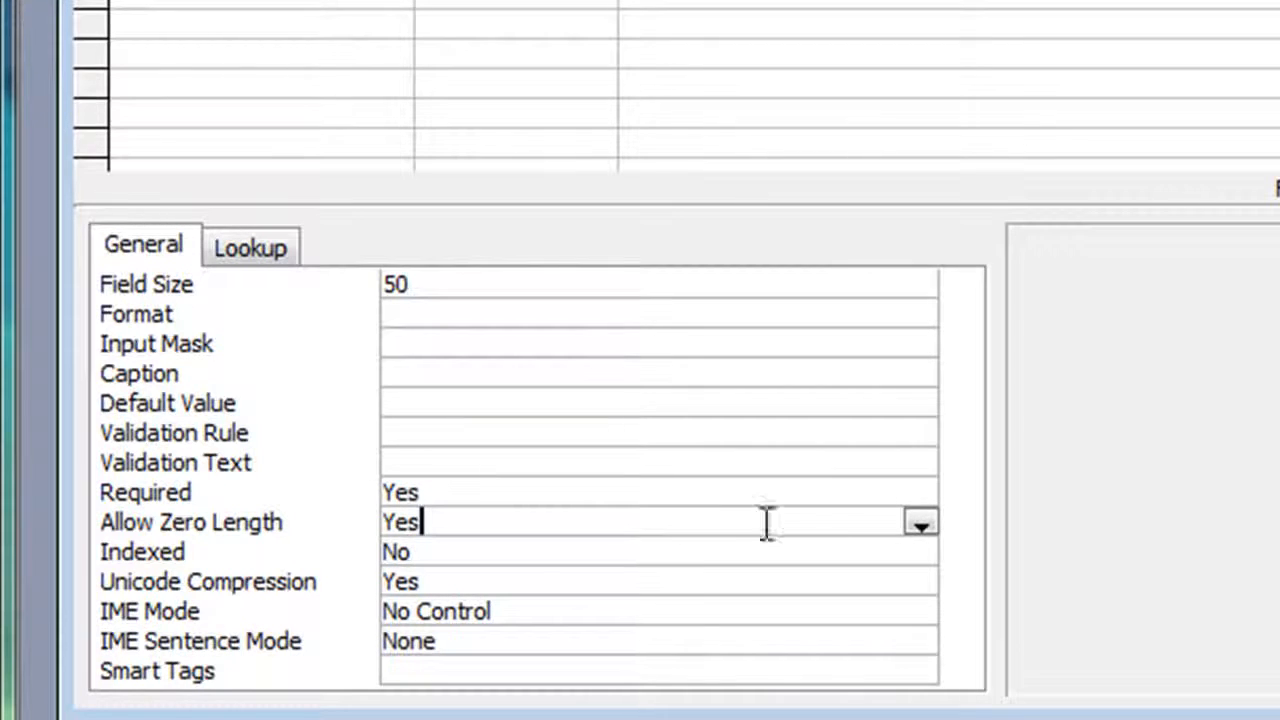
pyautogui.click(920, 524)
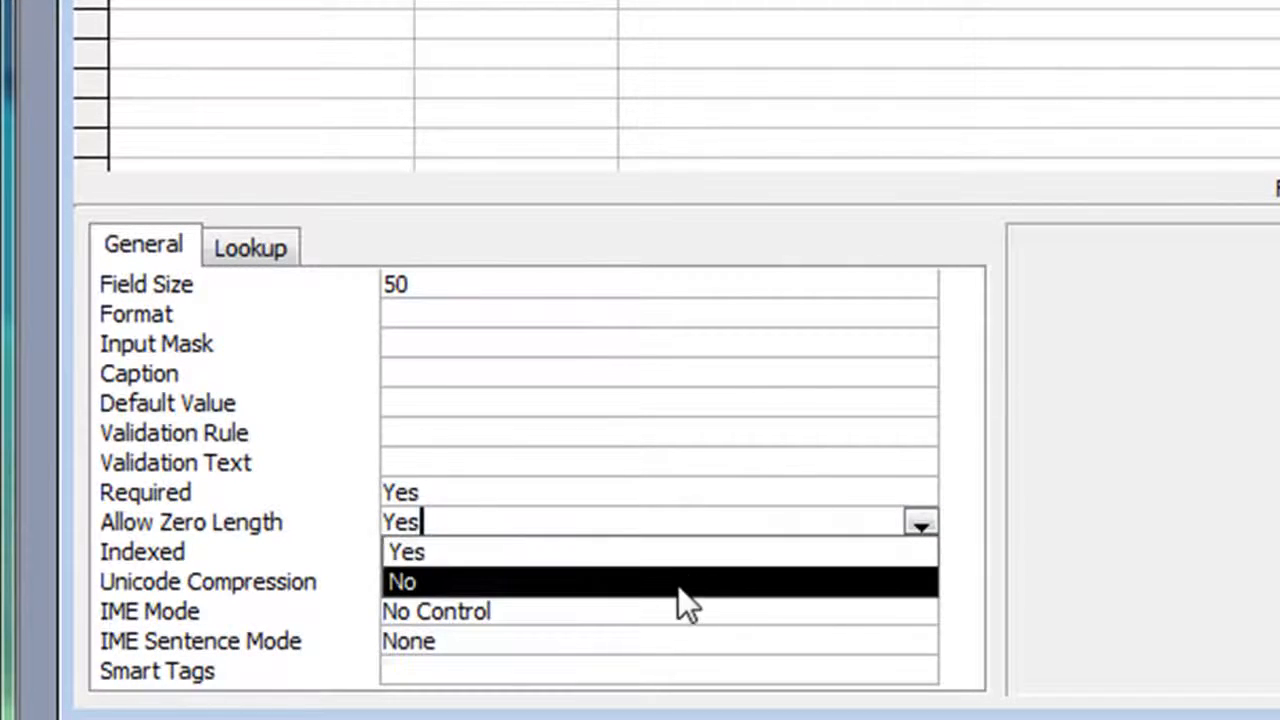
pyautogui.click(678, 585)
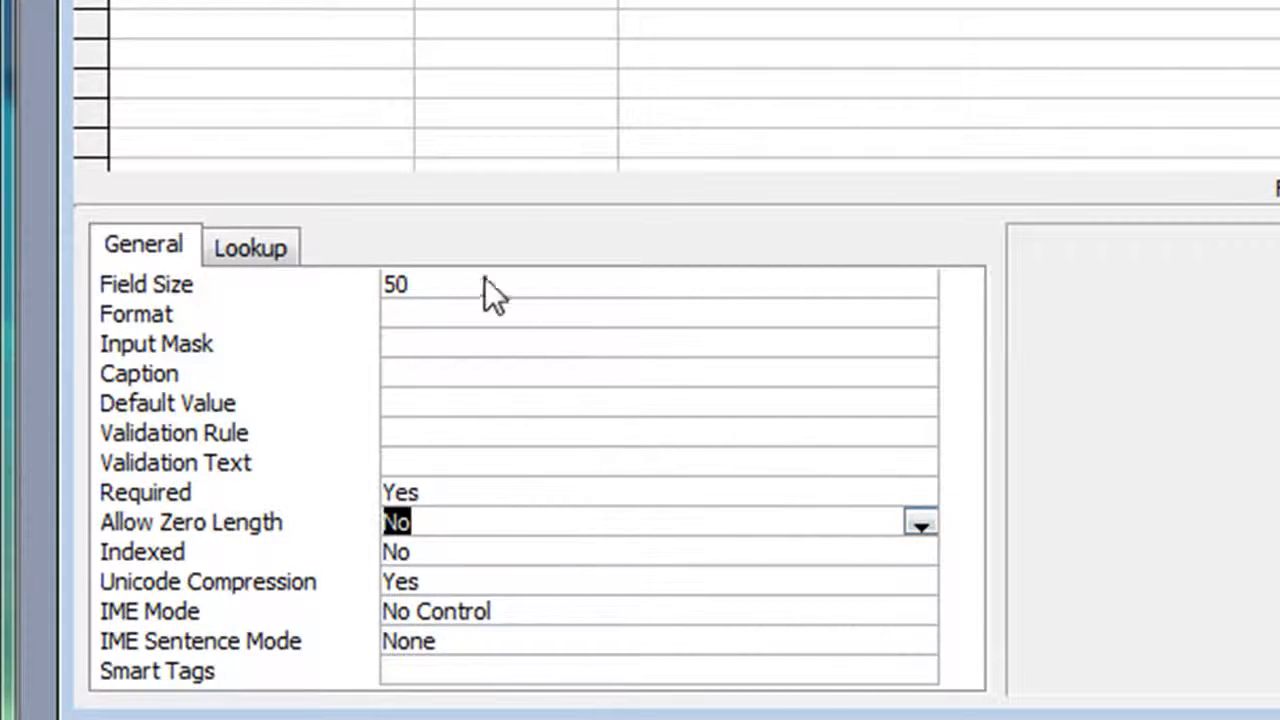
# Step: Examine the Studio field's lookup properties, reading through the full list of studios in Row Source
pyautogui.click(250, 246)
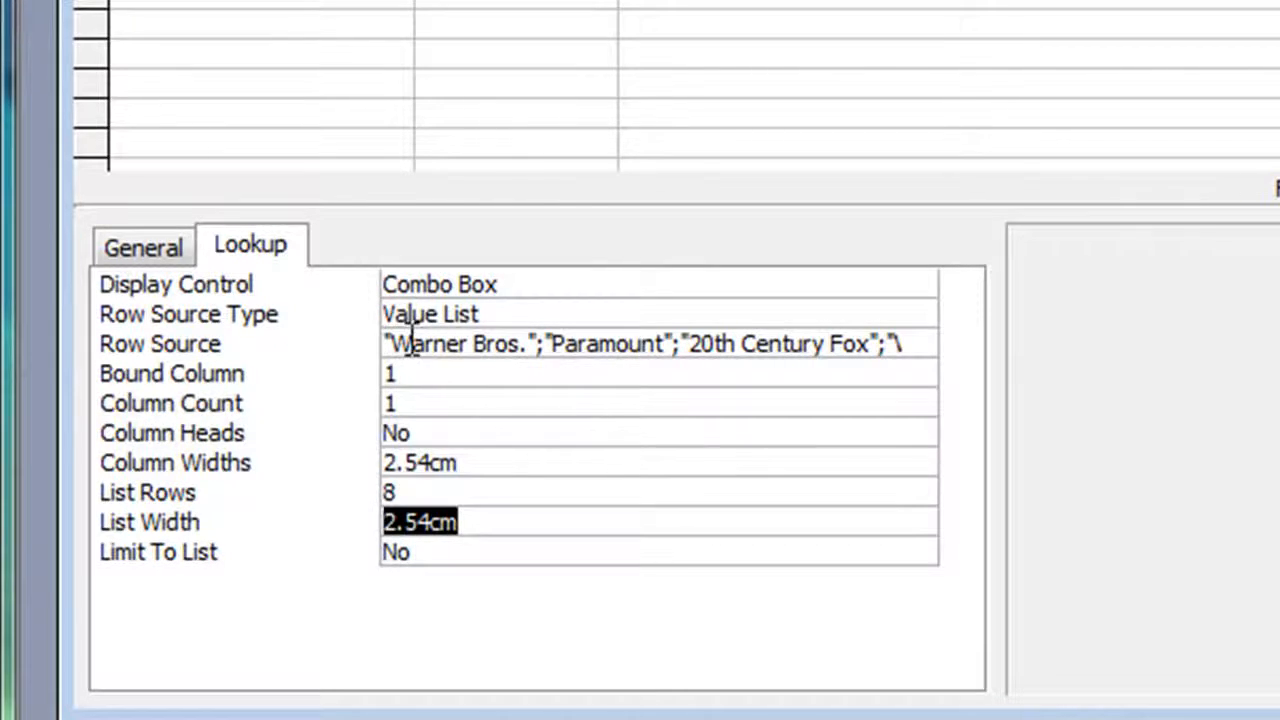
pyautogui.click(465, 348)
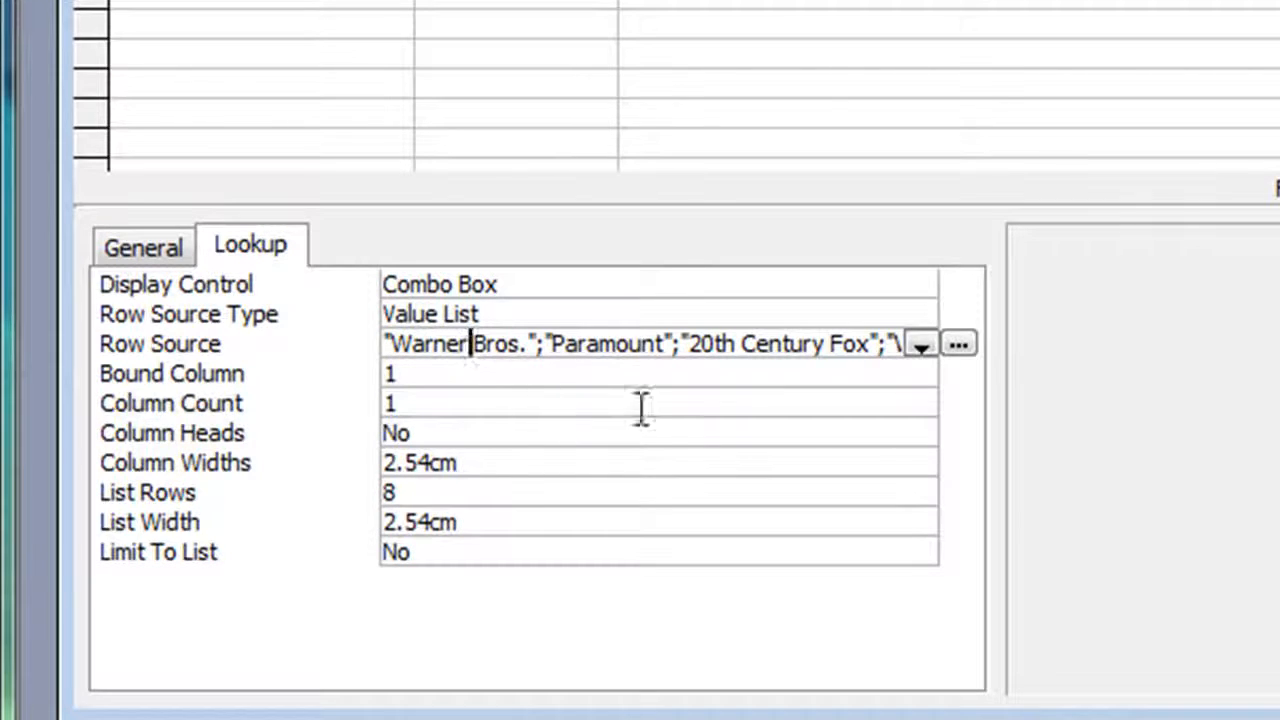
pyautogui.press('Right')
pyautogui.press('Right')
pyautogui.press('Right')
pyautogui.press('Right')
pyautogui.press('Right')
pyautogui.press('Right')
pyautogui.press('Right')
pyautogui.press('Right')
pyautogui.press('Right')
pyautogui.press('Right')
pyautogui.press('Right')
pyautogui.press('Right')
pyautogui.press('Right')
pyautogui.press('Right')
pyautogui.press('Right')
pyautogui.press('Right')
pyautogui.press('Right')
pyautogui.press('Right')
pyautogui.press('Right')
pyautogui.press('Right')
pyautogui.press('Right')
pyautogui.press('Right')
pyautogui.press('Right')
pyautogui.press('Right')
pyautogui.press('Right')
pyautogui.press('Right')
pyautogui.press('Right')
pyautogui.press('Right')
pyautogui.press('Right')
pyautogui.press('Right')
pyautogui.press('Right')
pyautogui.press('Right')
pyautogui.press('Right')
pyautogui.press('Right')
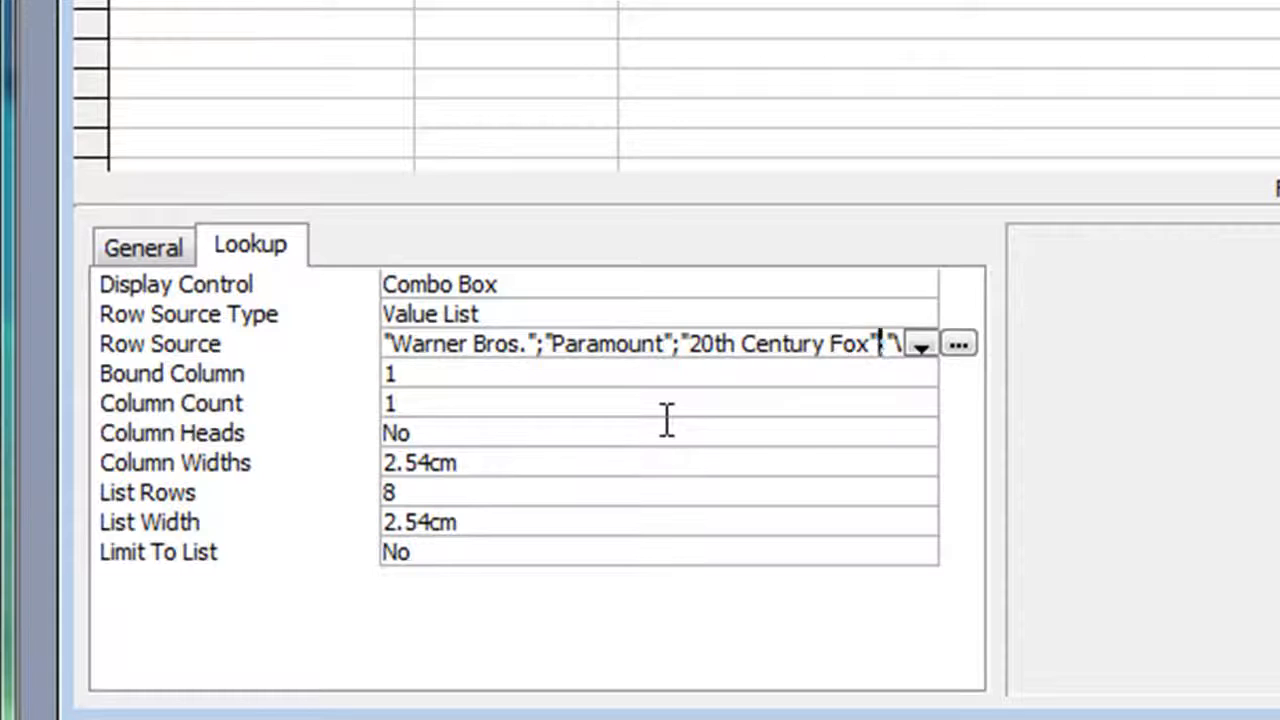
pyautogui.press('Right')
pyautogui.press('Right')
pyautogui.press('Right')
pyautogui.press('Right')
pyautogui.press('Right')
pyautogui.press('Right')
pyautogui.press('Right')
pyautogui.press('Right')
pyautogui.press('Right')
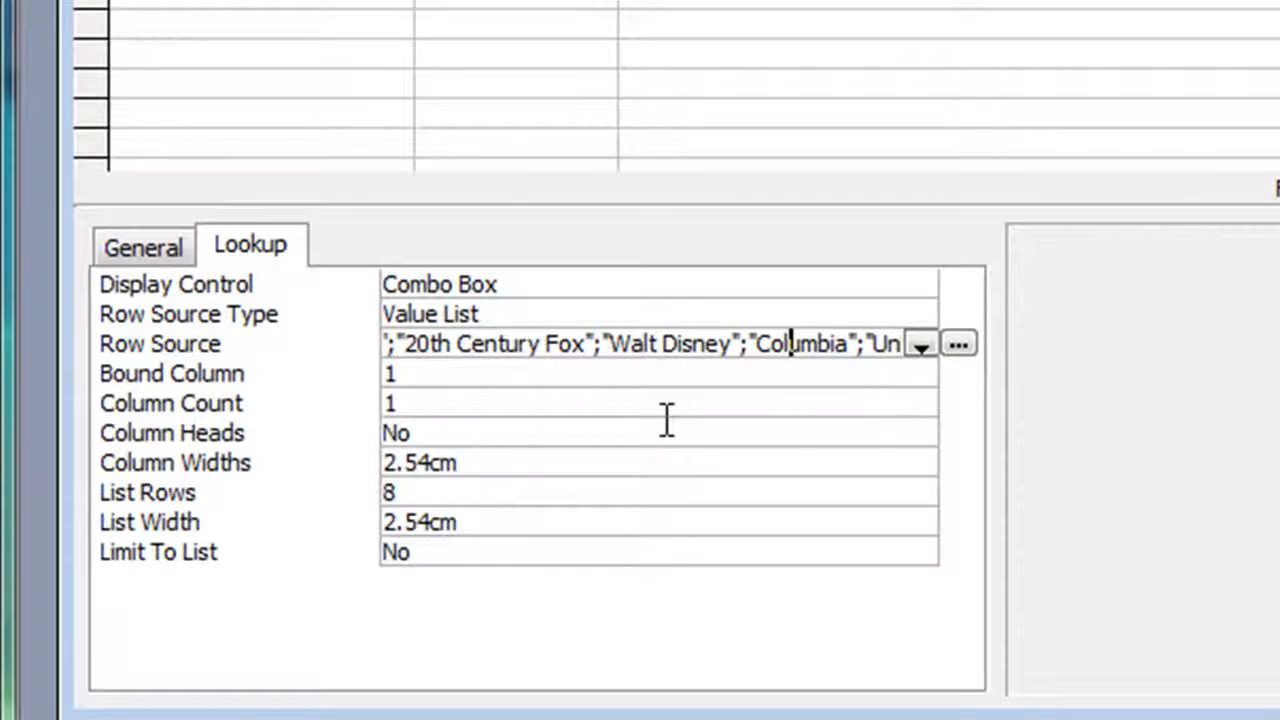
pyautogui.press('Right')
pyautogui.press('Right')
pyautogui.press('Right')
pyautogui.press('Right')
pyautogui.press('Right')
pyautogui.press('Right')
pyautogui.press('Right')
pyautogui.press('Right')
pyautogui.press('Right')
pyautogui.press('Right')
pyautogui.press('Right')
pyautogui.press('Right')
pyautogui.press('Right')
pyautogui.press('Right')
pyautogui.press('Right')
pyautogui.press('Right')
pyautogui.press('Right')
pyautogui.press('Right')
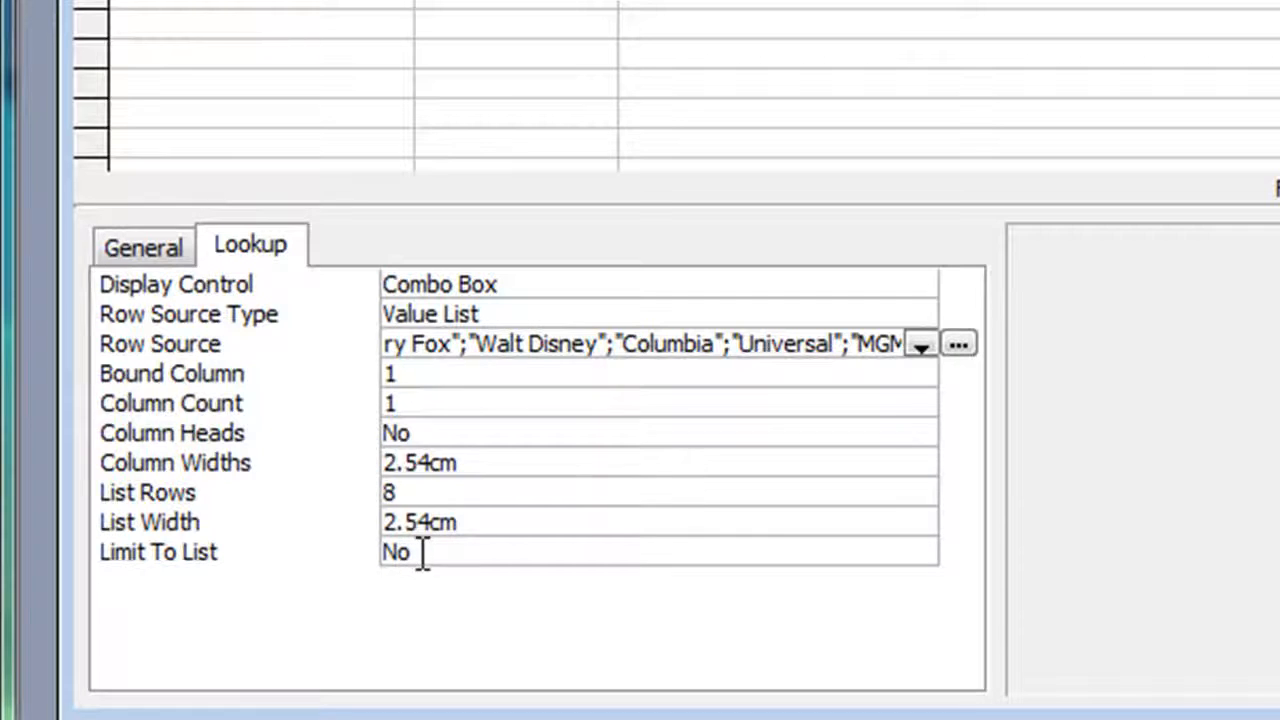
# Step: Restrict Studio entries to the listed values by setting the field's Limit To List property to Yes
pyautogui.click(620, 551)
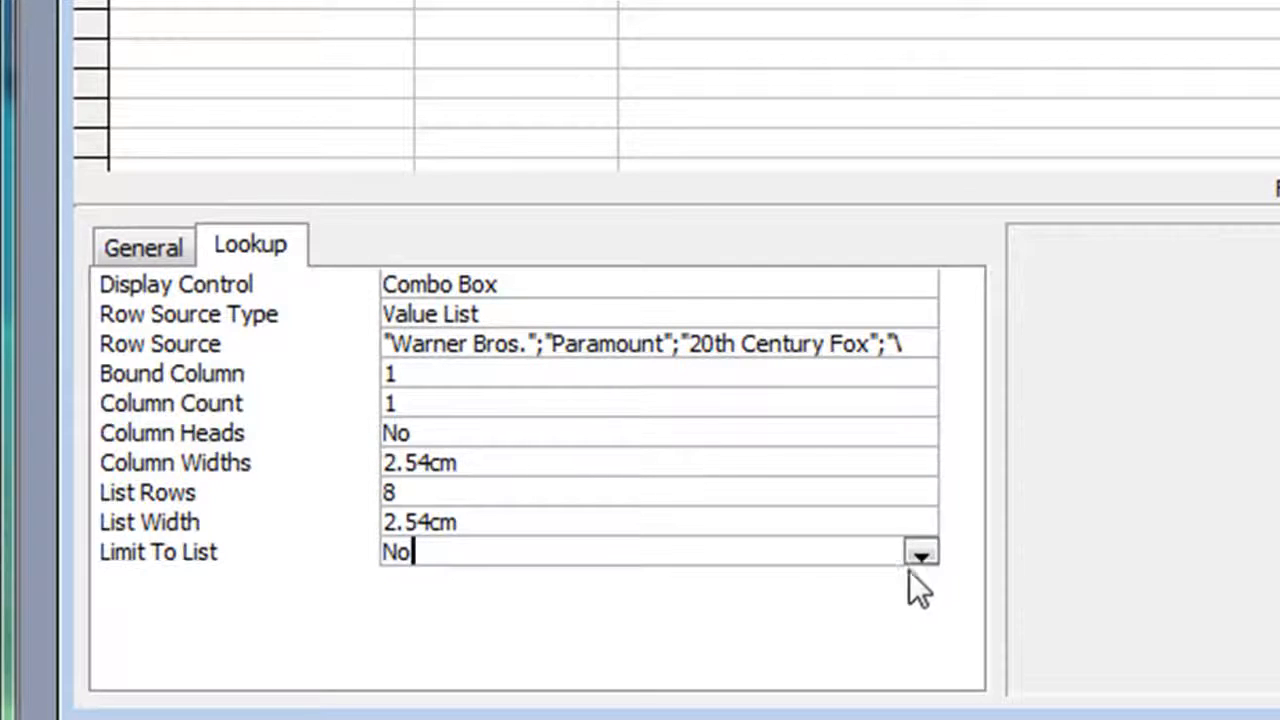
pyautogui.click(918, 556)
pyautogui.click(820, 579)
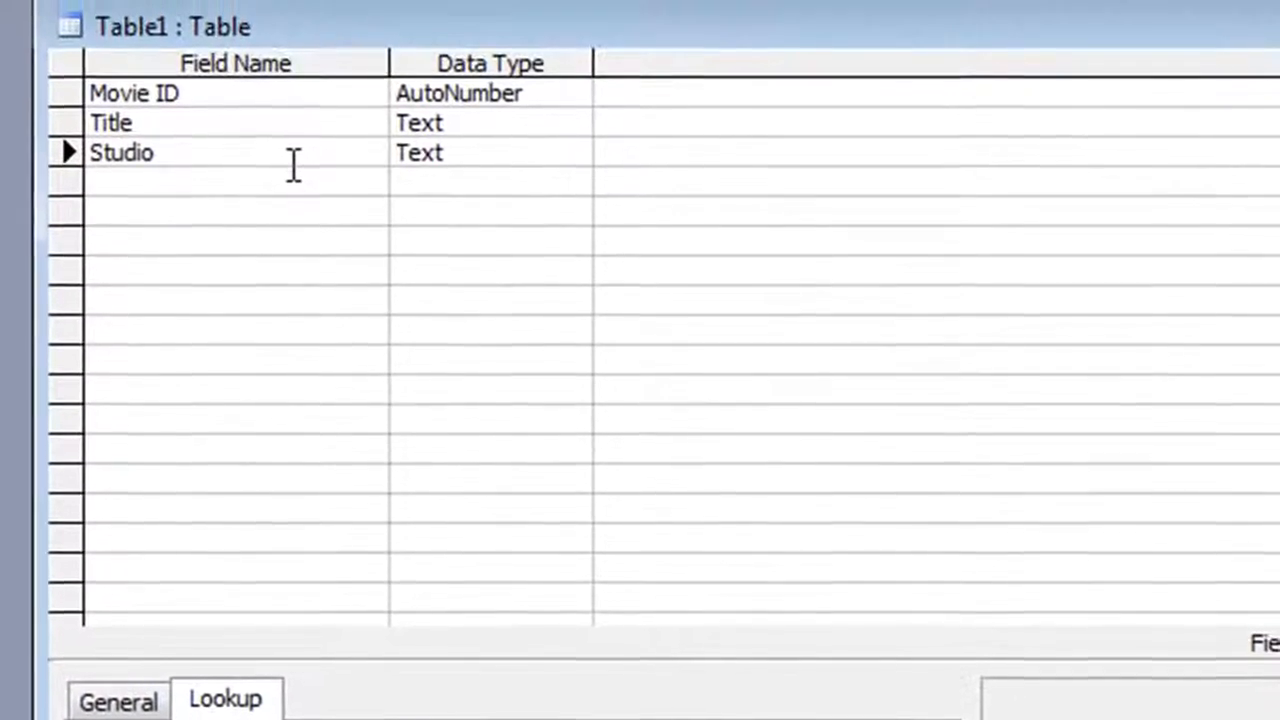
# Step: Add a field named Genre directly below the Studio field
pyautogui.click(293, 173)
pyautogui.click(280, 190)
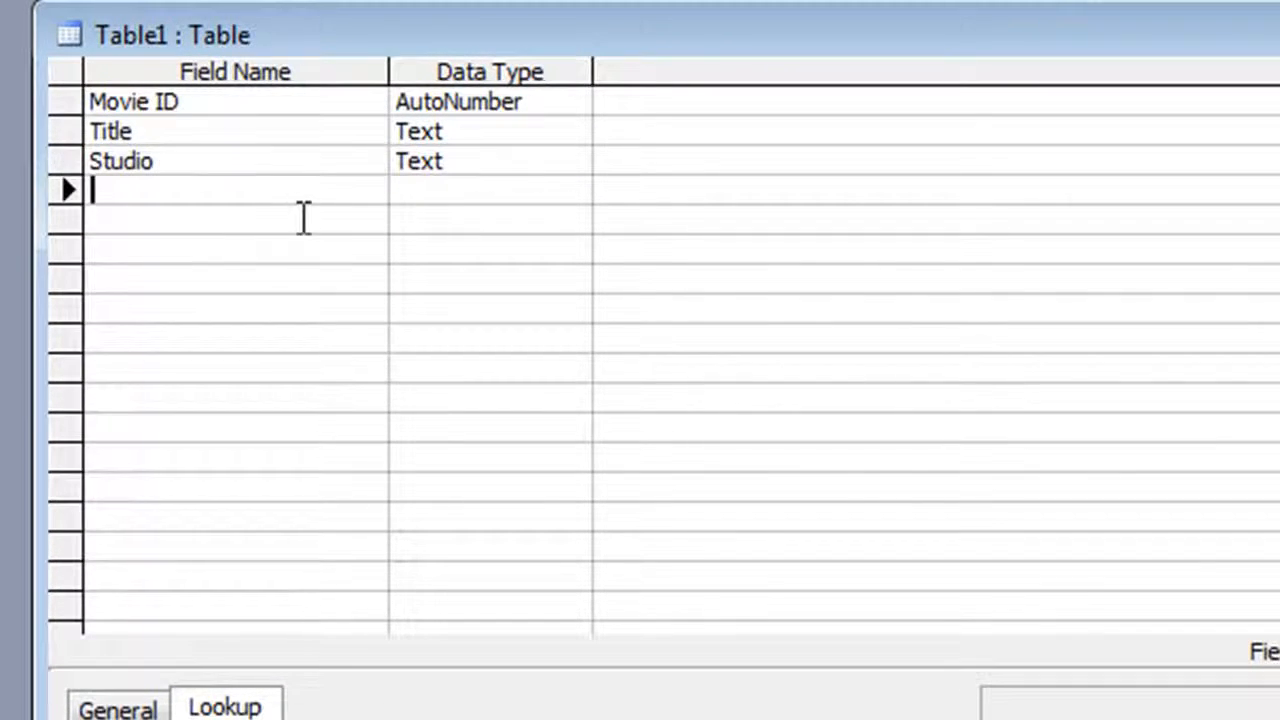
pyautogui.write('Genre')
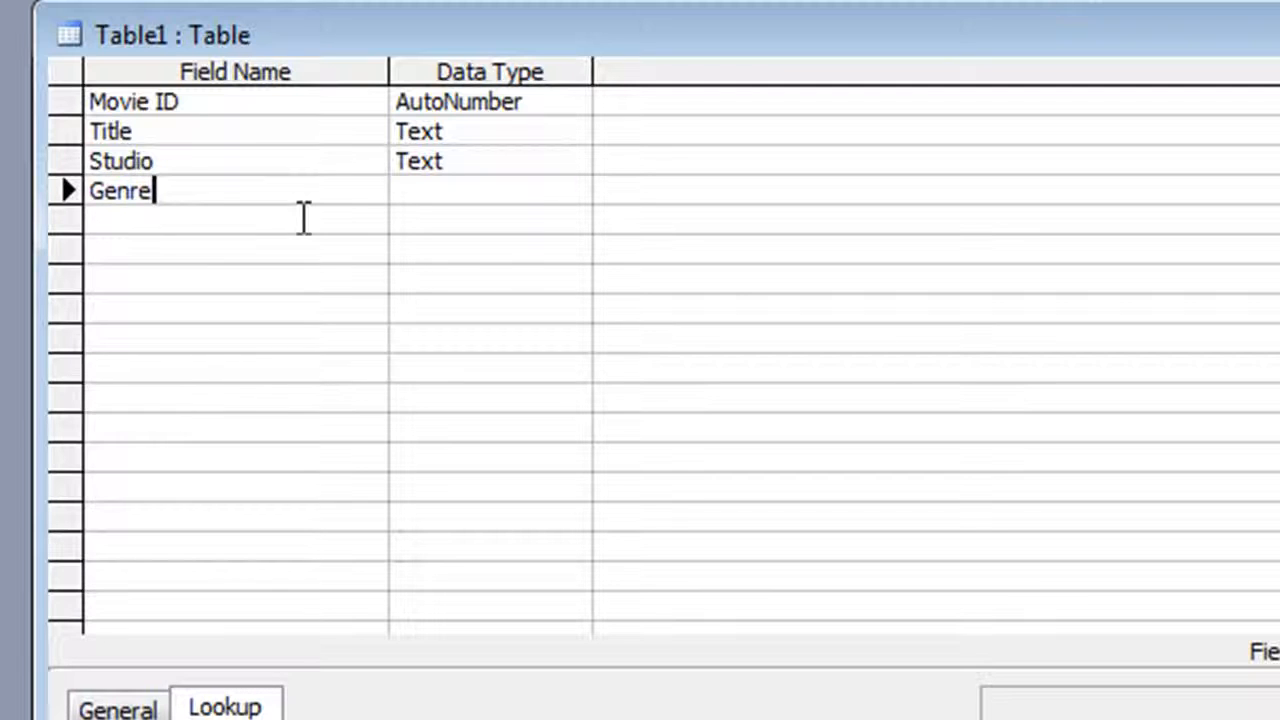
pyautogui.press('BackSpace')
pyautogui.press('BackSpace')
pyautogui.write('re')
pyautogui.press('Tab')
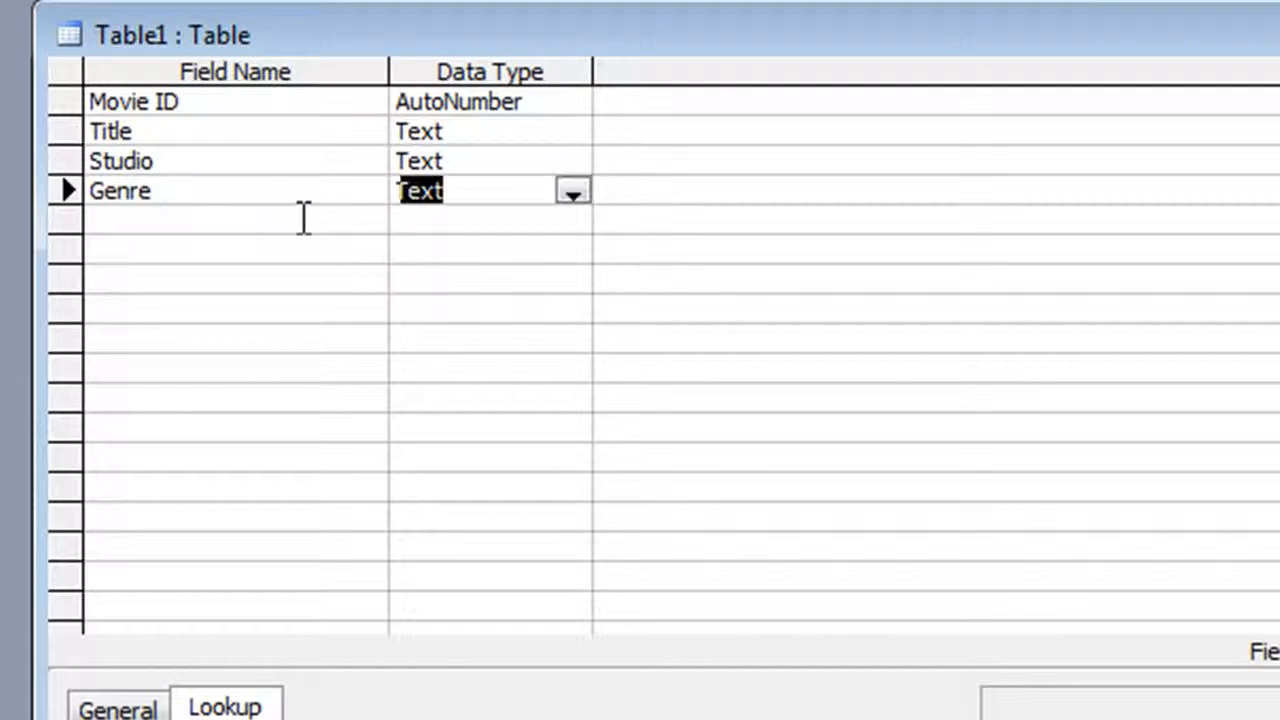
# Step: Start the Lookup Wizard as the Genre field's data type and choose to enter the lookup values manually
pyautogui.click(573, 190)
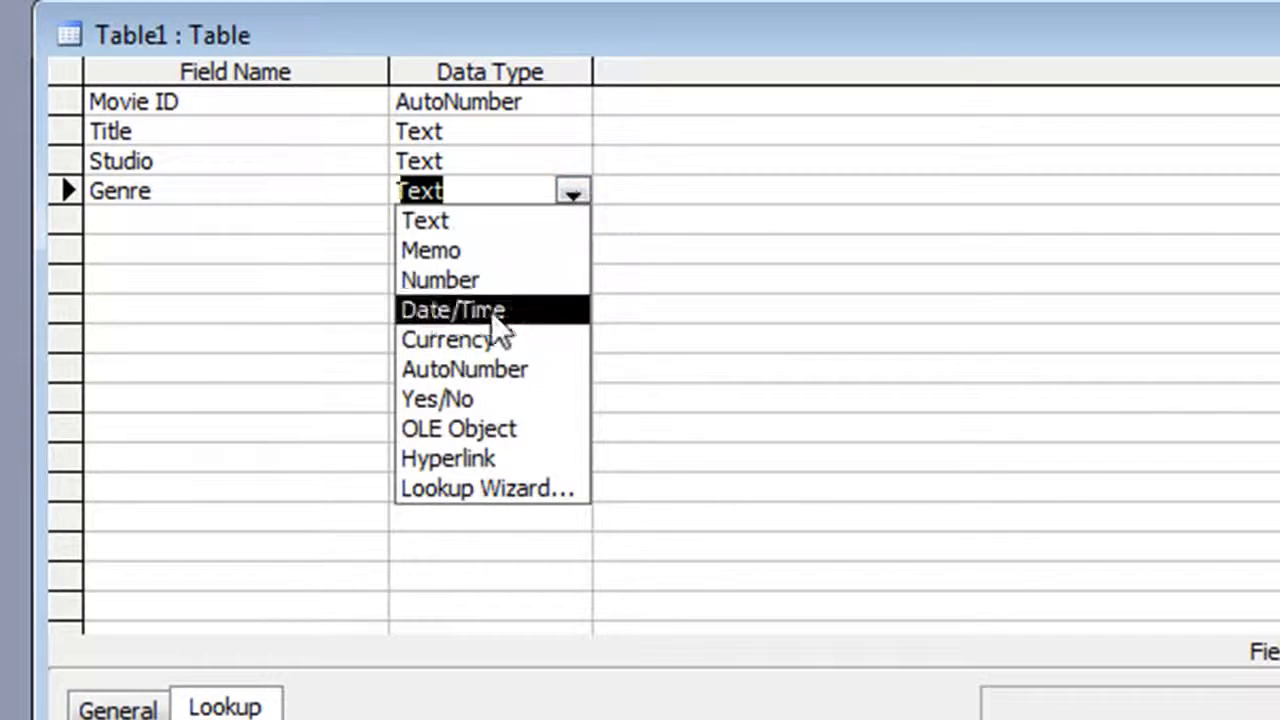
pyautogui.click(475, 482)
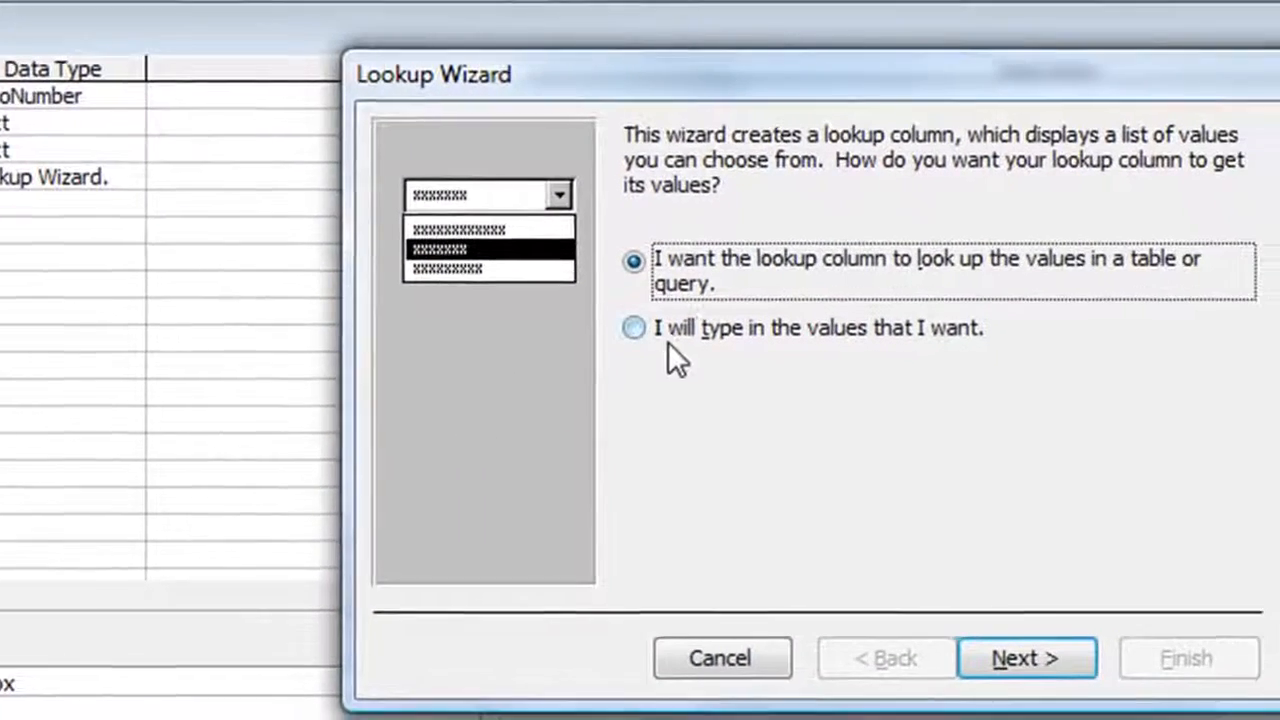
pyautogui.click(685, 330)
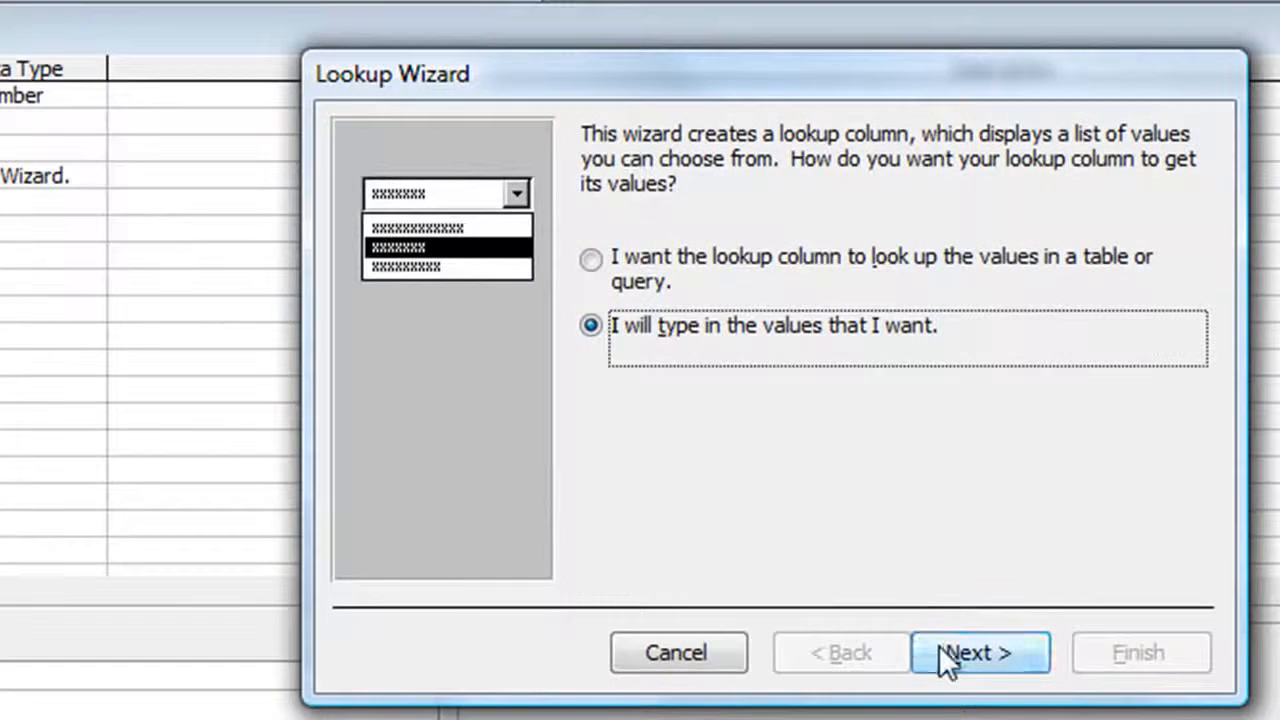
pyautogui.click(985, 652)
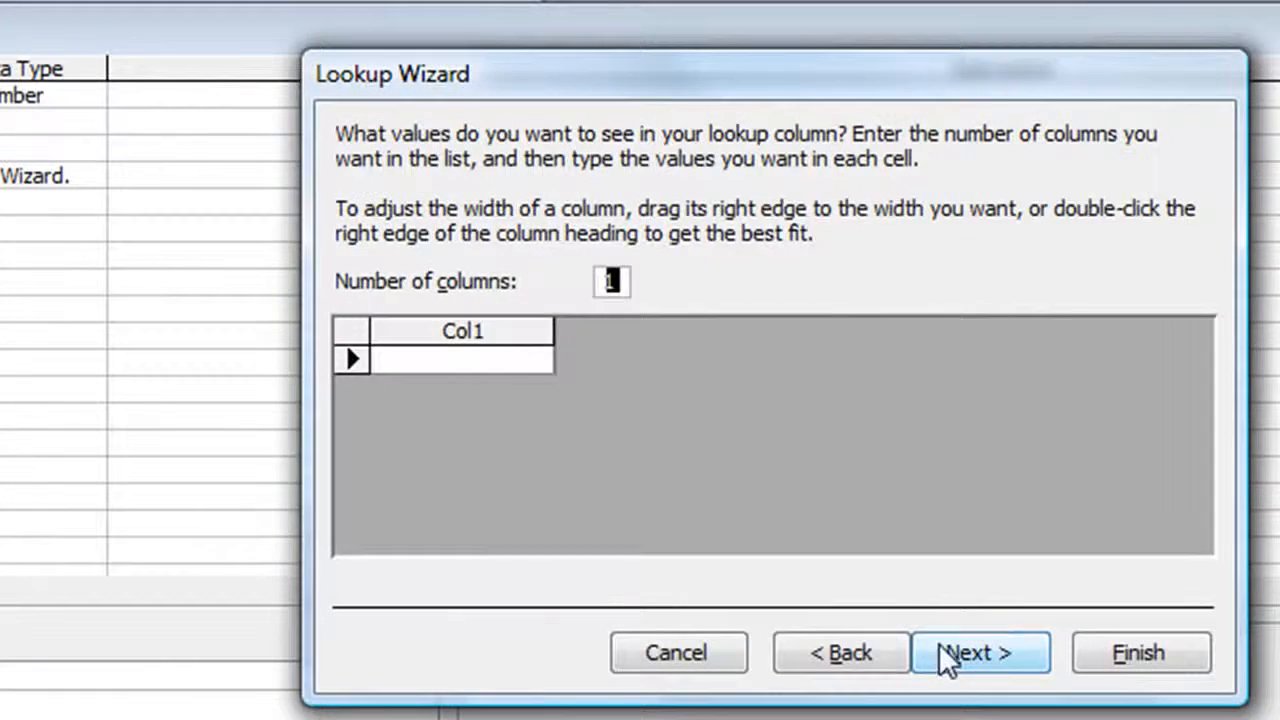
# Step: Fill the lookup column with Action, Comedy, Crime, Drama, Horror, Science Fiction, Western, Musical and Animation, and proceed to the label page
pyautogui.click(514, 362)
pyautogui.write('Action')
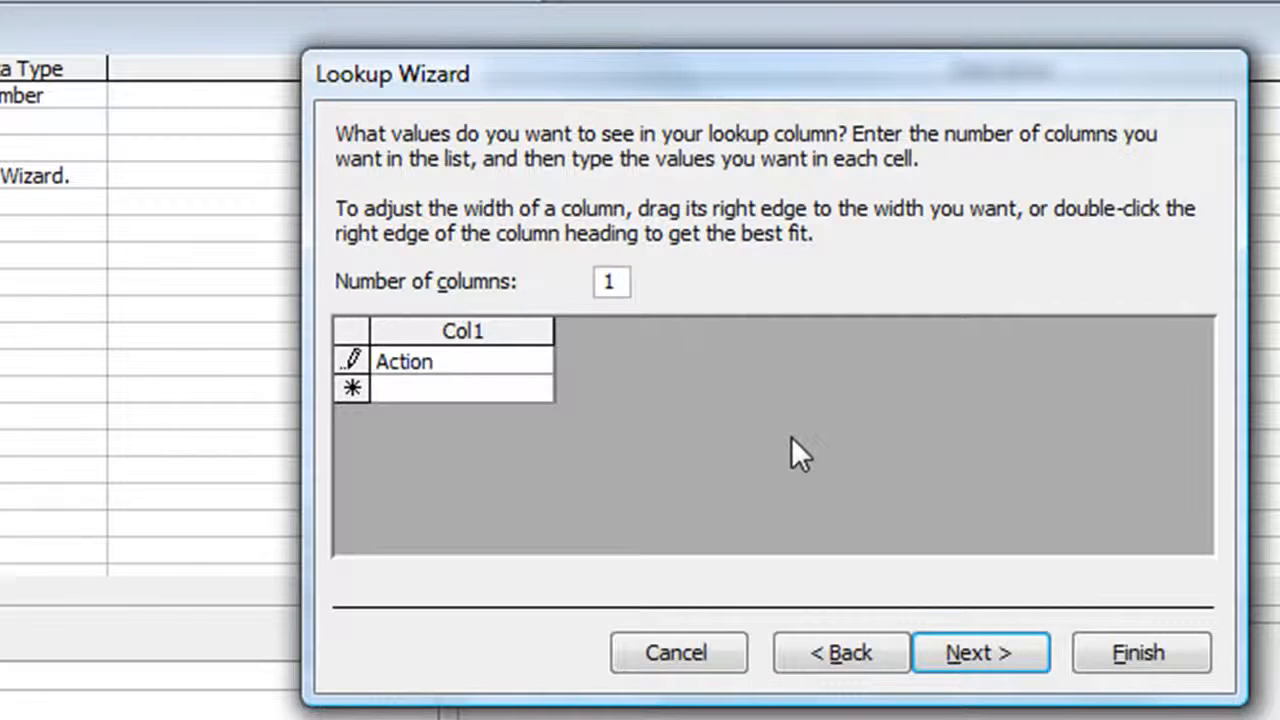
pyautogui.press('Tab')
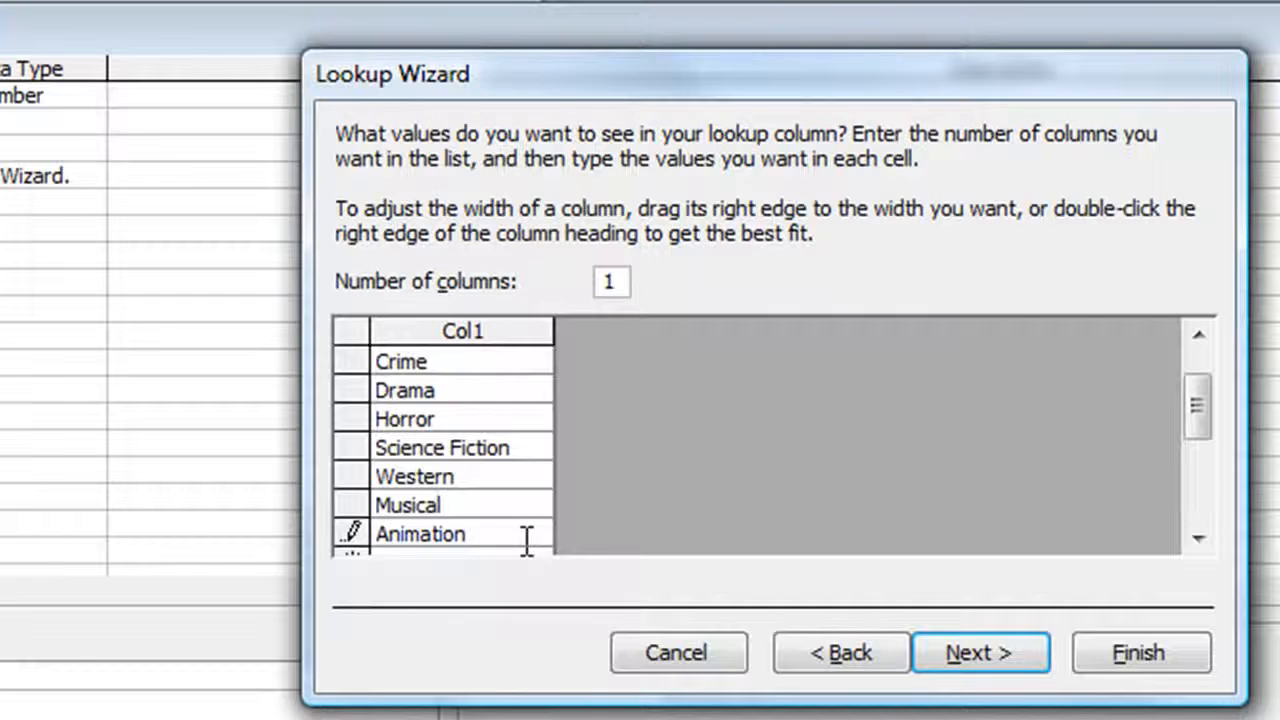
pyautogui.press('Return')
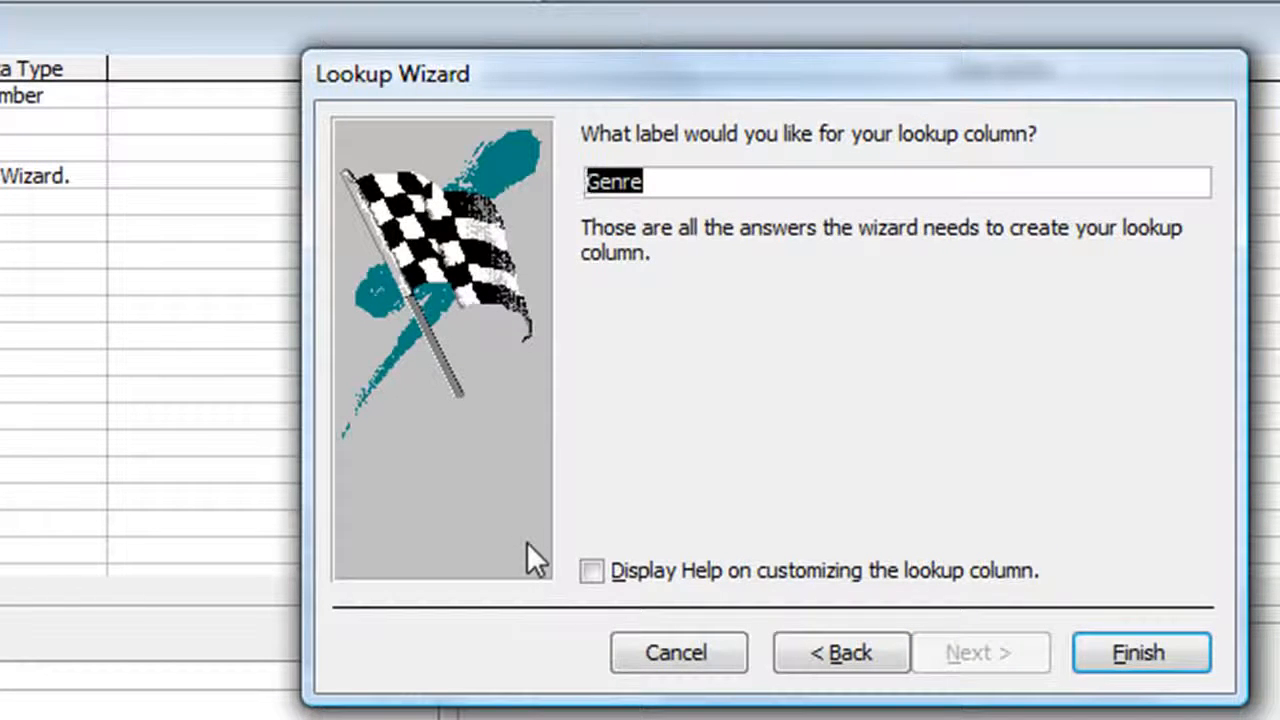
# Step: Go back to recheck the entered genre values, then finish the wizard with Genre as the column label
pyautogui.click(803, 655)
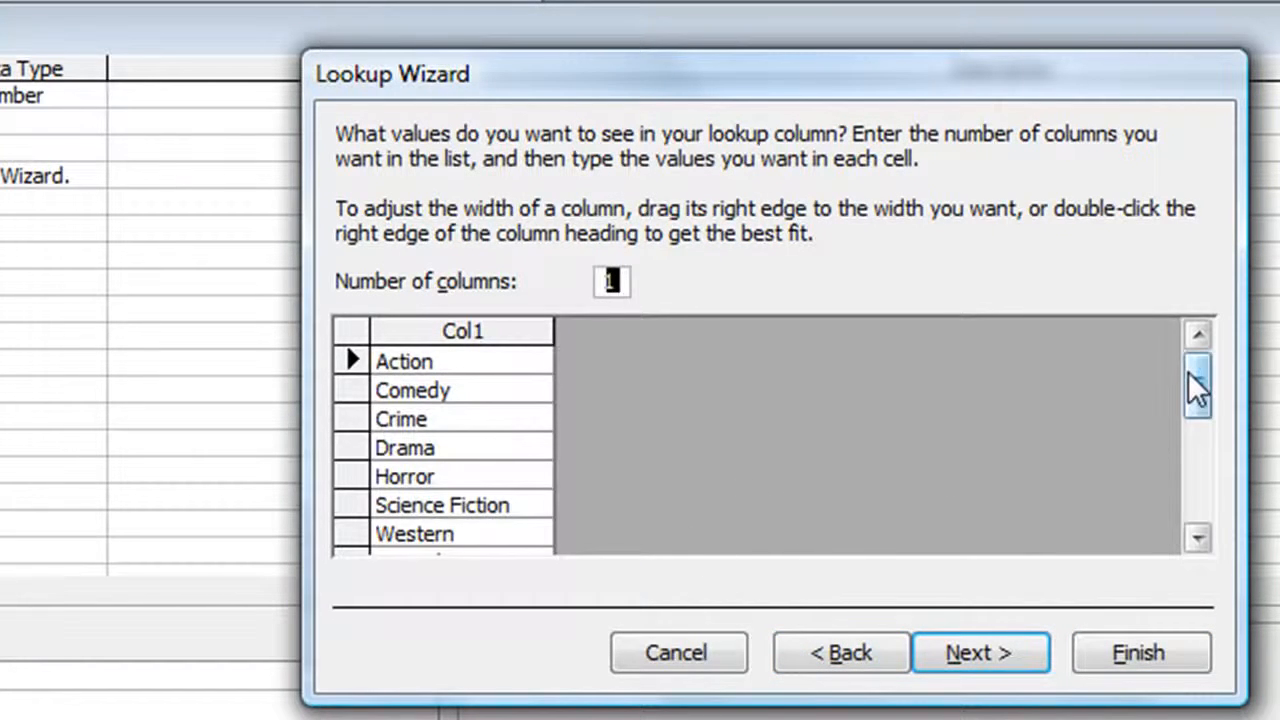
pyautogui.moveTo(1188, 371); pyautogui.dragTo(1216, 367)
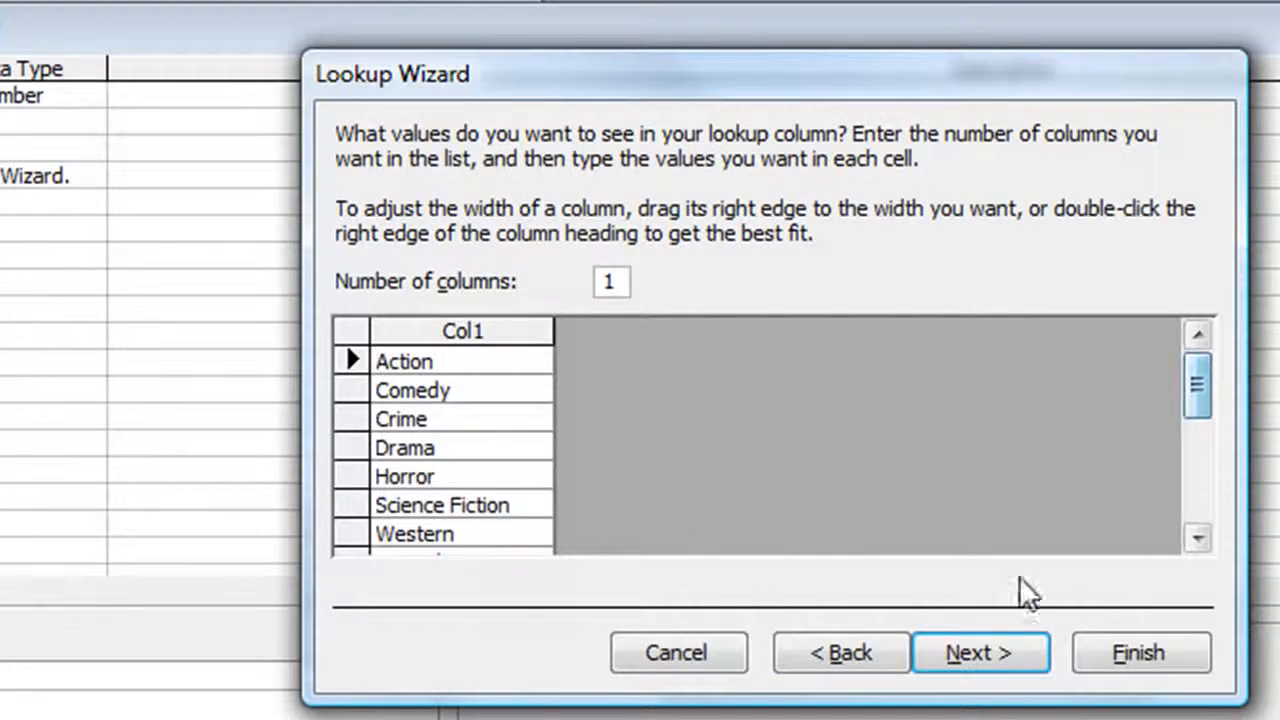
pyautogui.click(975, 656)
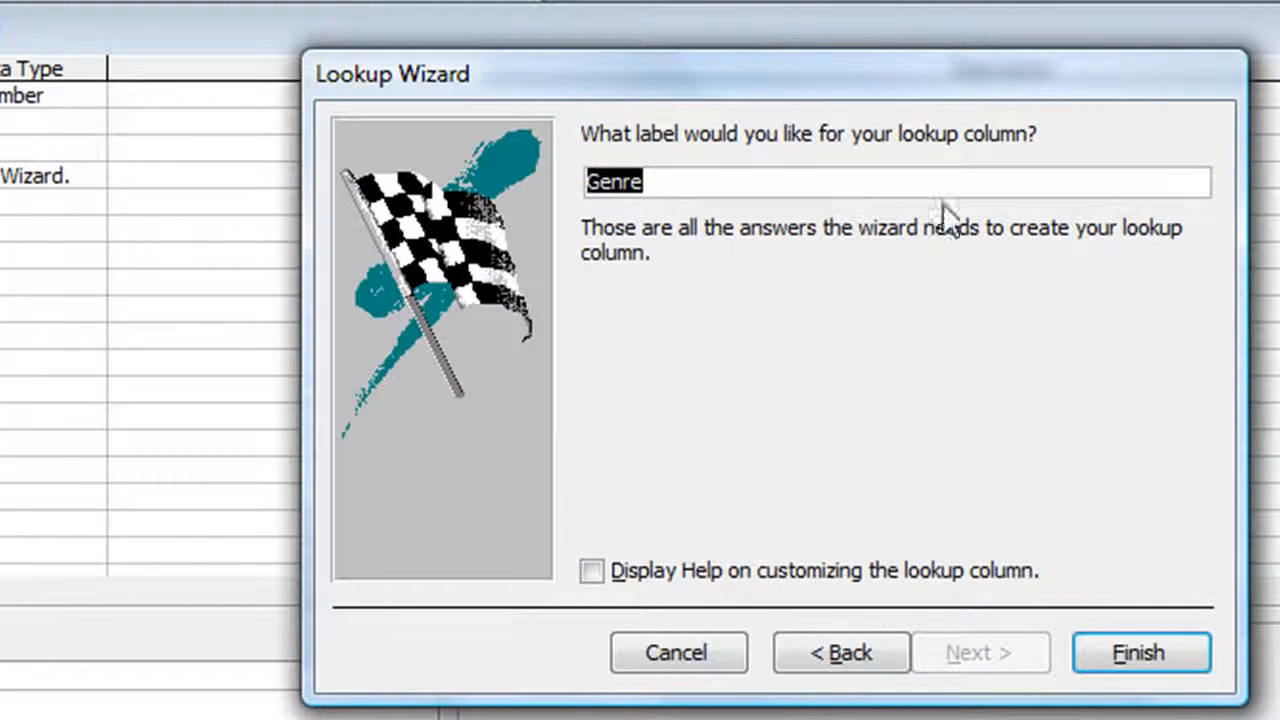
pyautogui.click(1147, 648)
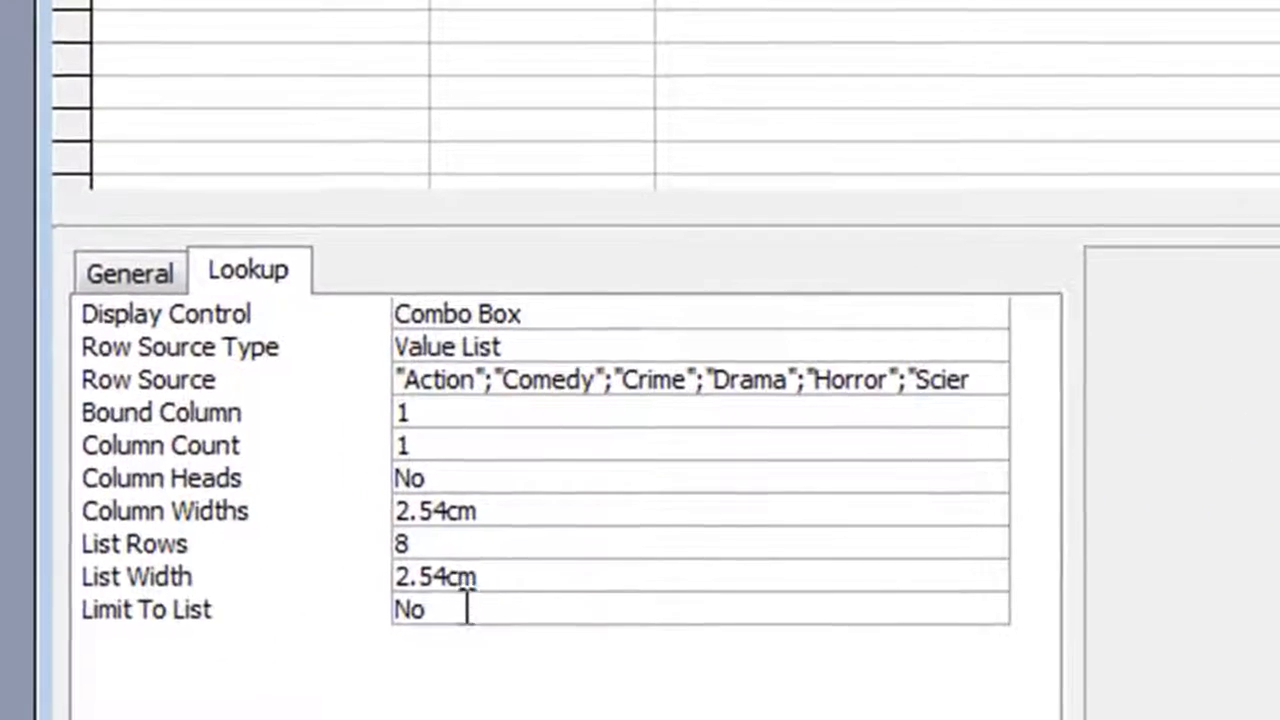
# Step: Set the Genre field's Limit To List lookup property to Yes
pyautogui.click(440, 619)
pyautogui.click(993, 612)
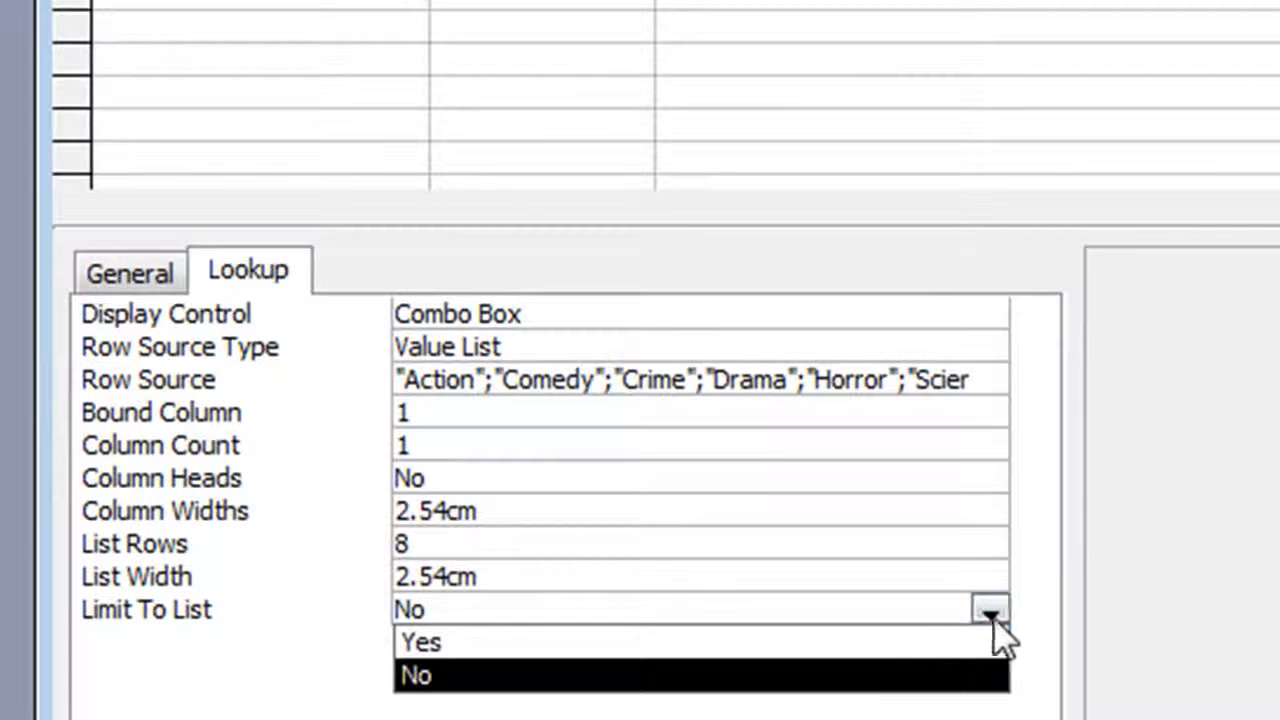
pyautogui.click(862, 638)
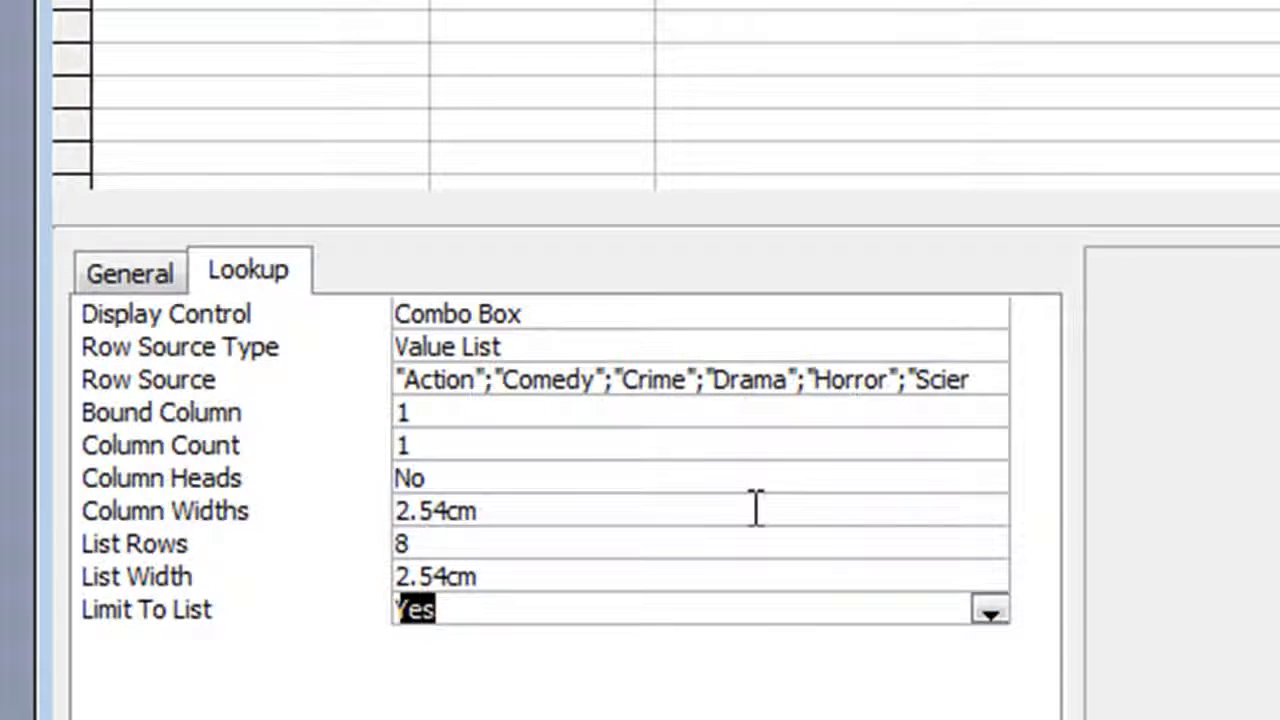
# Step: In the Genre field's general properties, set Required to Yes and Allow Zero Length to No
pyautogui.click(141, 279)
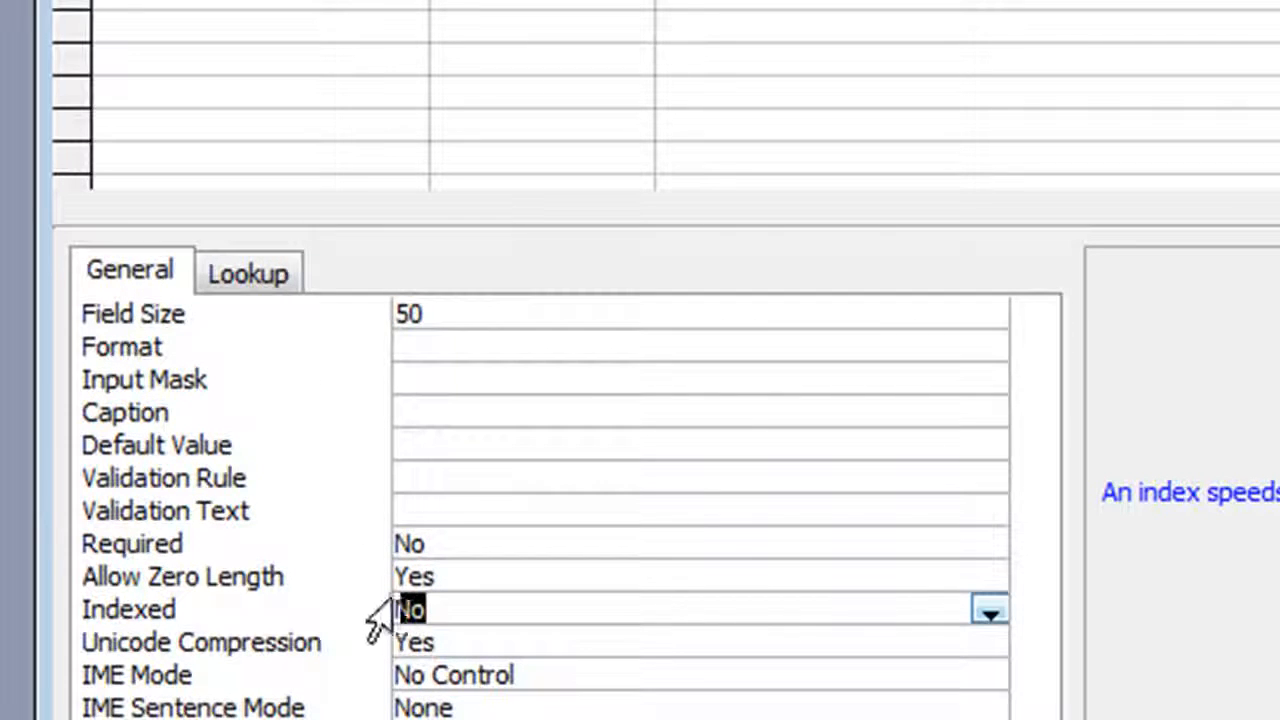
pyautogui.click(584, 548)
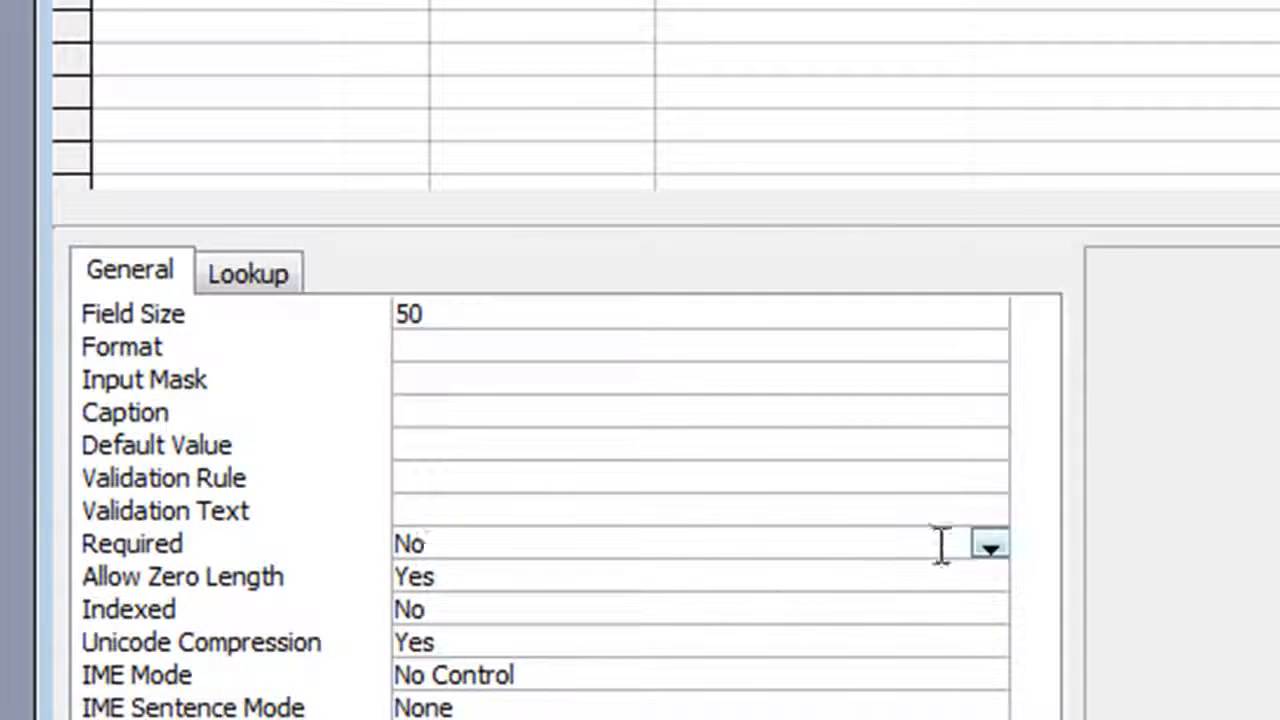
pyautogui.click(990, 546)
pyautogui.click(942, 576)
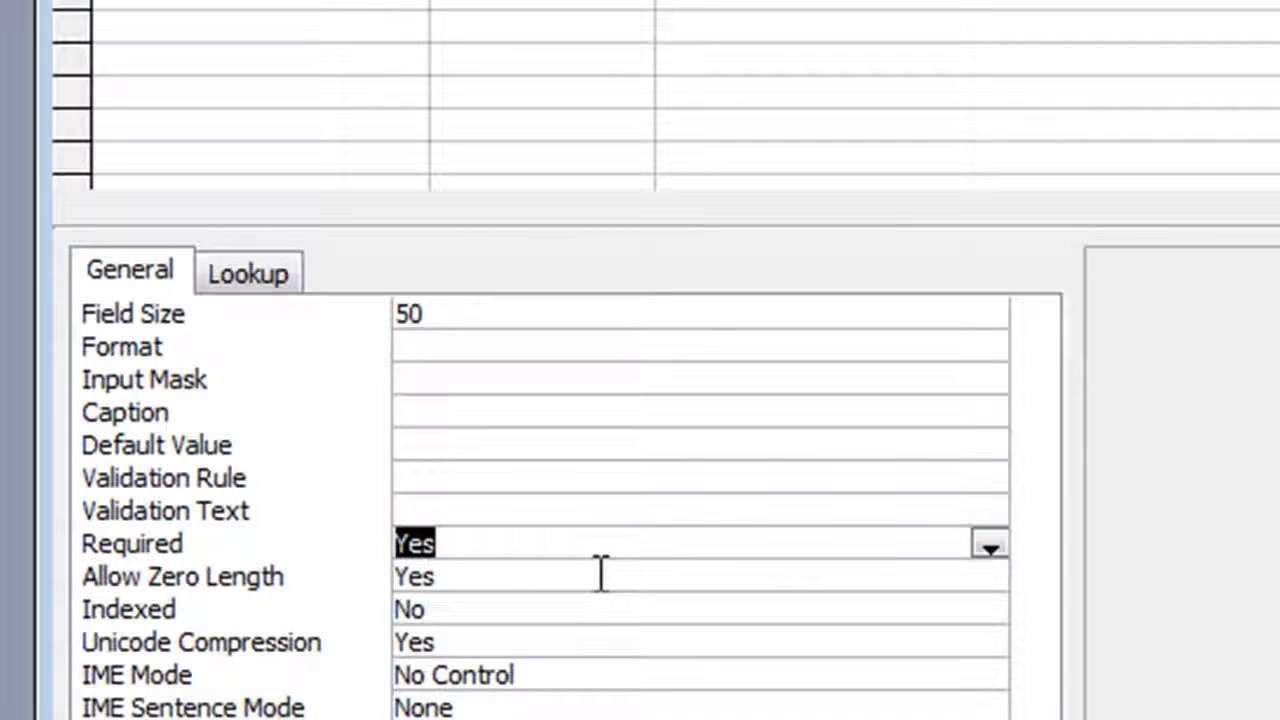
pyautogui.moveTo(449, 576); pyautogui.dragTo(374, 576)
pyautogui.write('N')
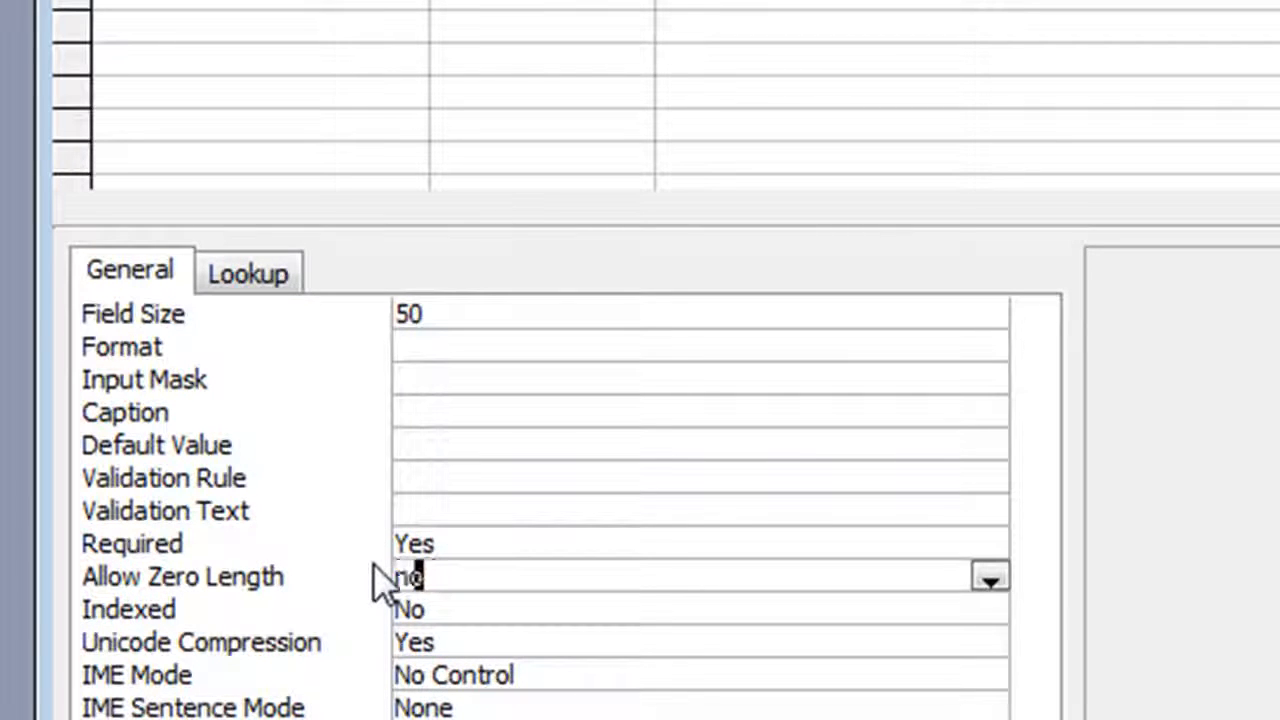
pyautogui.press('Return')
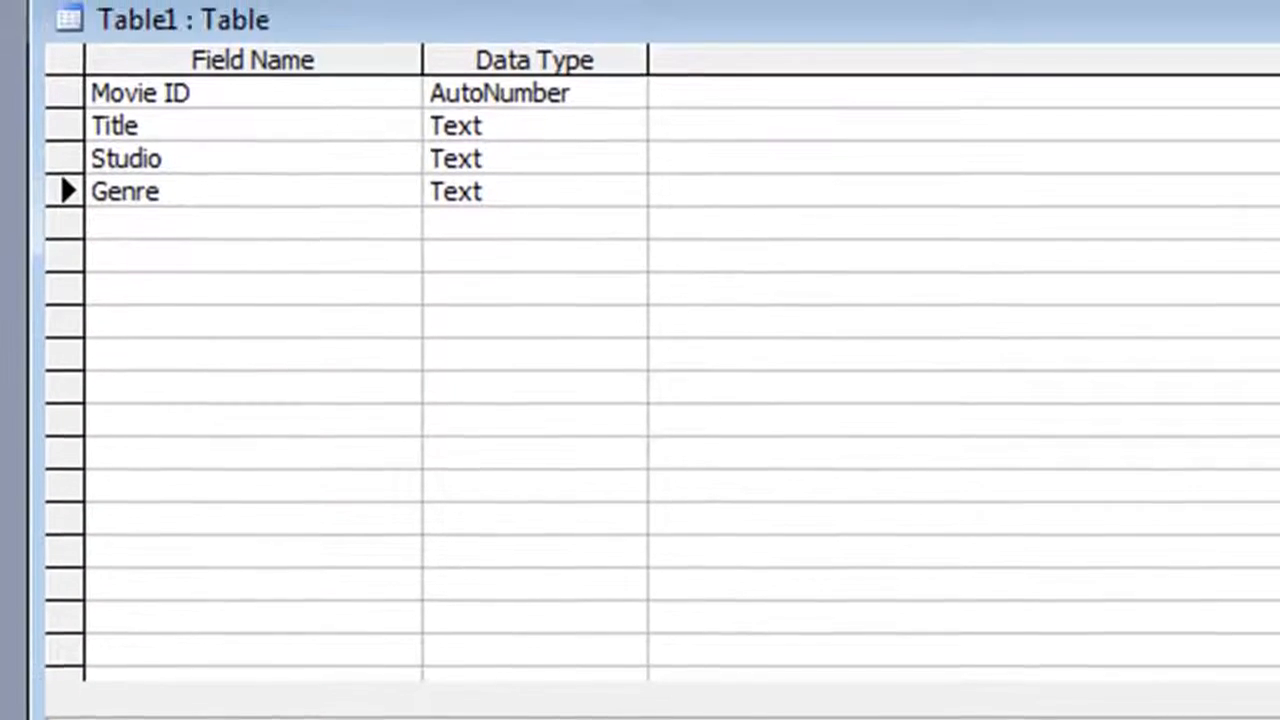
# Step: Add two Text fields named Director and Star below the Genre field
pyautogui.click(360, 90)
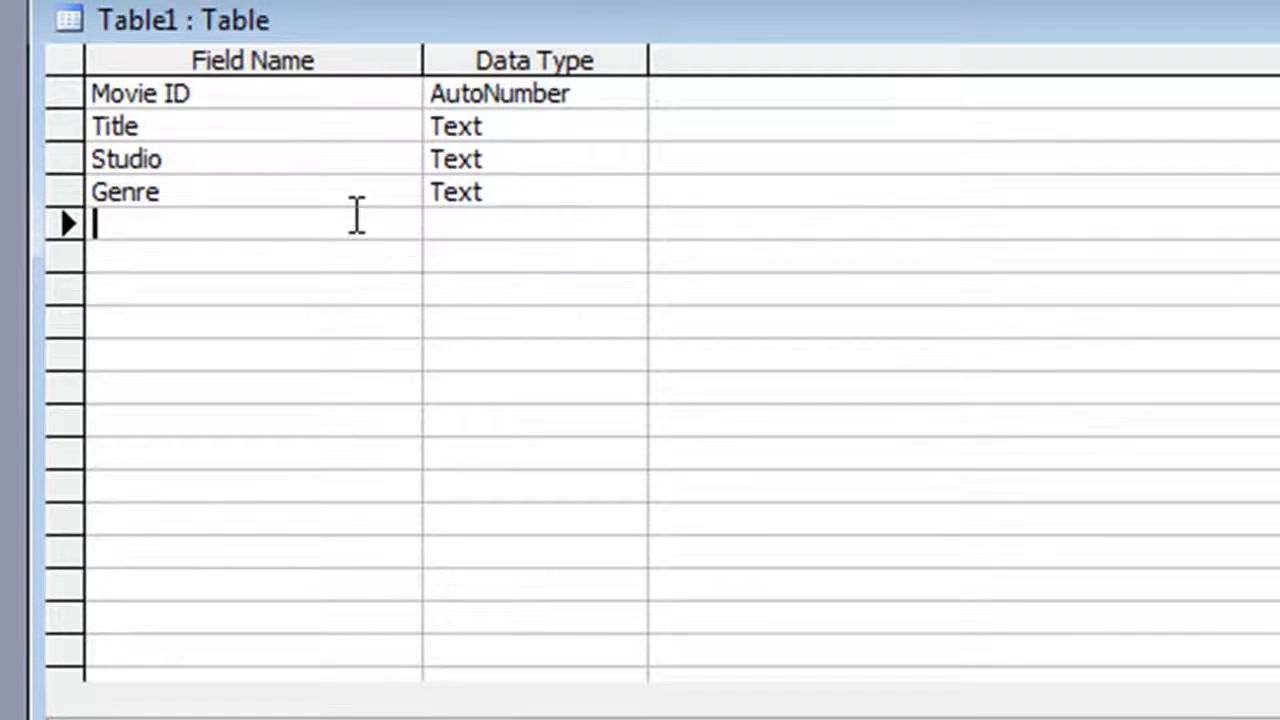
pyautogui.write('Director')
pyautogui.press('Tab')
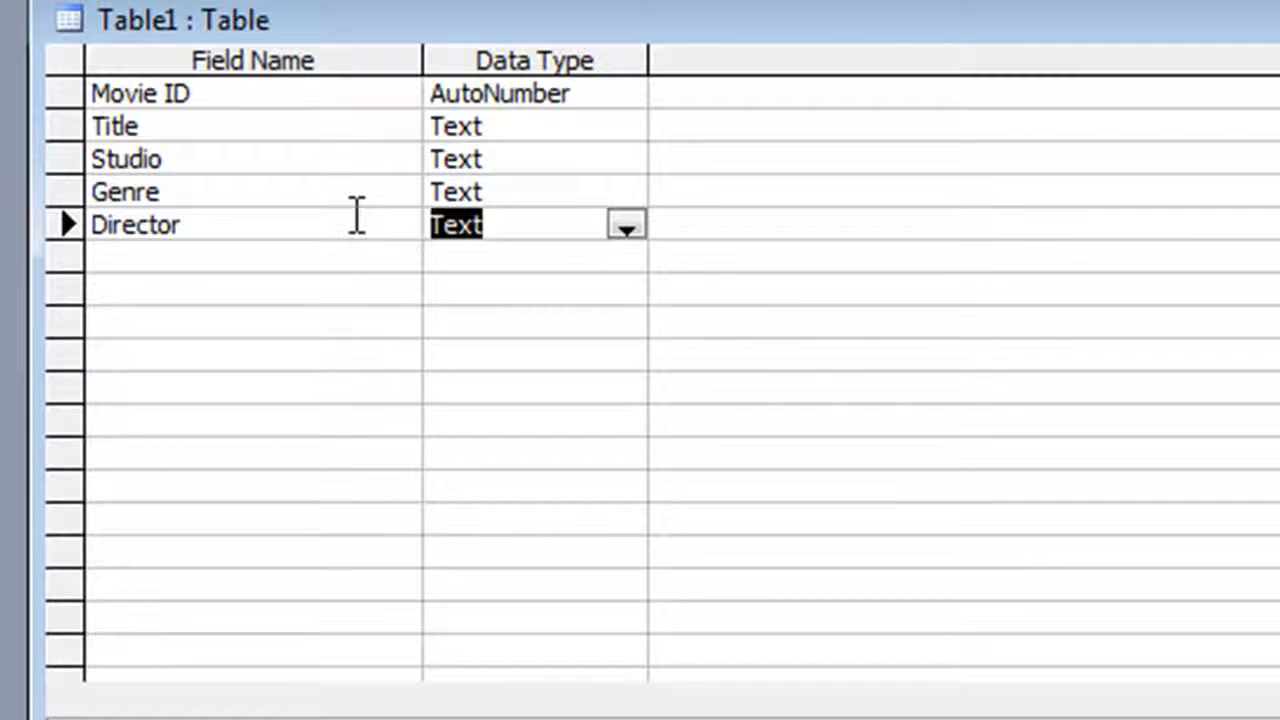
pyautogui.press('Tab')
pyautogui.press('Tab')
pyautogui.write('St')
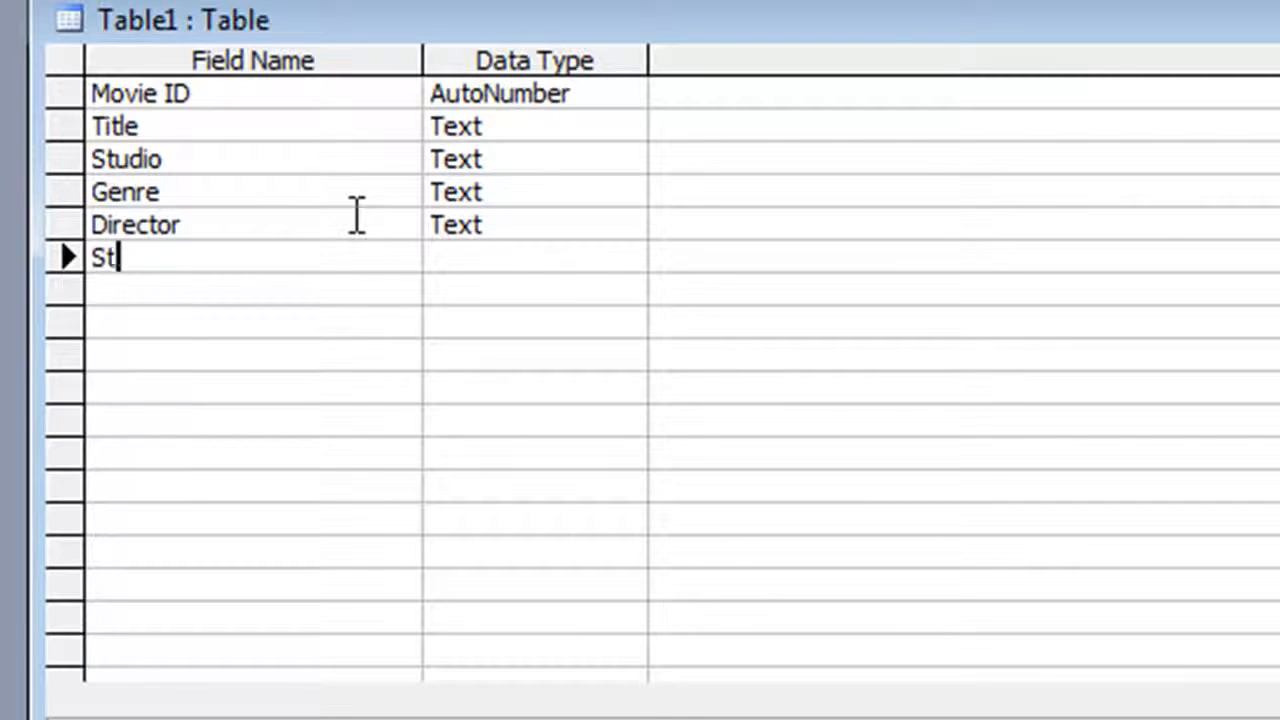
pyautogui.write('ar')
pyautogui.press('Tab')
pyautogui.press('Tab')
pyautogui.press('Tab')
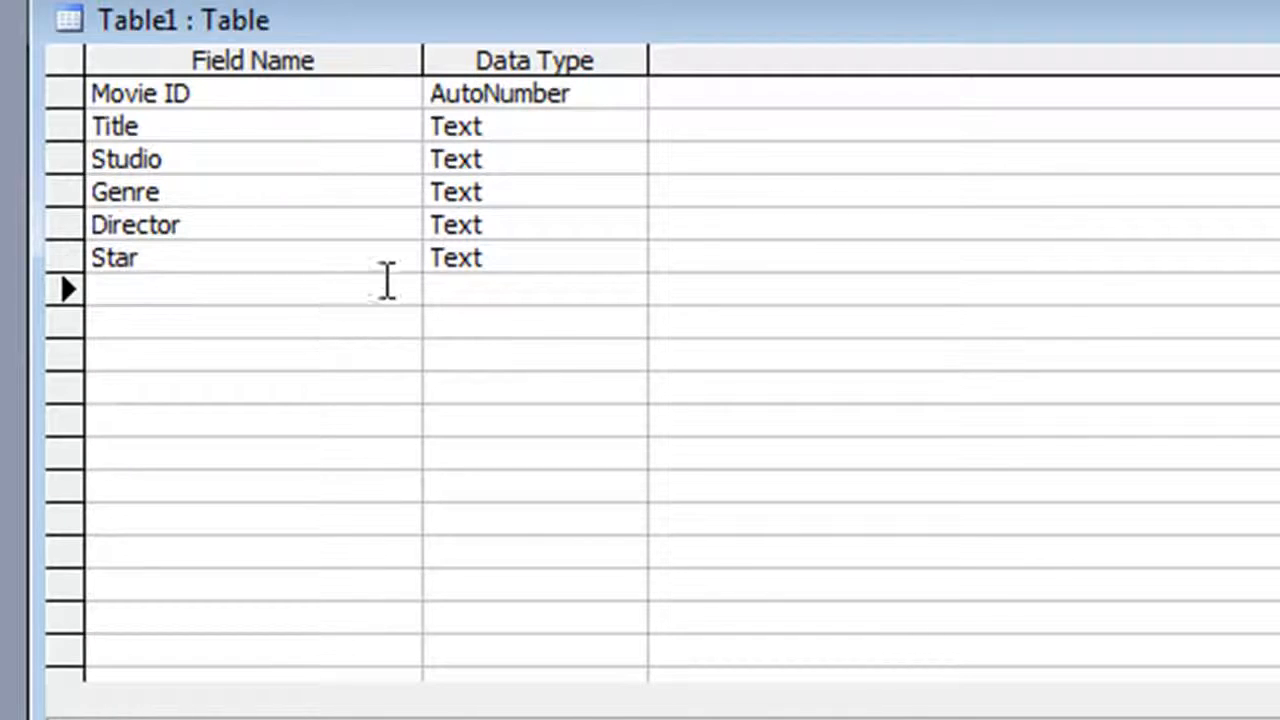
# Step: Add a Rating field below Star and start its Lookup Wizard, choosing to enter the lookup values manually
pyautogui.write('Rating')
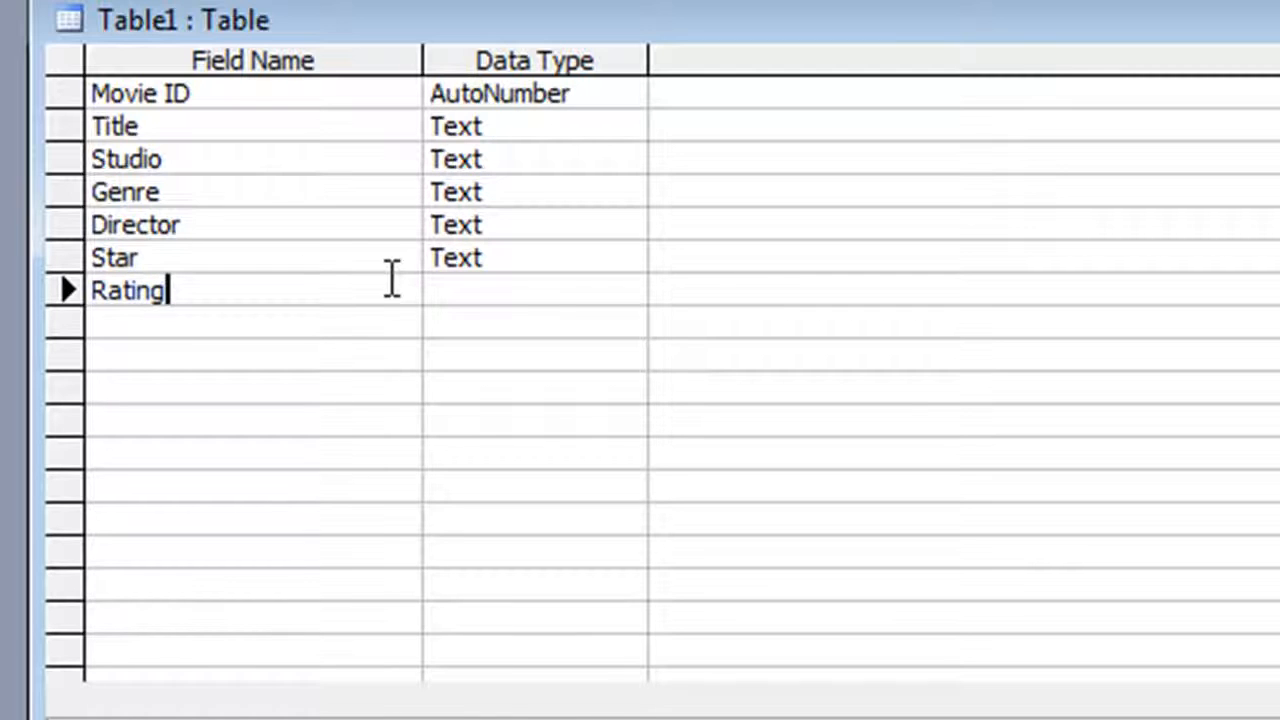
pyautogui.press('Tab')
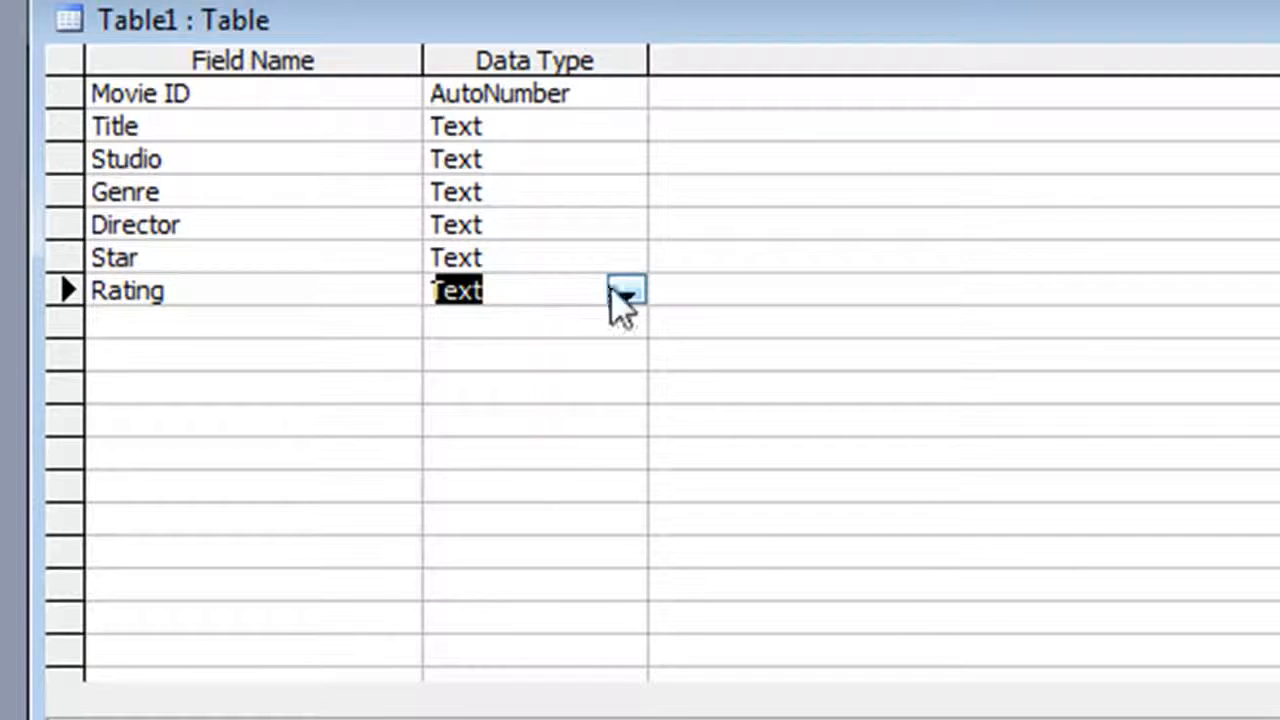
pyautogui.click(636, 290)
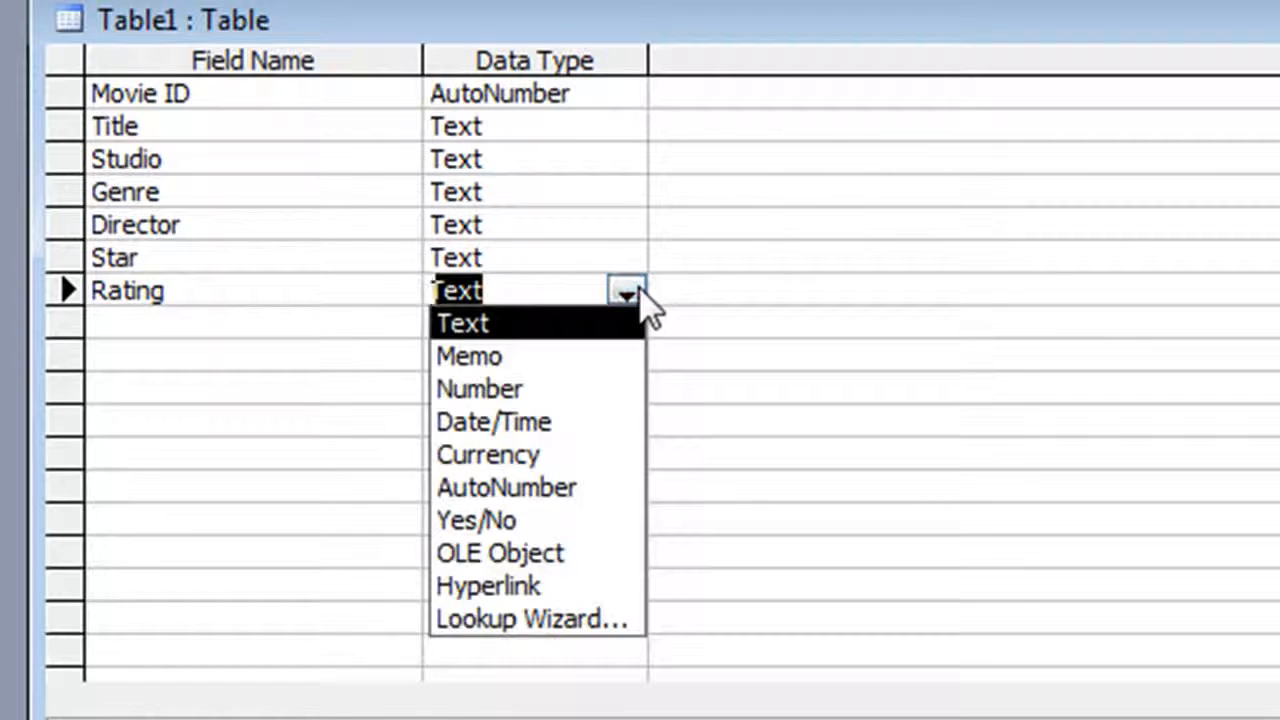
pyautogui.click(535, 620)
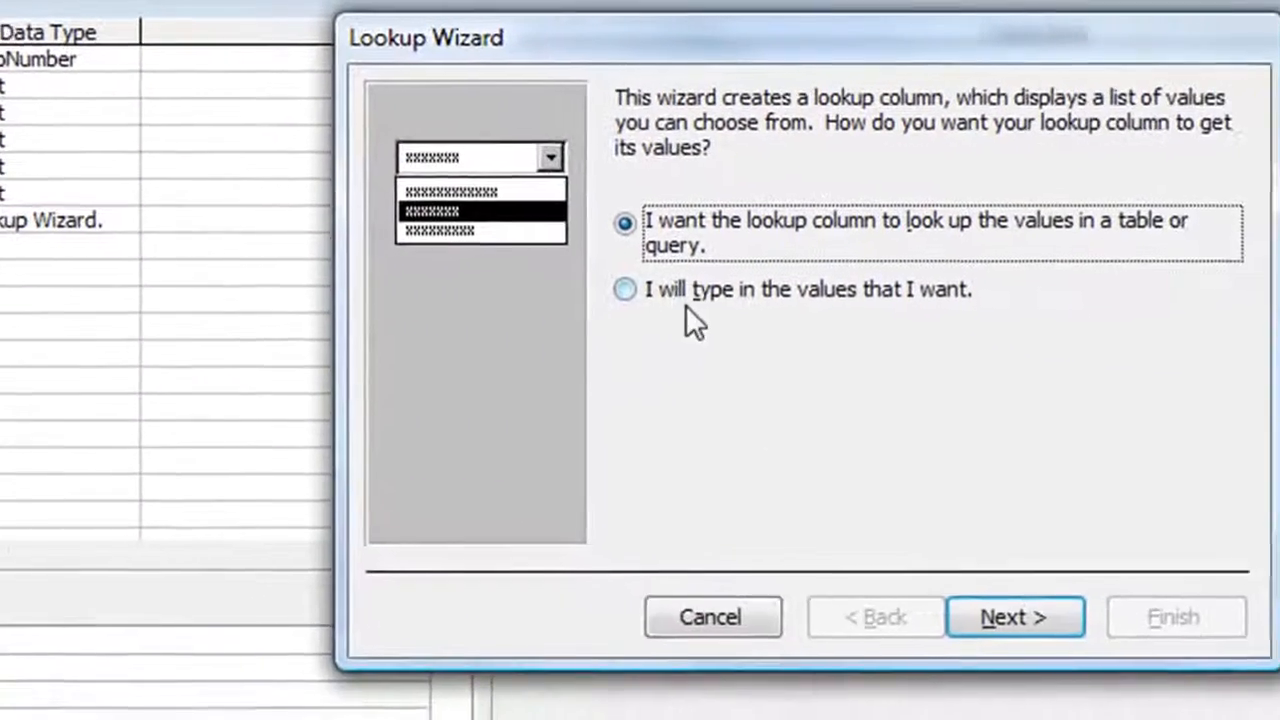
pyautogui.click(1262, 374)
pyautogui.click(923, 603)
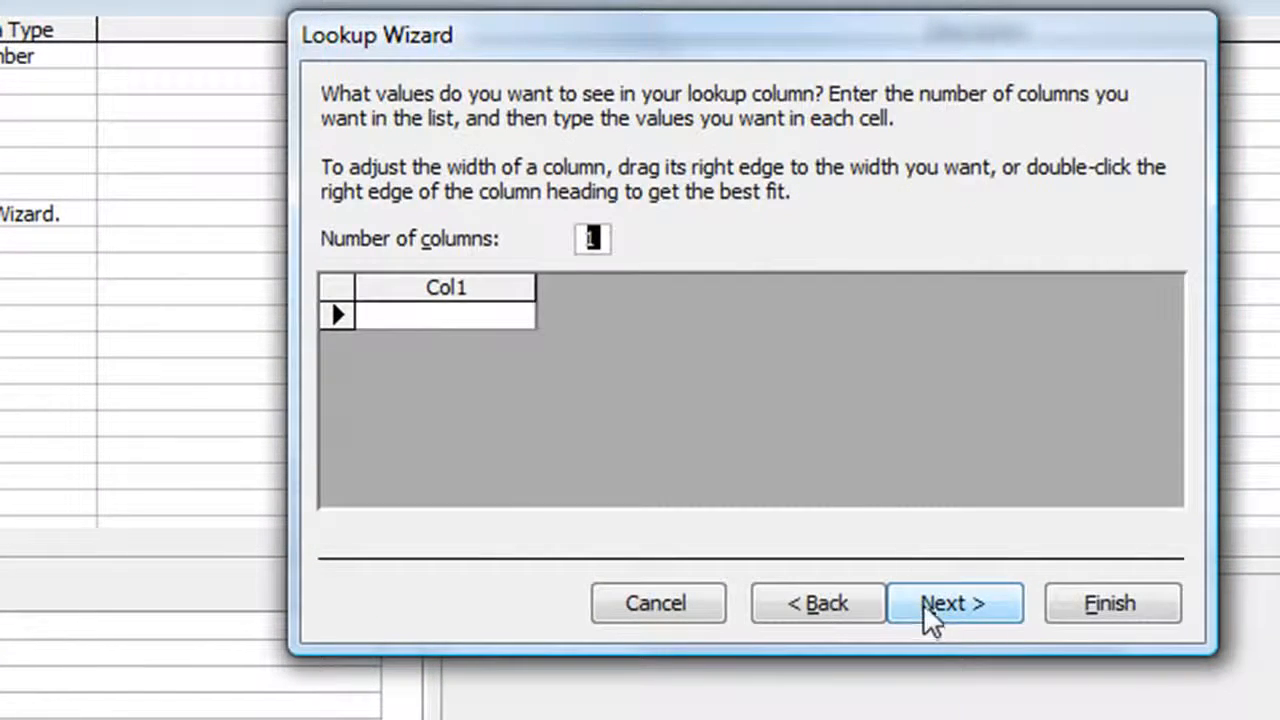
# Step: Fill the Rating lookup column with the values U, PG, 12, 15 and 18
pyautogui.click(490, 316)
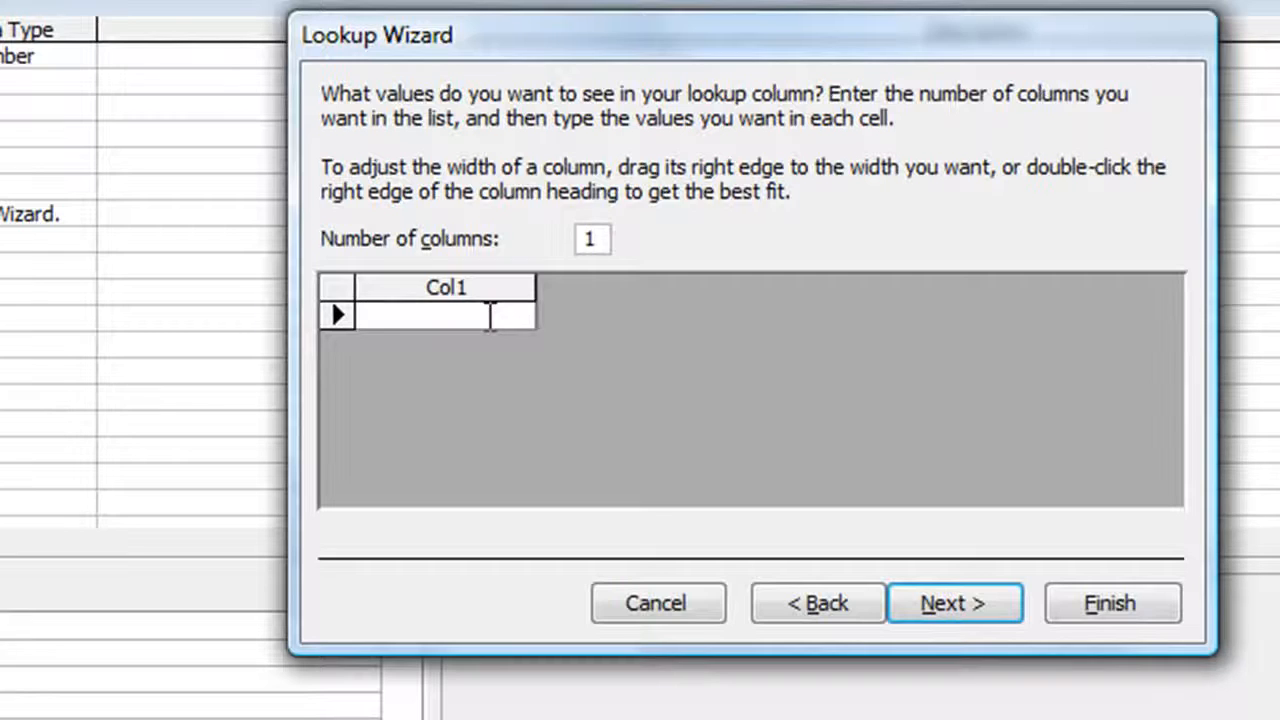
pyautogui.write('U')
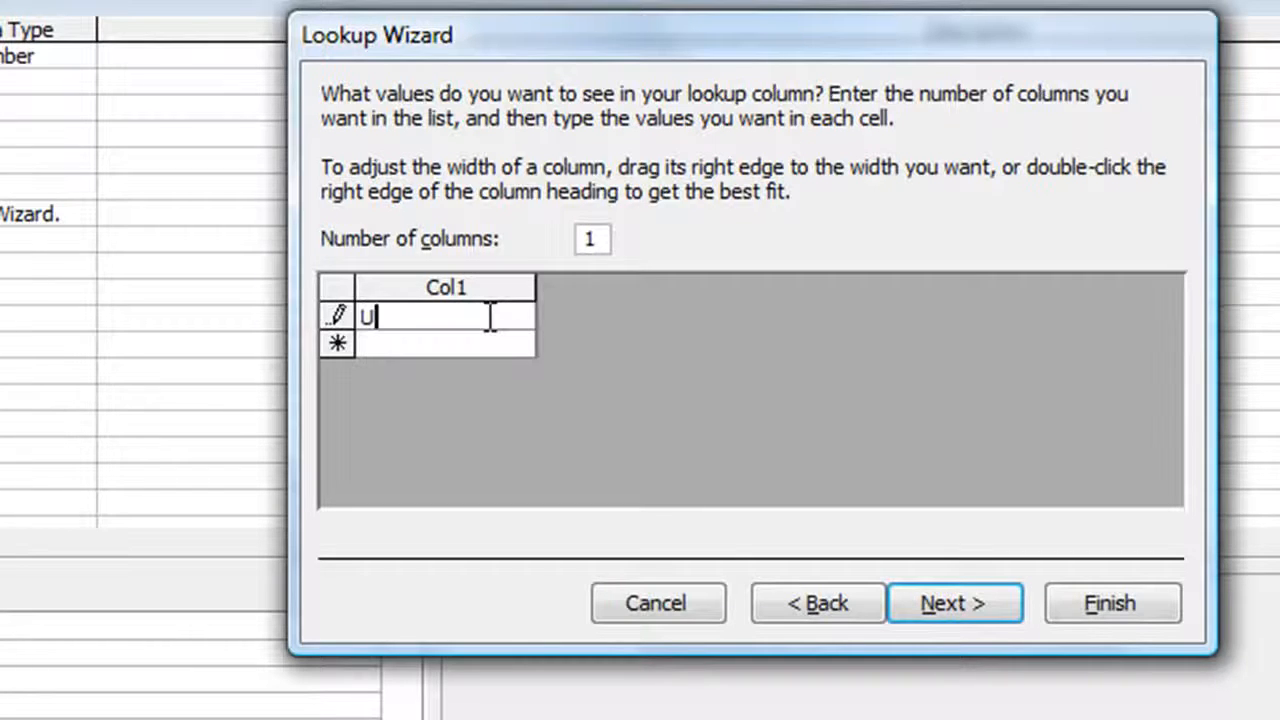
pyautogui.press('Return')
pyautogui.write('PG')
pyautogui.press('Return')
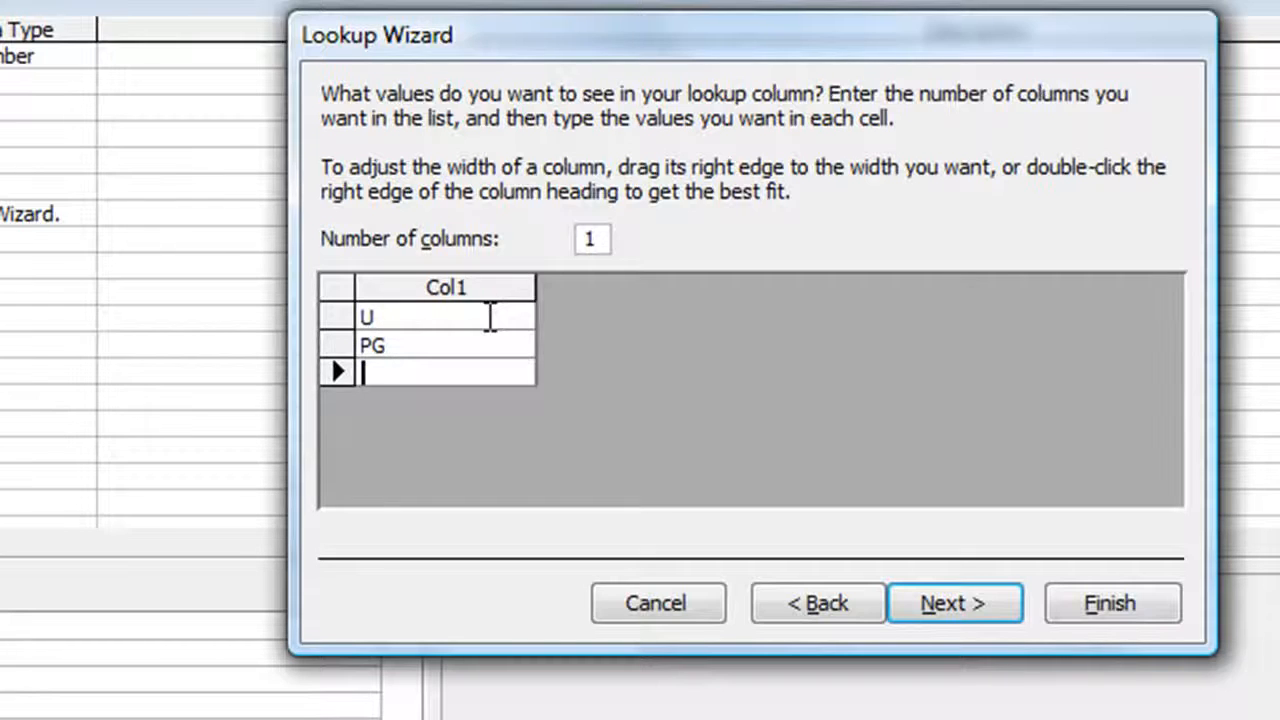
pyautogui.write('12')
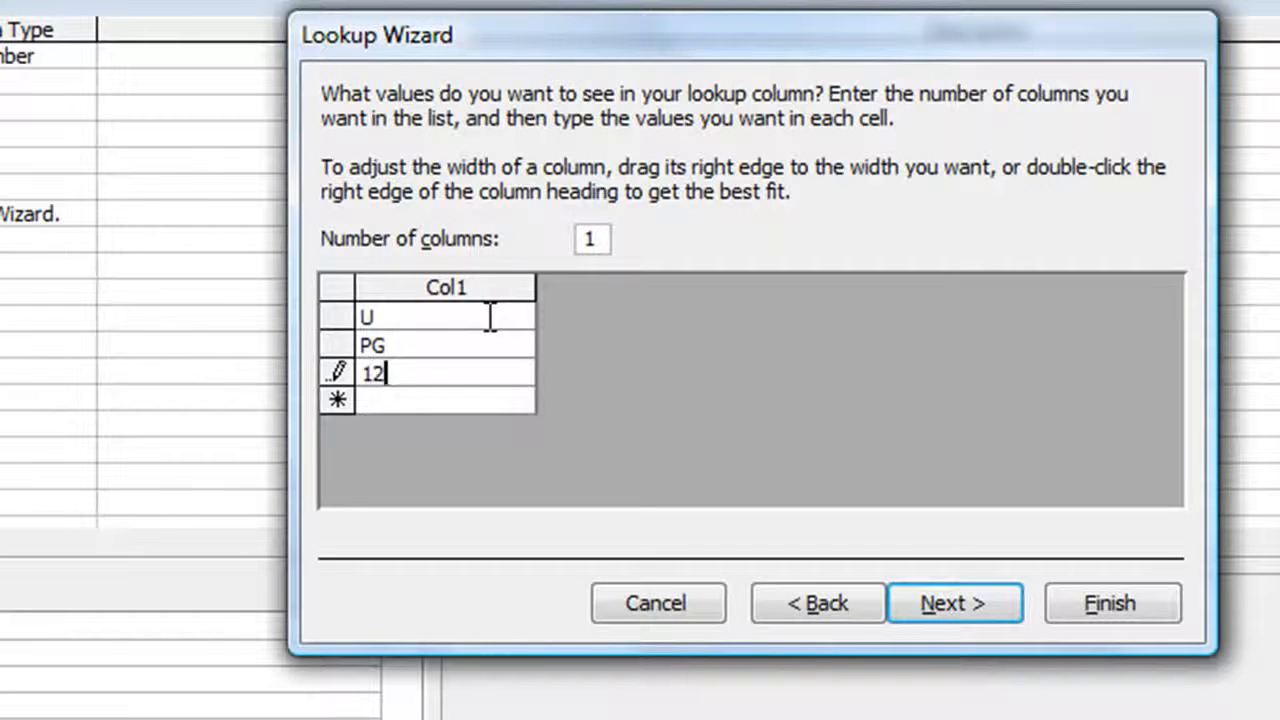
pyautogui.press('Return')
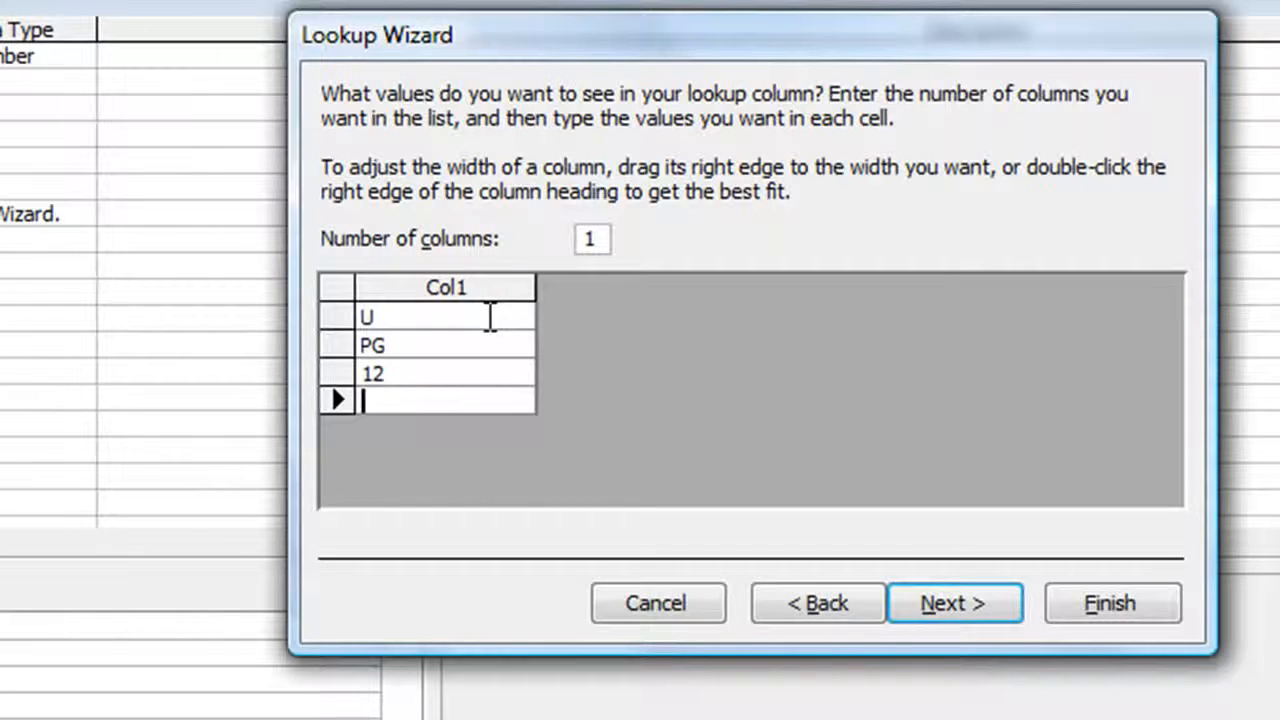
pyautogui.write('15')
pyautogui.press('Return')
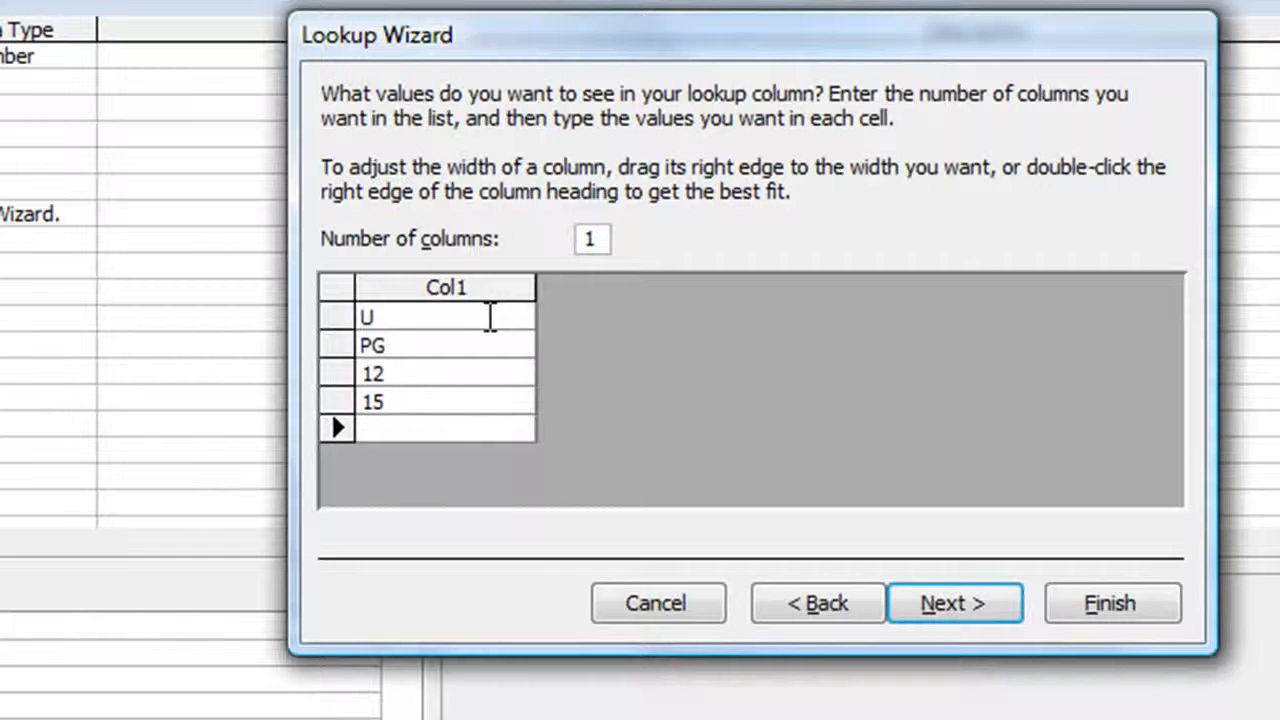
pyautogui.write('18')
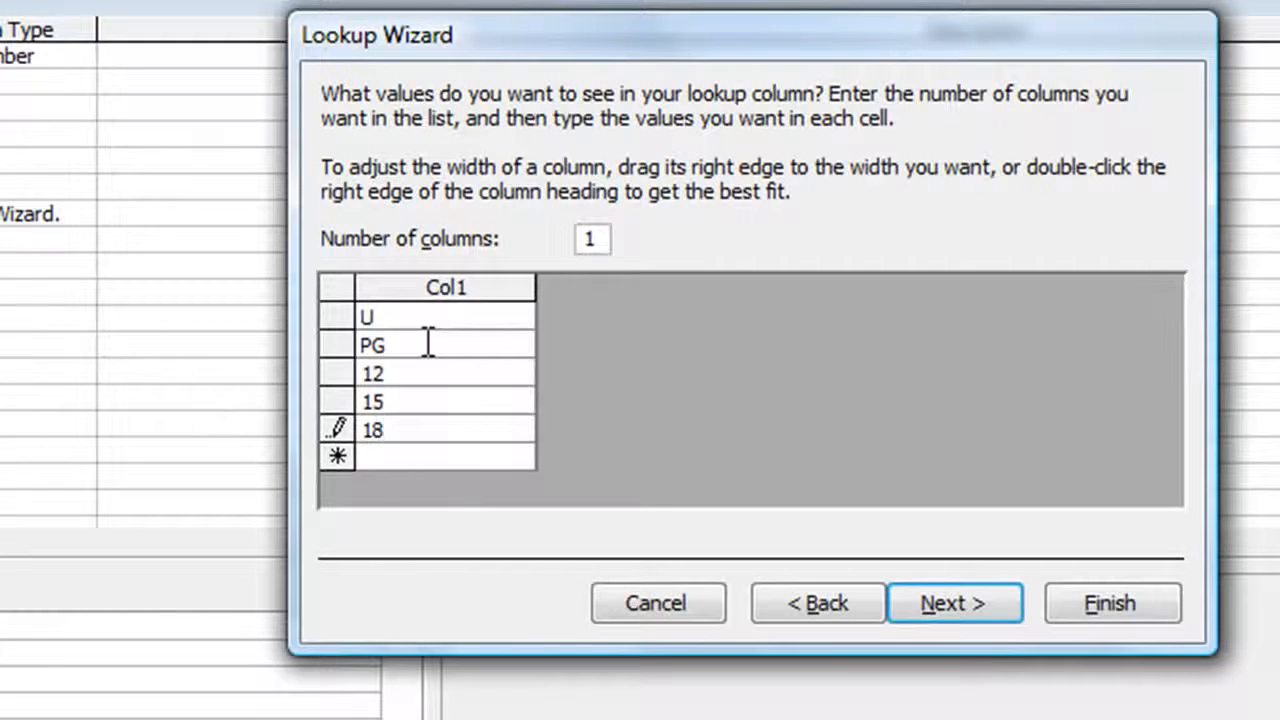
# Step: Change the 12 rating value to 12A and finish the wizard with Rating as the column label
pyautogui.click(432, 374)
pyautogui.write('A')
pyautogui.click(919, 588)
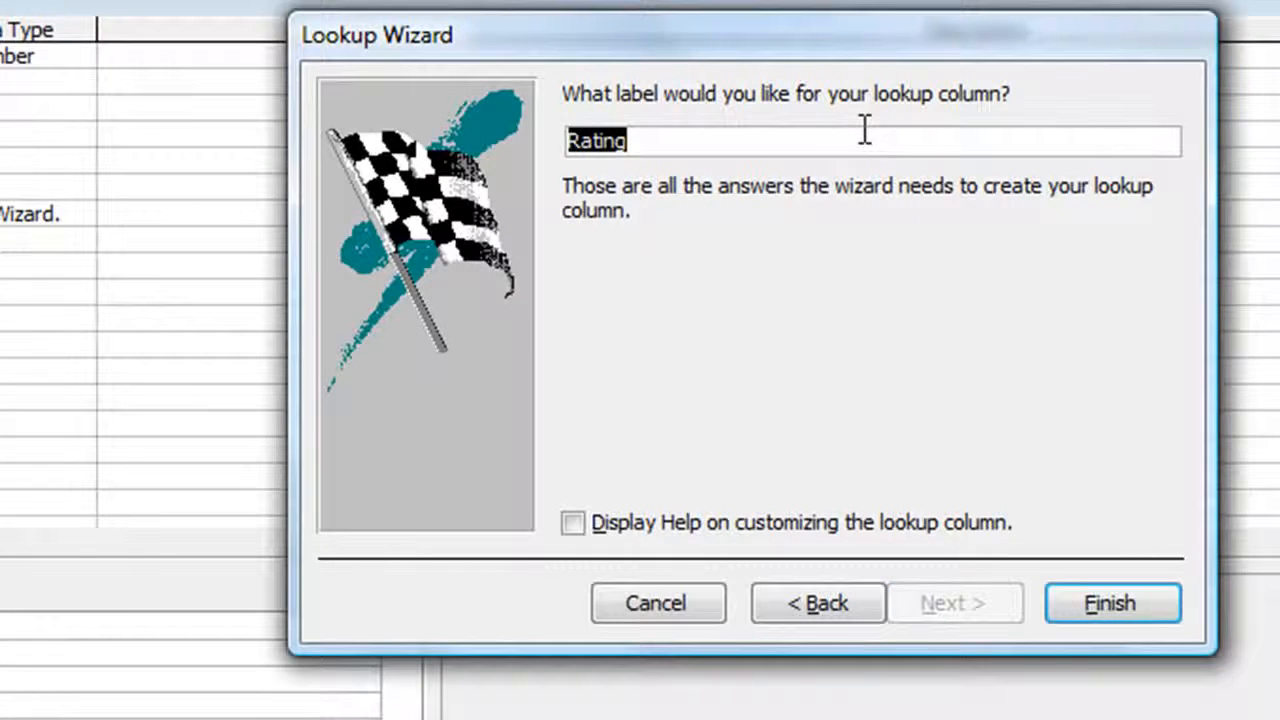
pyautogui.click(1068, 594)
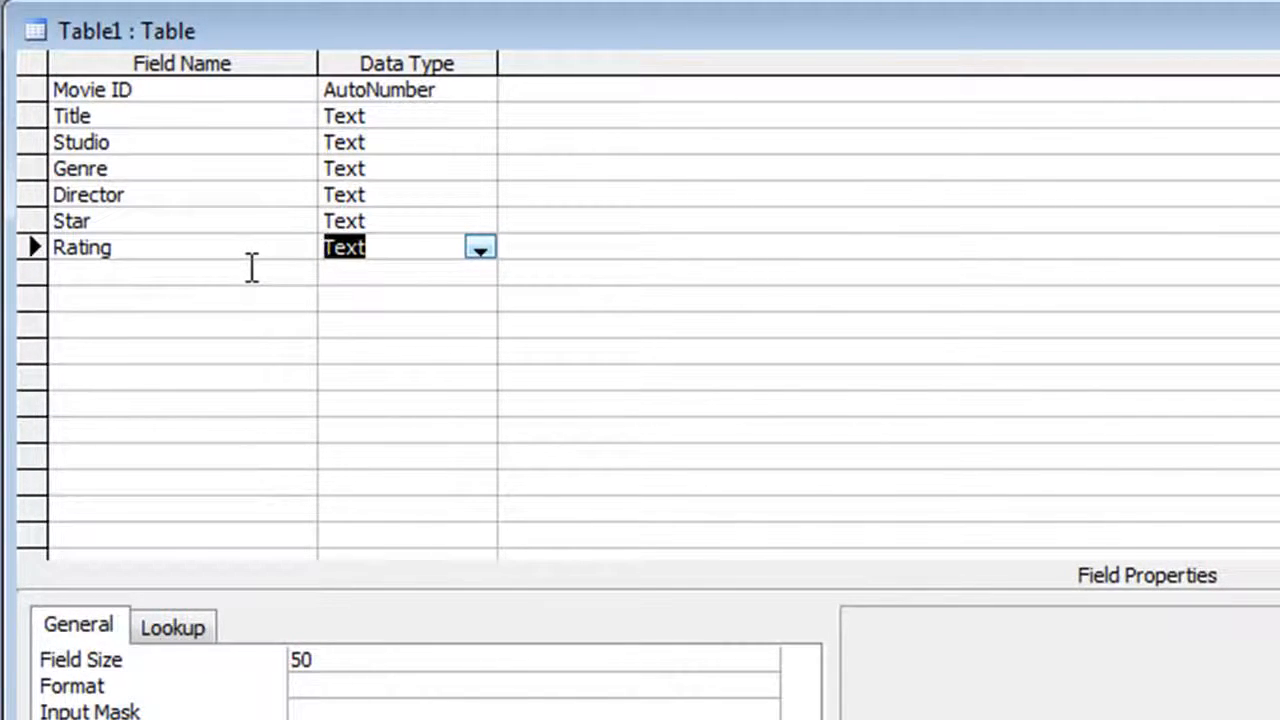
# Step: Set the Rating field's Required property to Yes and its Allow Zero Length property to No
pyautogui.click(252, 268)
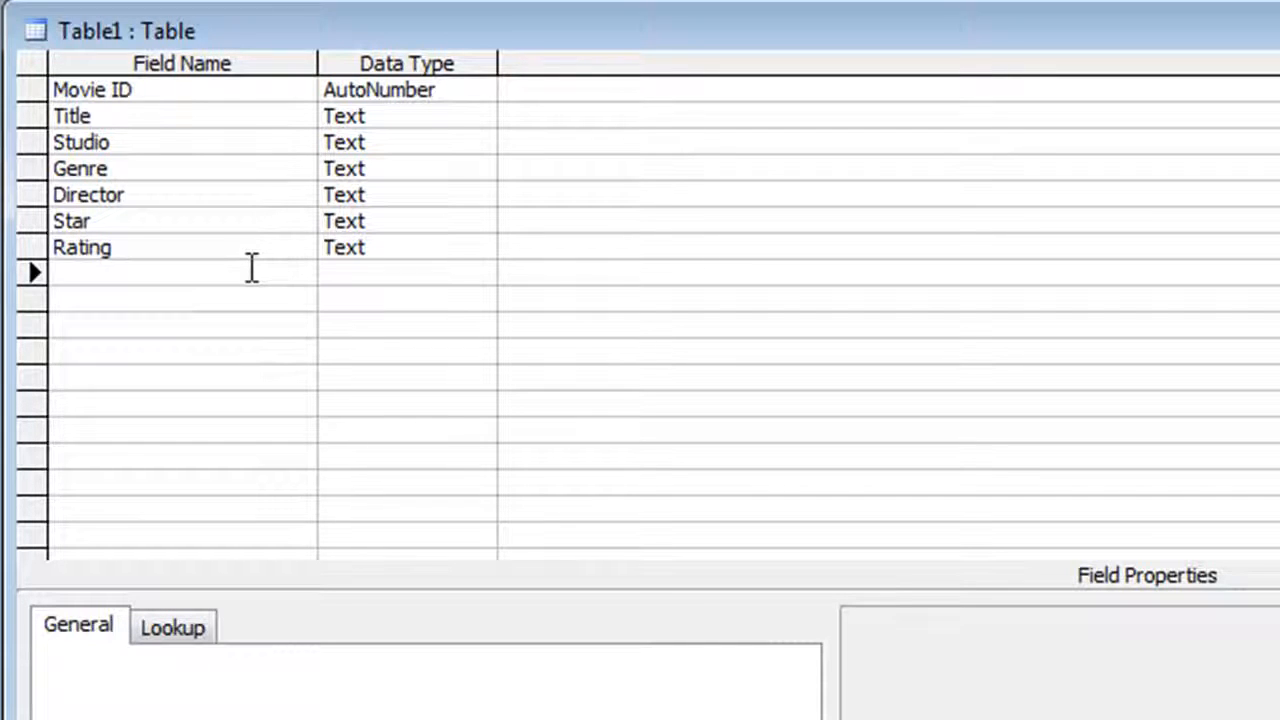
pyautogui.click(262, 246)
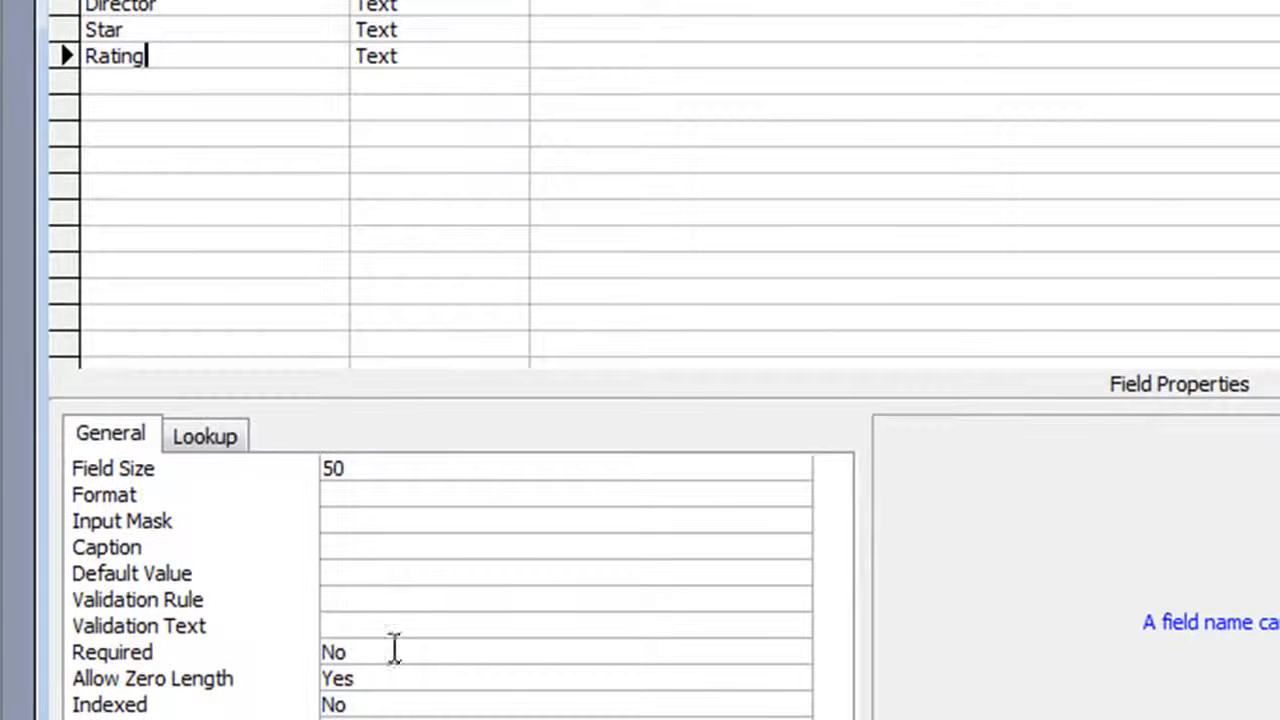
pyautogui.click(395, 650)
pyautogui.click(800, 655)
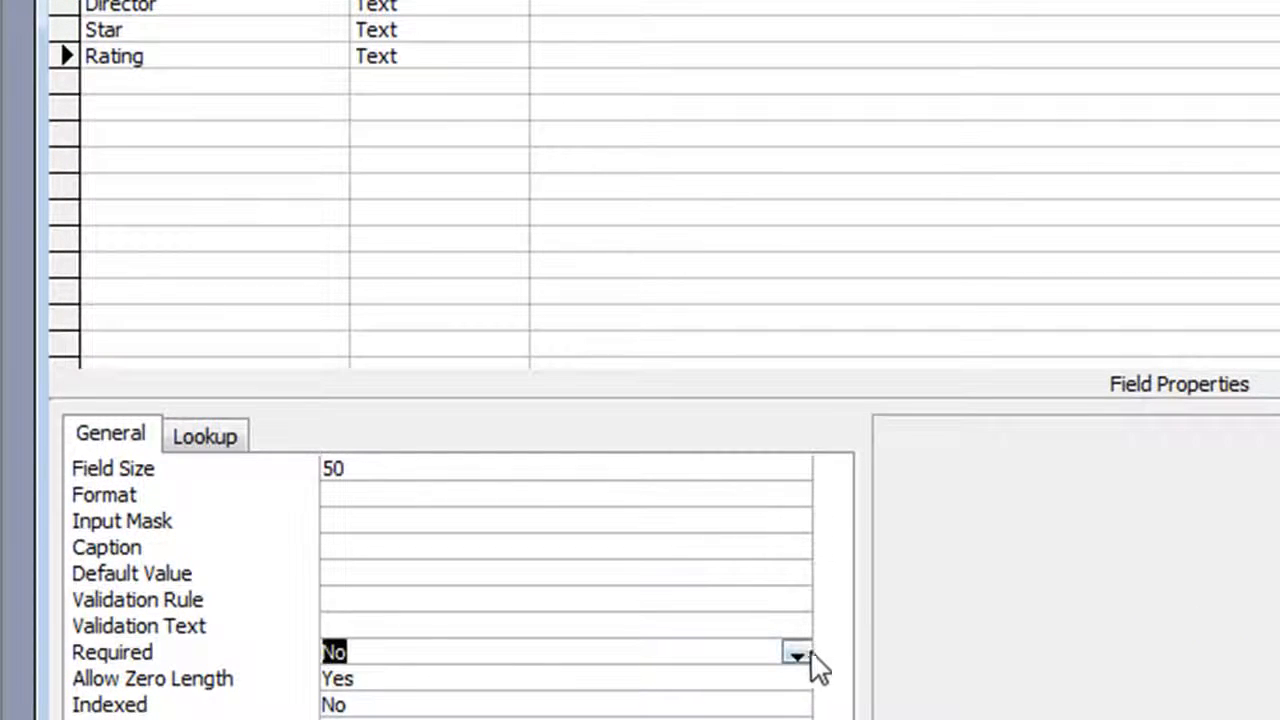
pyautogui.click(690, 678)
pyautogui.click(495, 676)
pyautogui.moveTo(495, 676); pyautogui.dragTo(268, 660)
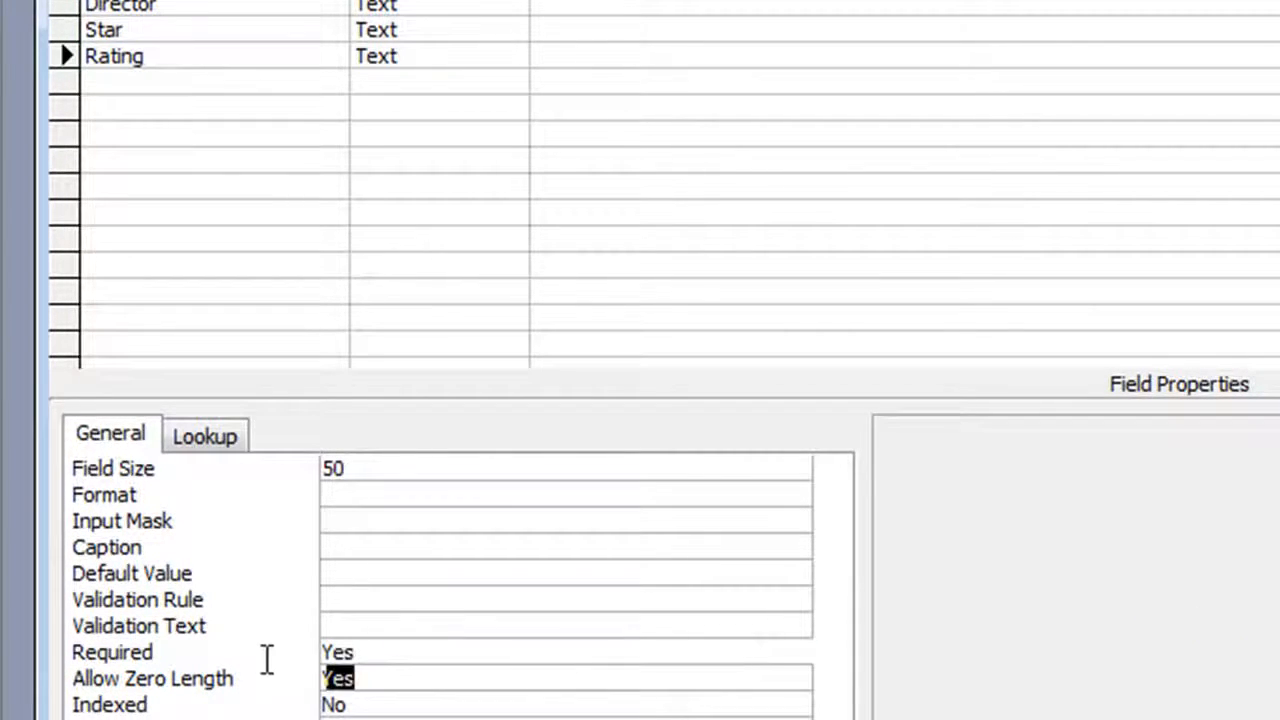
pyautogui.write('no')
pyautogui.press('Return')
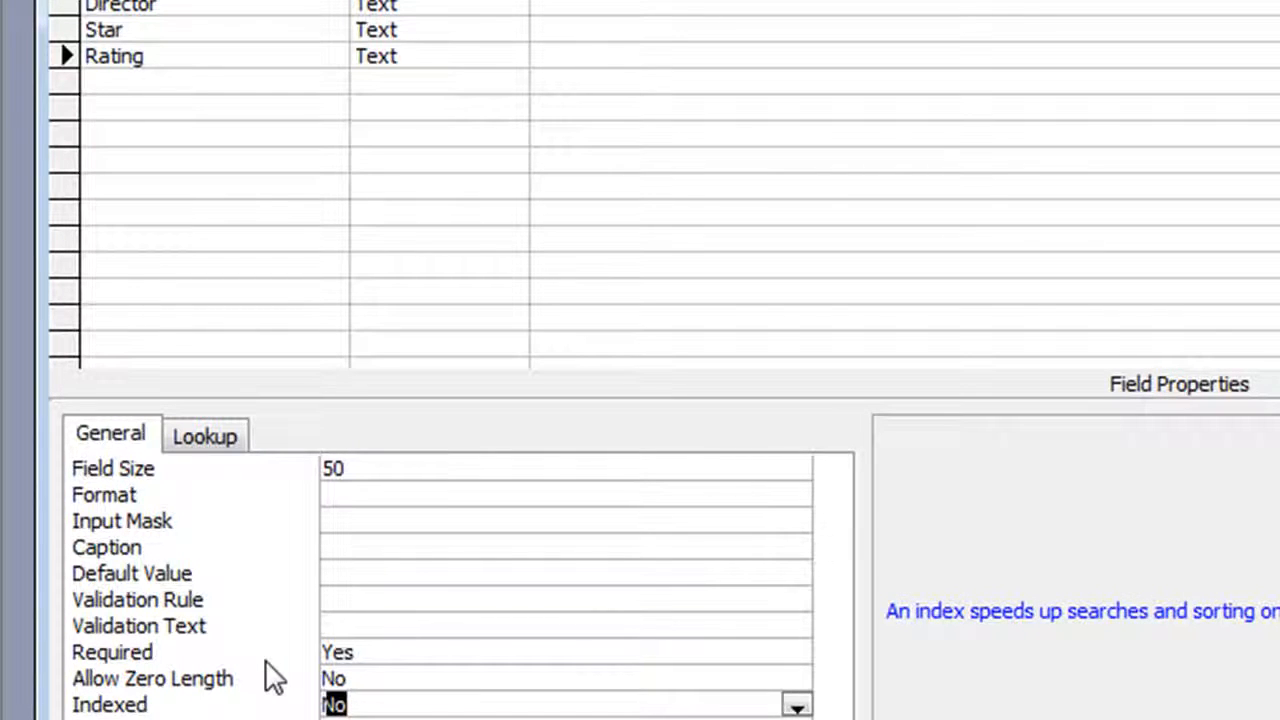
# Step: Add a Text field named Year below Rating, with Field Size 4 and Required set to Yes
pyautogui.click(306, 81)
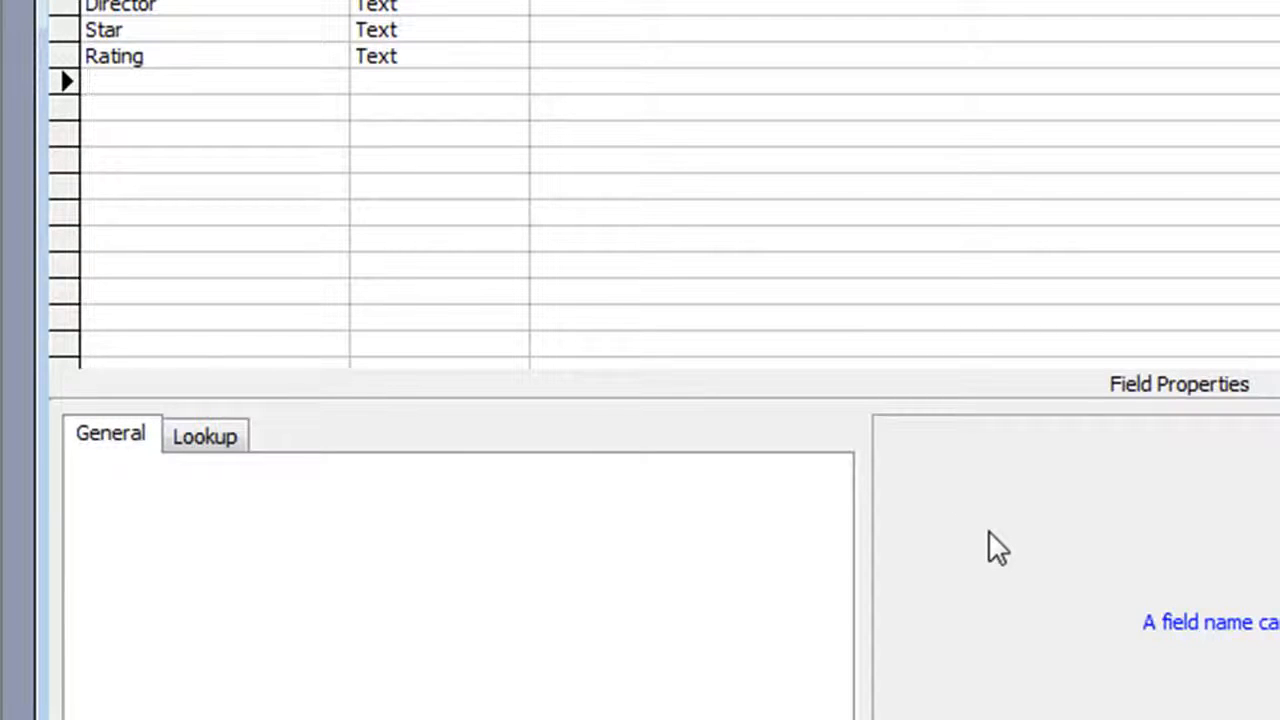
pyautogui.write('Year')
pyautogui.press('Tab')
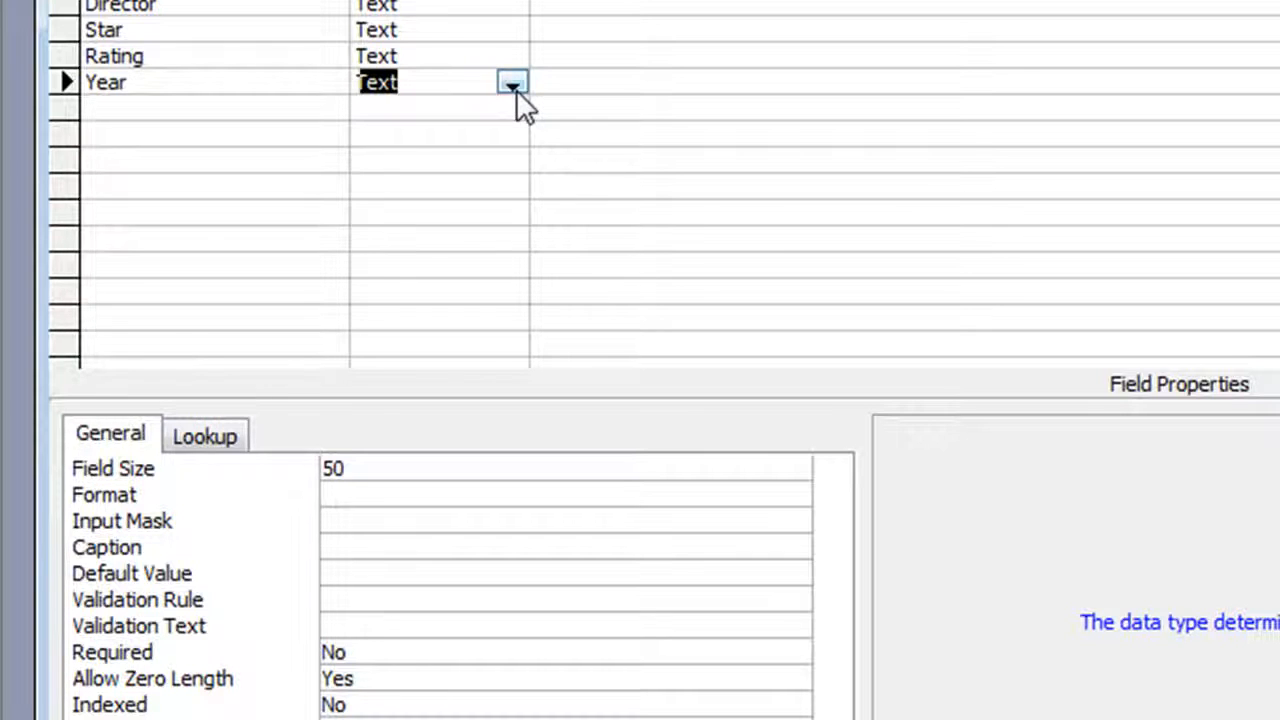
pyautogui.moveTo(383, 456); pyautogui.dragTo(293, 452)
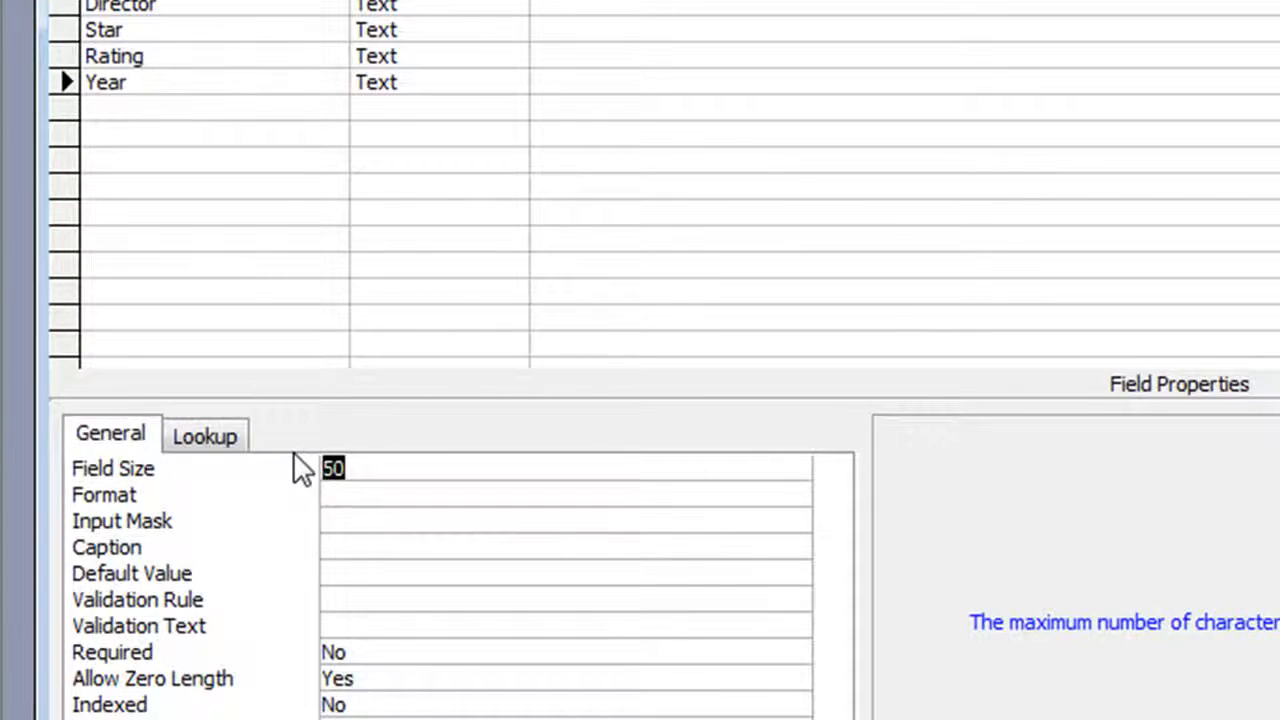
pyautogui.write('4')
pyautogui.click(411, 652)
pyautogui.click(788, 649)
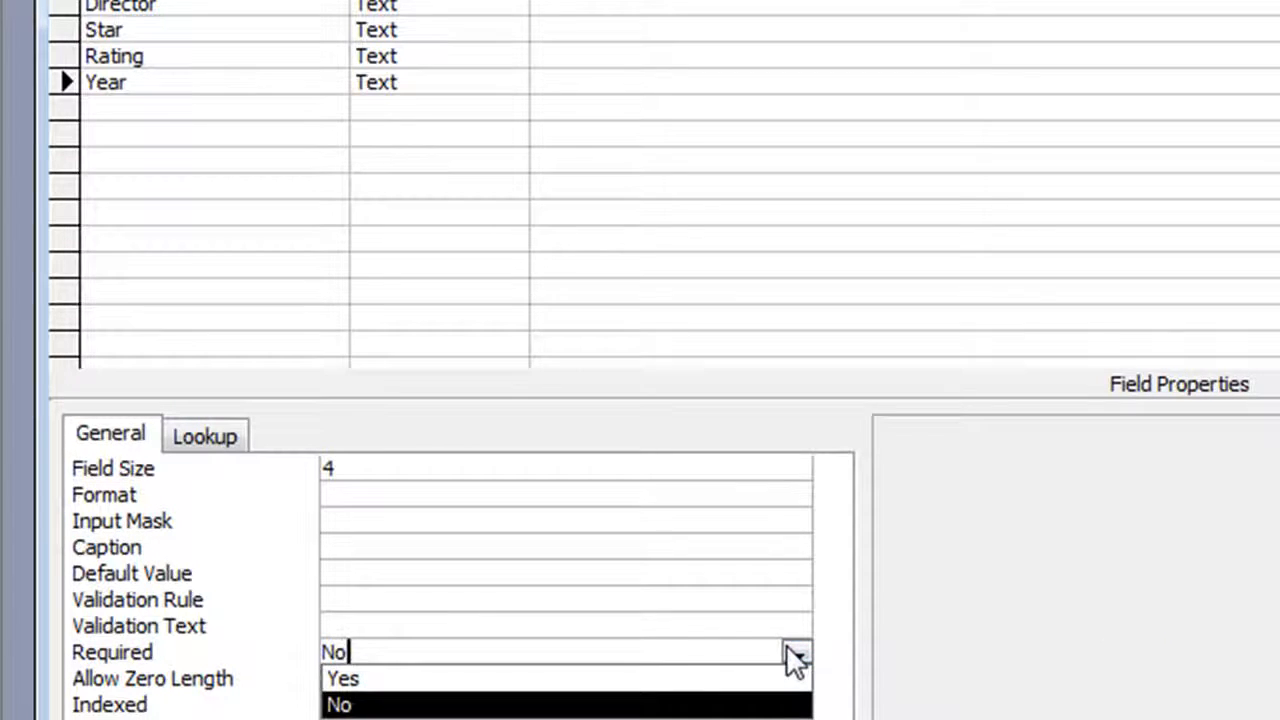
pyautogui.click(449, 678)
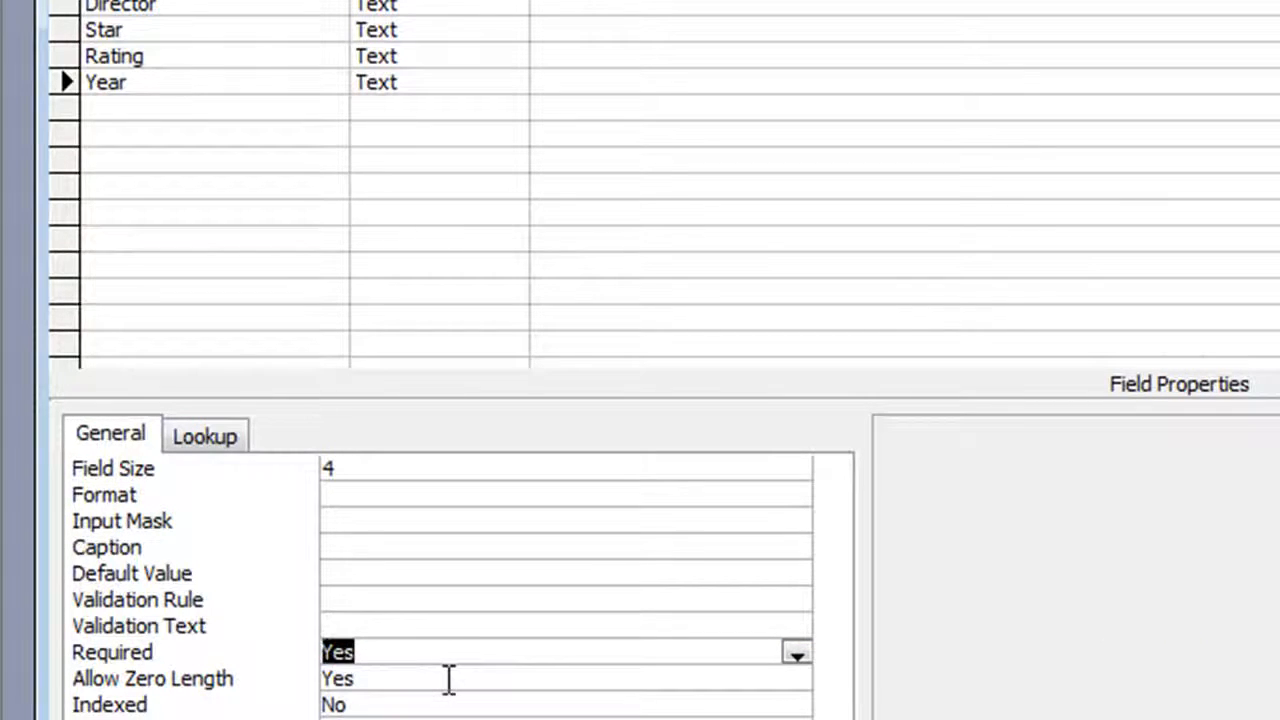
# Step: Set the Year field's Allow Zero Length property to No
pyautogui.press('Return')
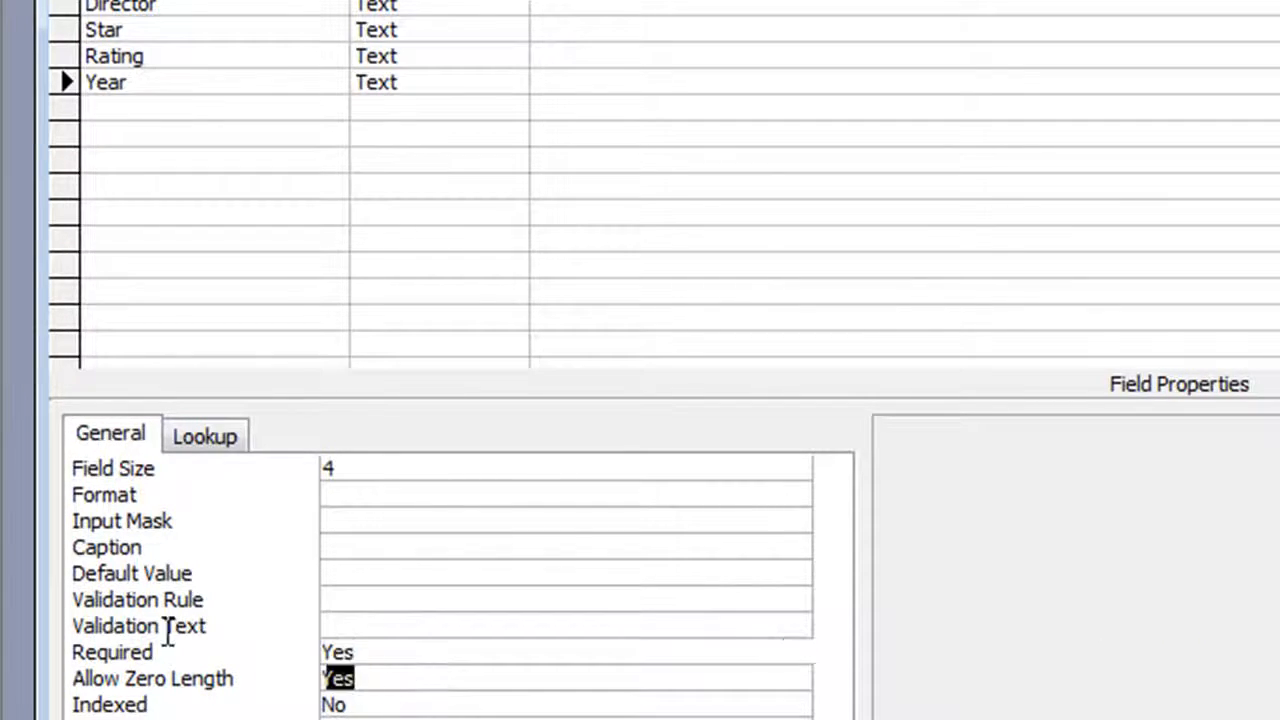
pyautogui.write('no')
pyautogui.press('Return')
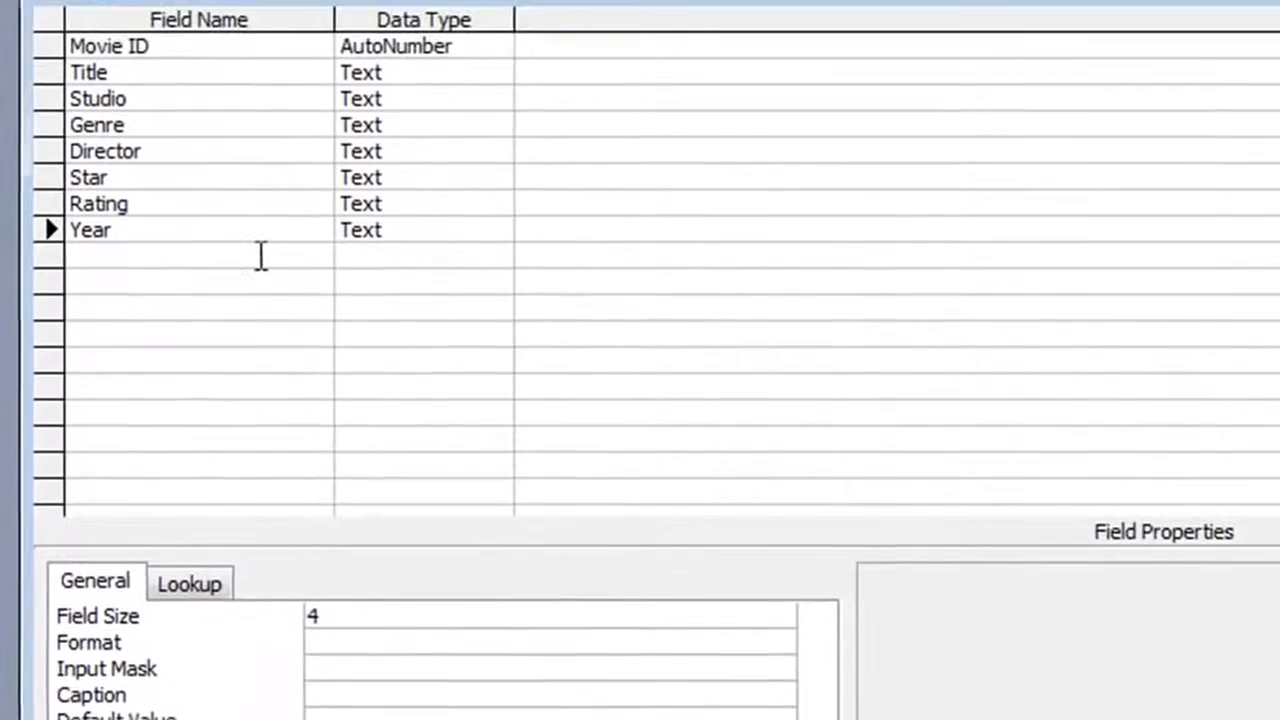
# Step: Add a Number field named Running Time below Year and clear its default value
pyautogui.click(280, 110)
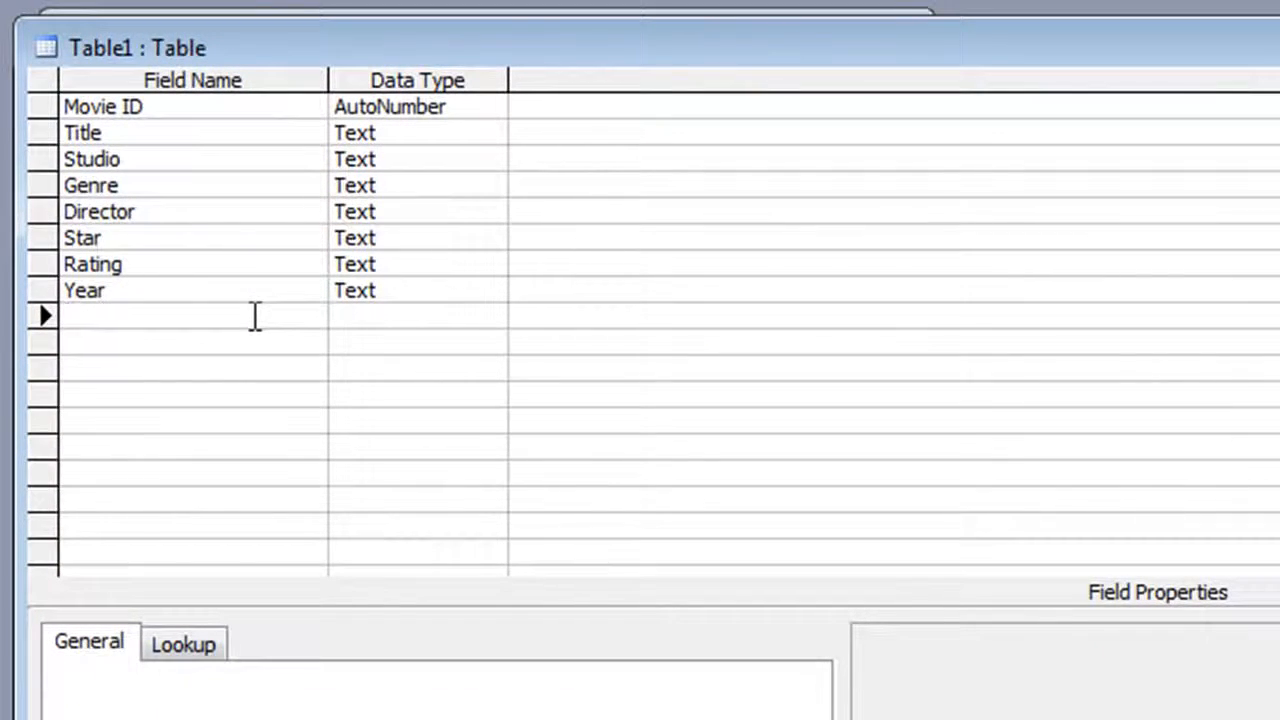
pyautogui.write('Run')
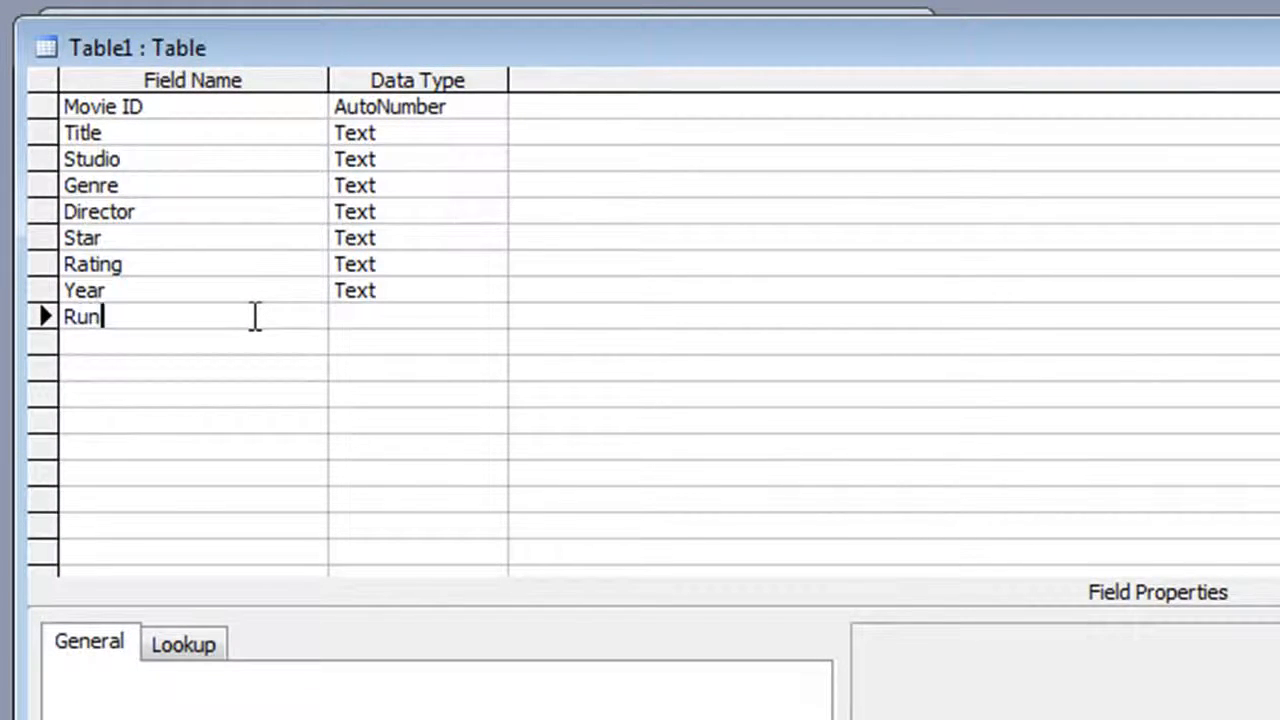
pyautogui.write('ning Time')
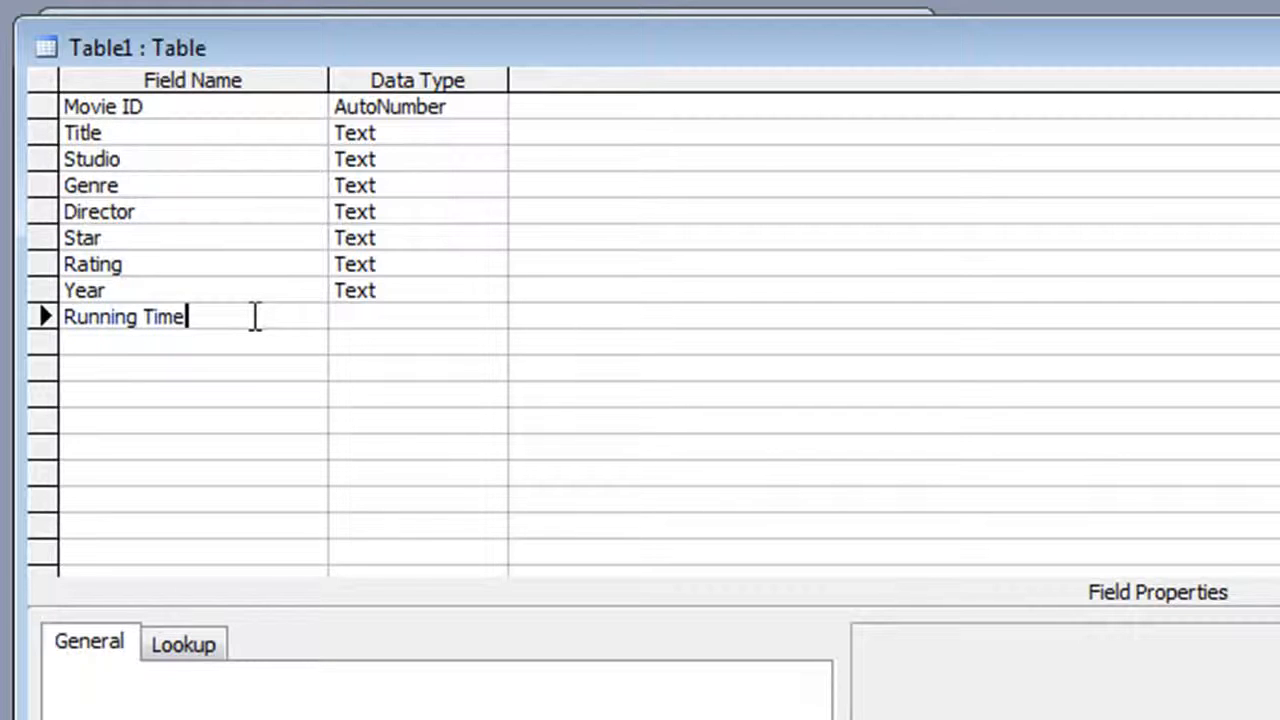
pyautogui.press('Tab')
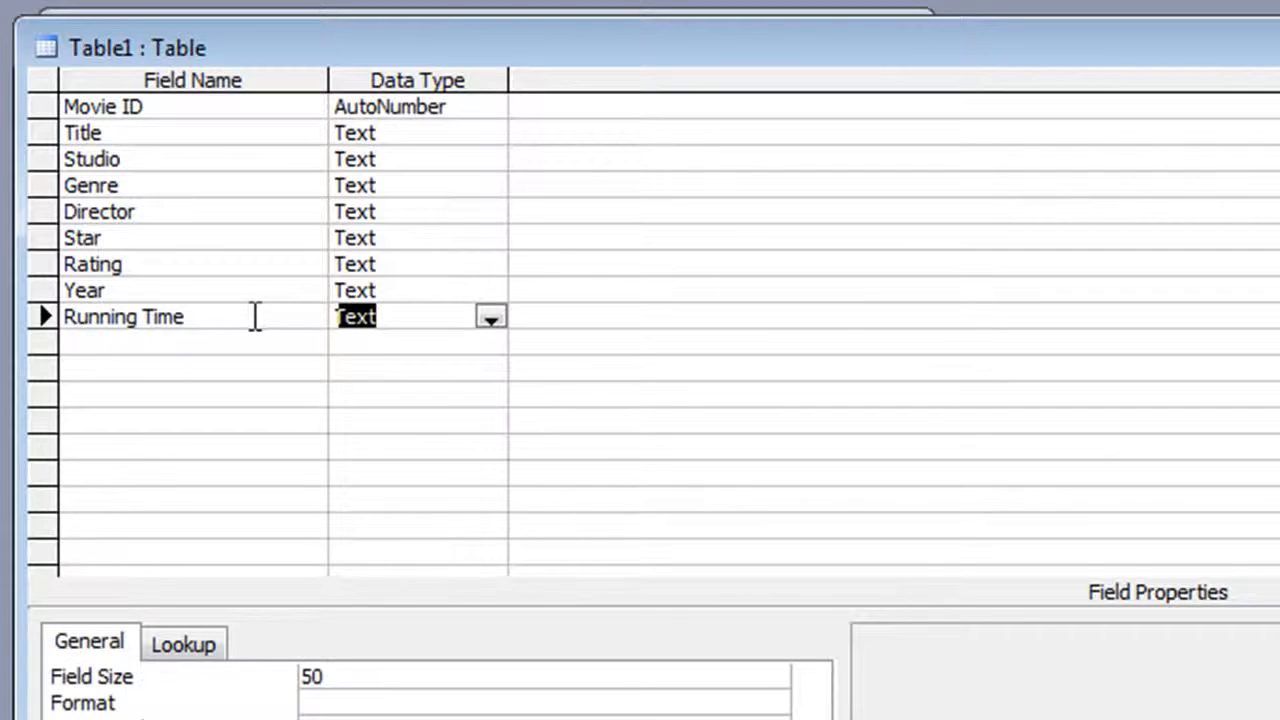
pyautogui.click(489, 319)
pyautogui.click(431, 392)
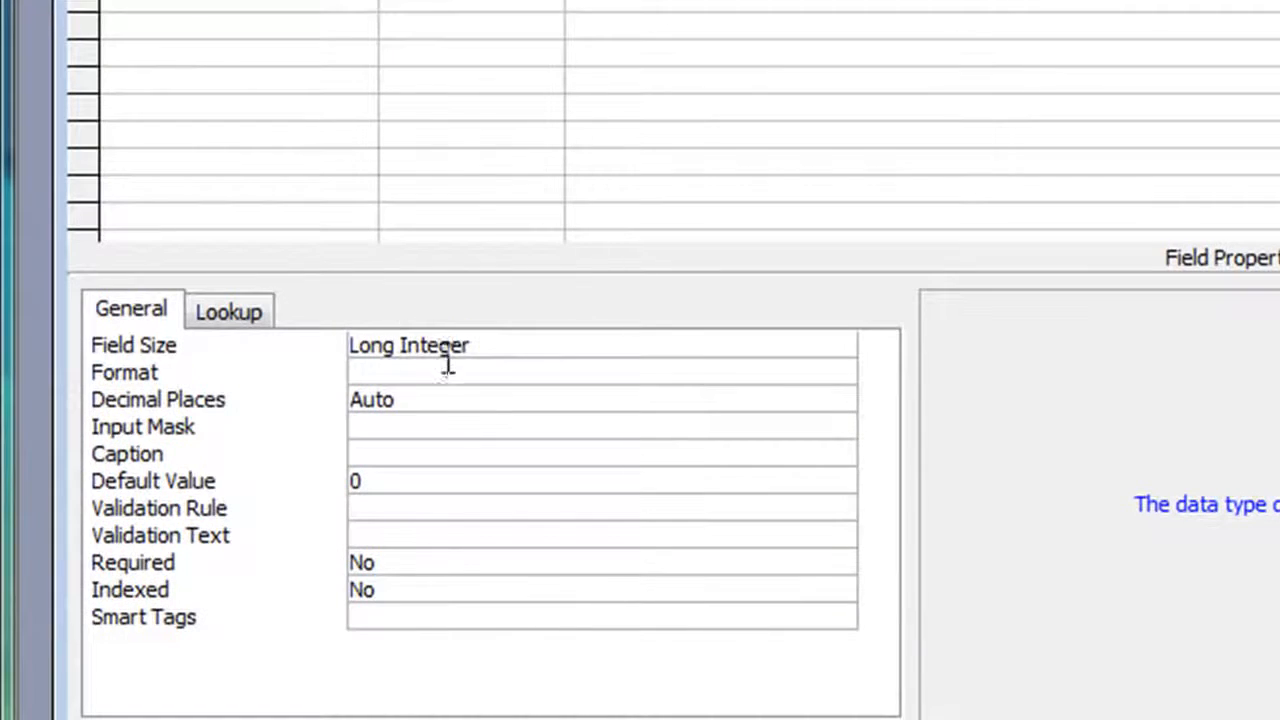
pyautogui.click(427, 475)
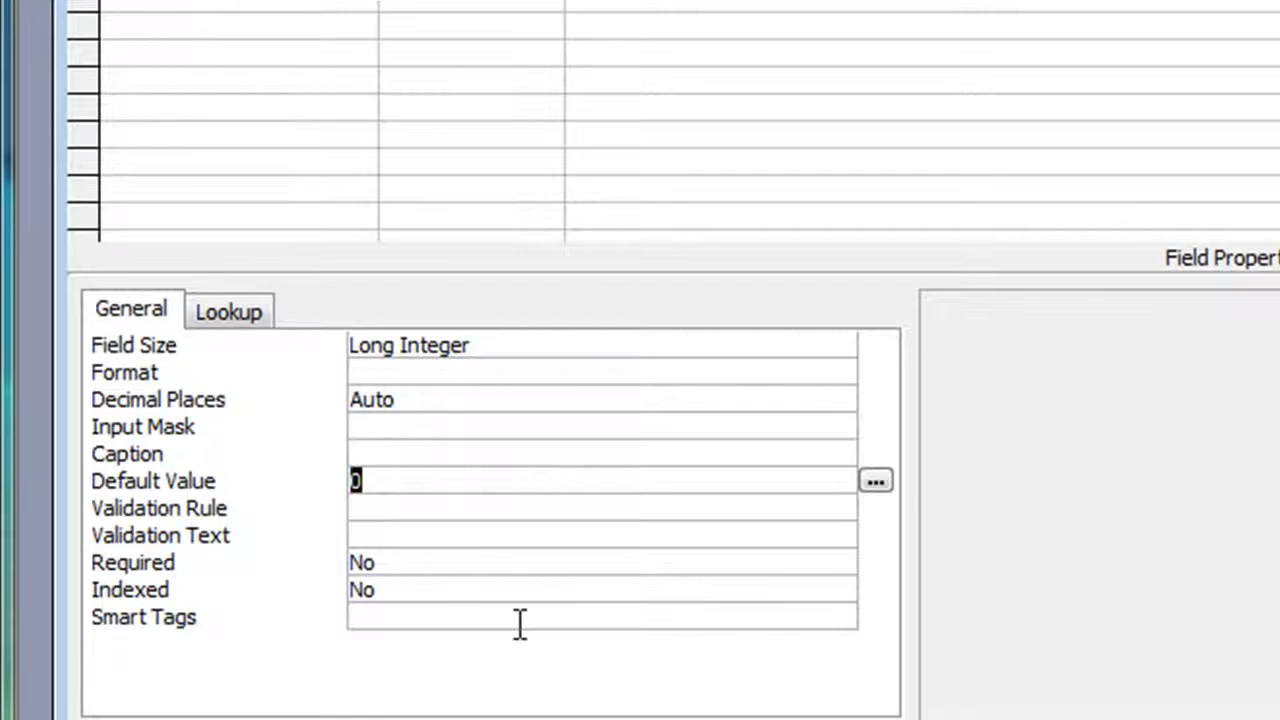
pyautogui.press('BackSpace')
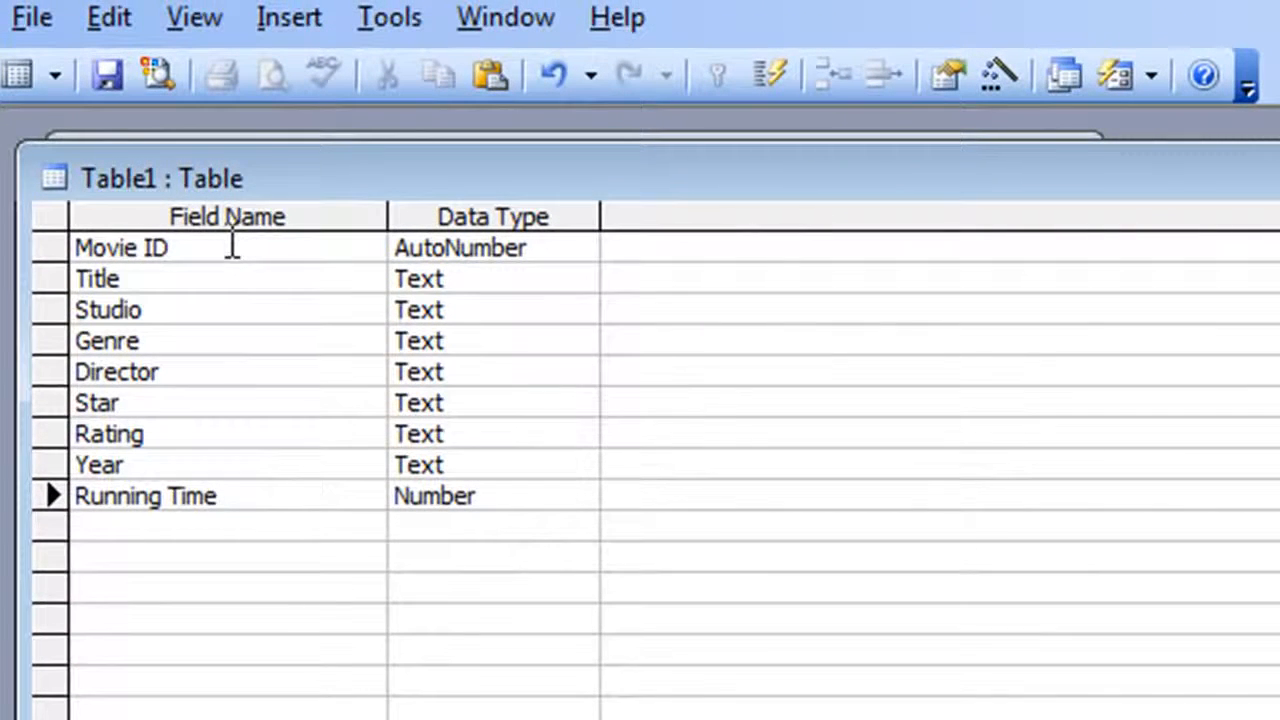
# Step: Make Movie ID the primary key and save the table as Movies
pyautogui.click(232, 246)
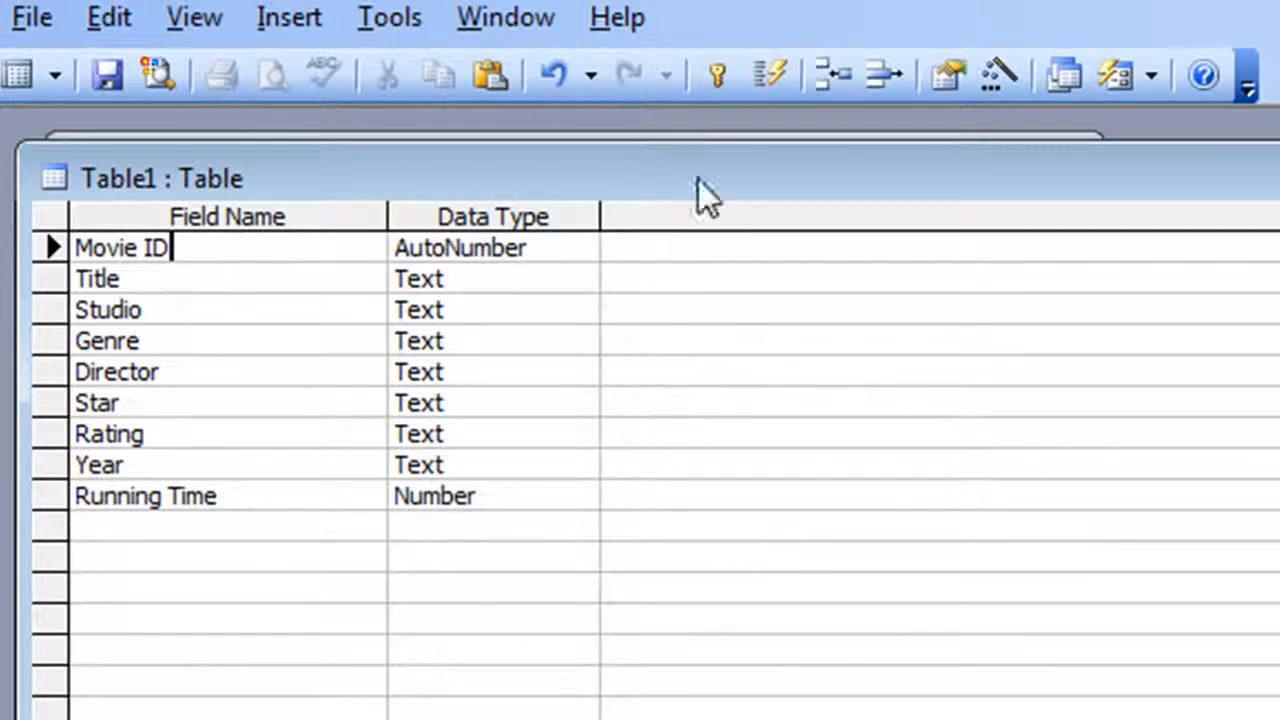
pyautogui.click(720, 88)
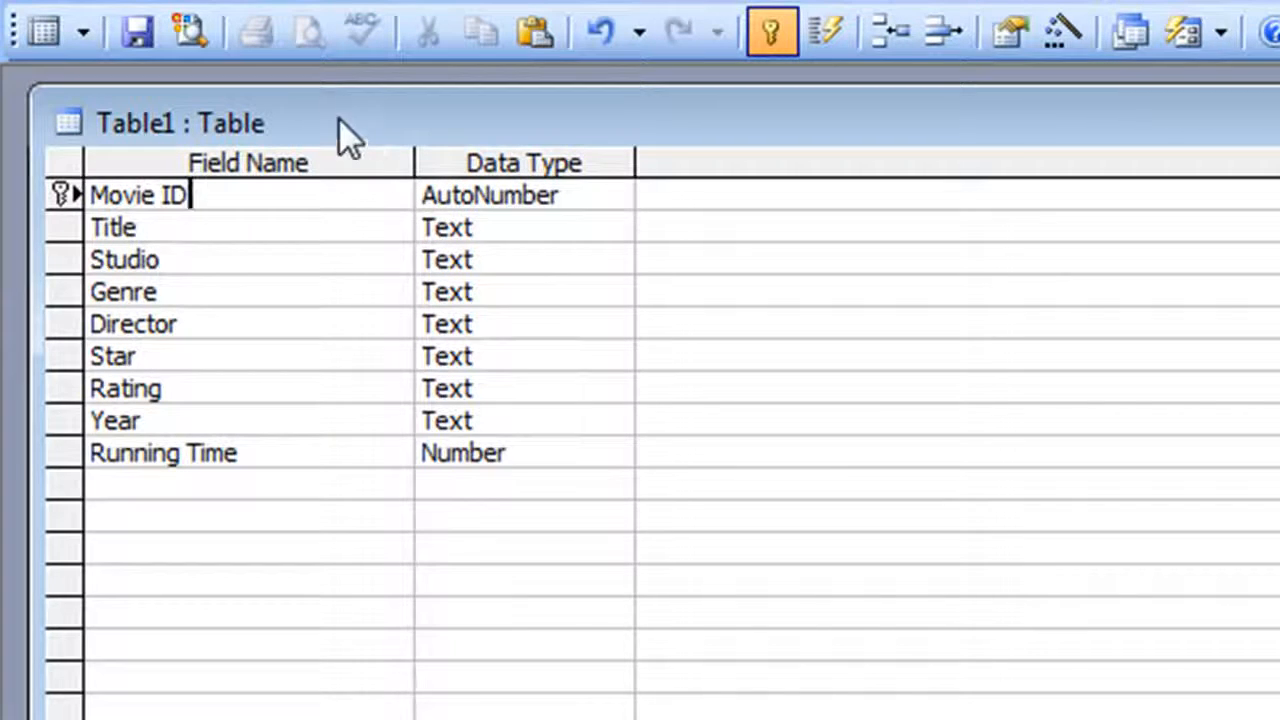
pyautogui.click(140, 32)
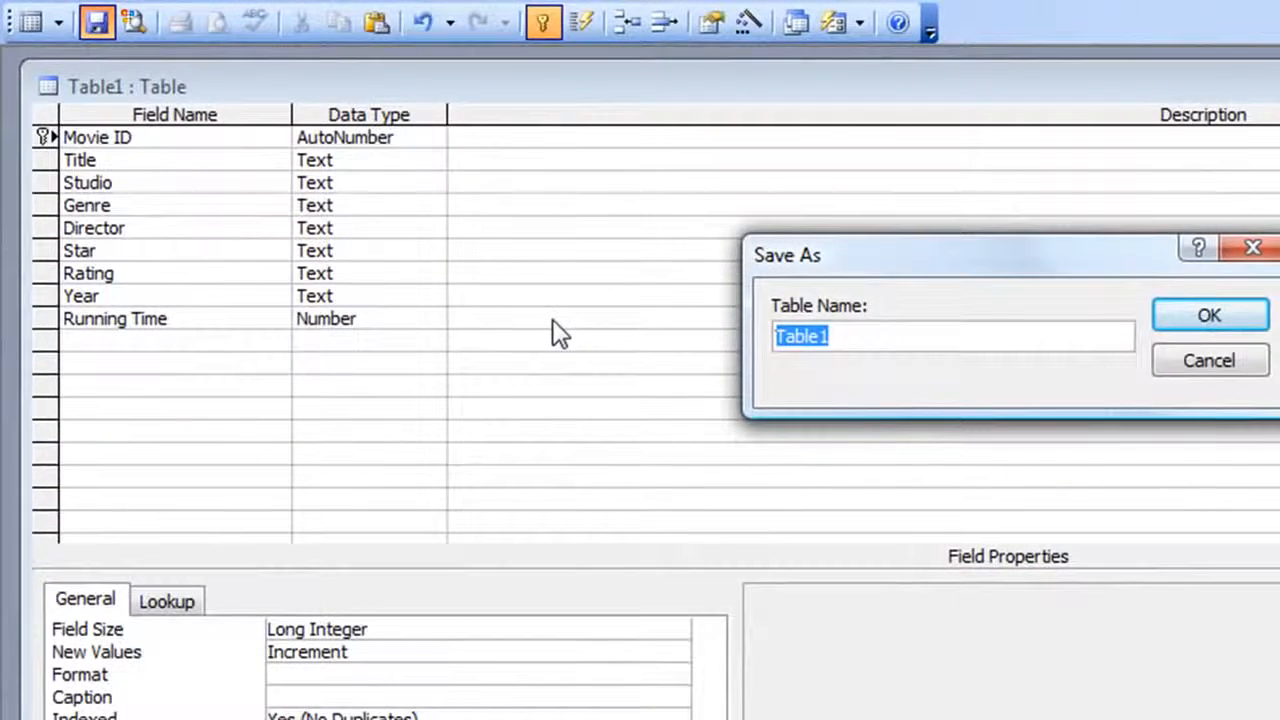
pyautogui.write('Movies')
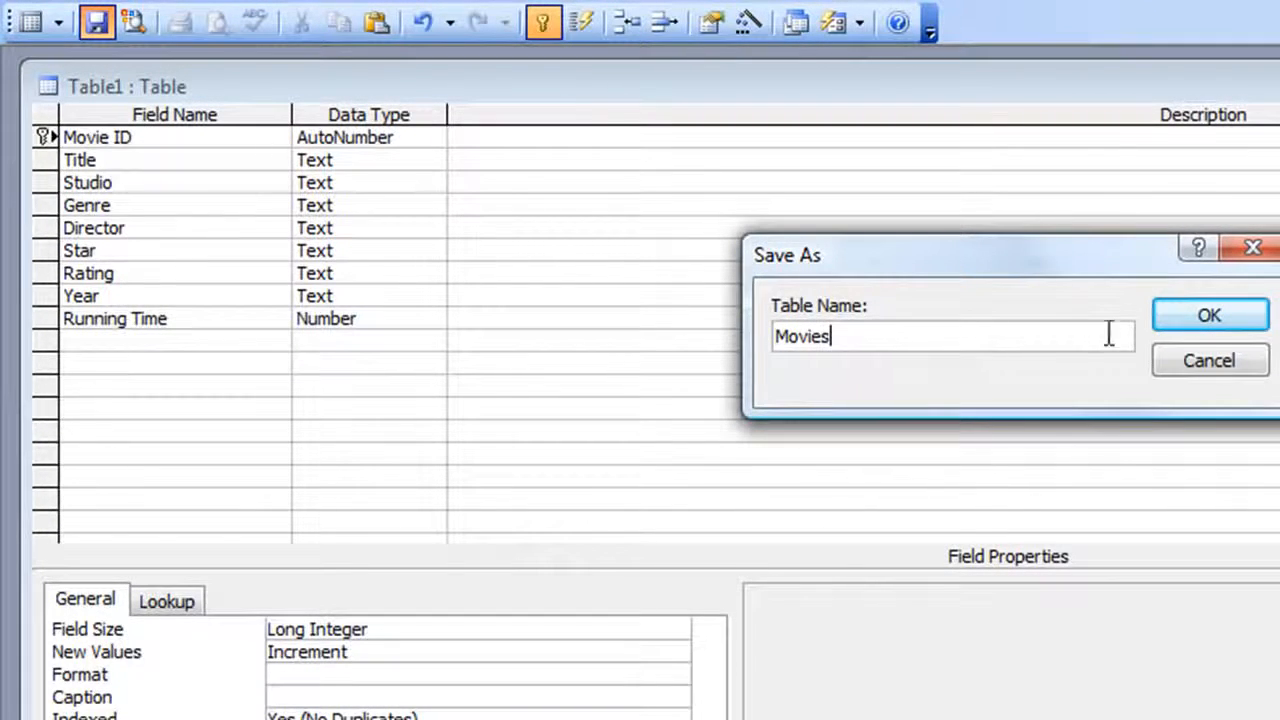
pyautogui.click(1222, 322)
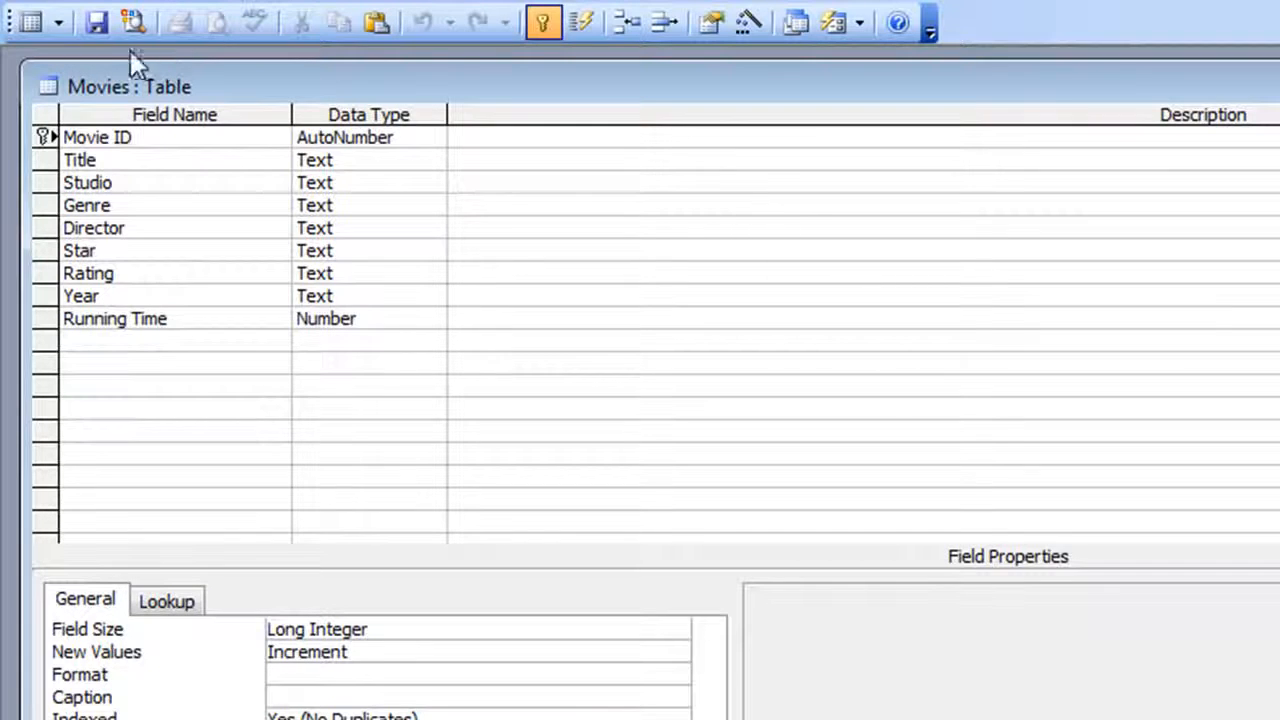
# Step: Switch the Movies table to Datasheet view and start a record titled Star Wars with 20th Century Fox as the studio
pyautogui.click(33, 23)
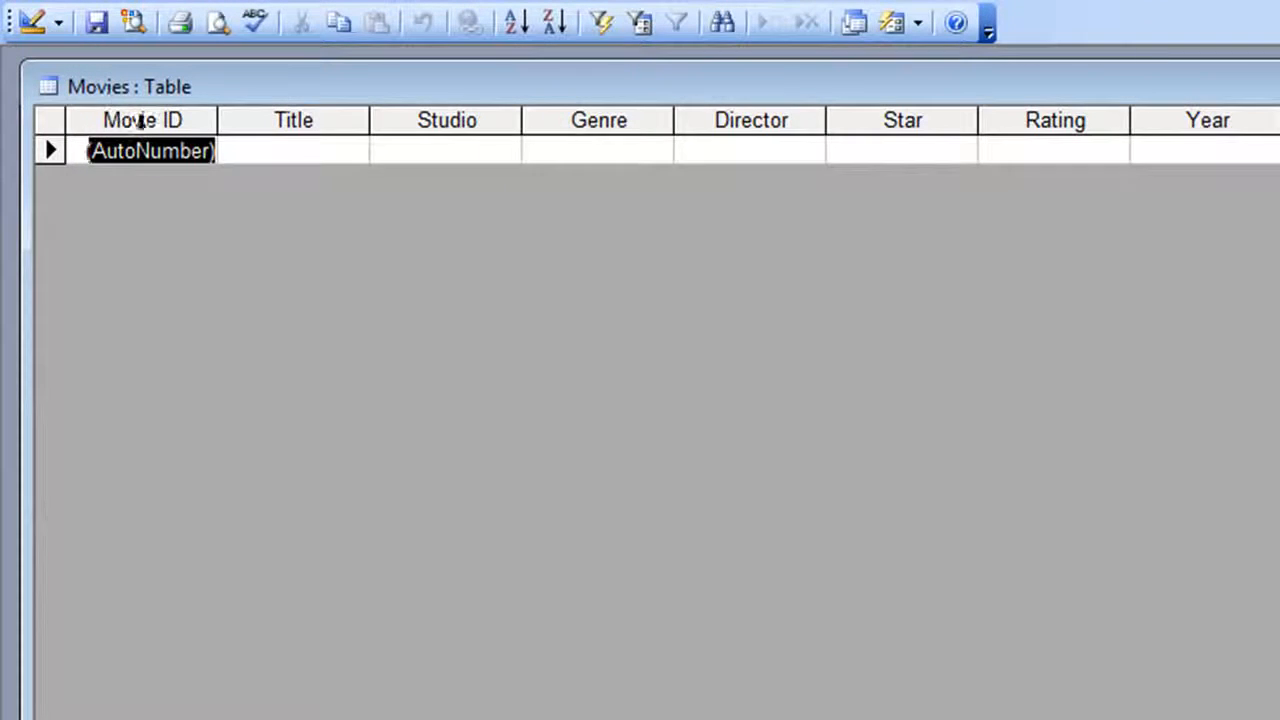
pyautogui.click(272, 152)
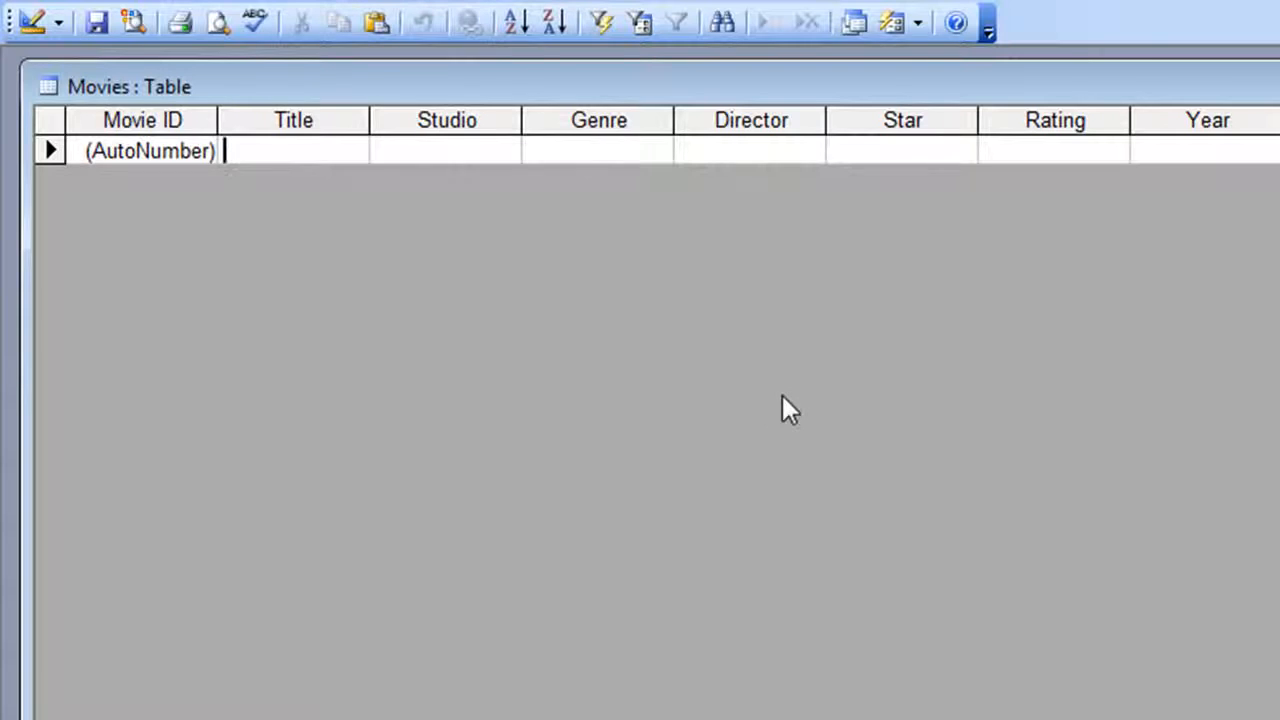
pyautogui.write('Star ')
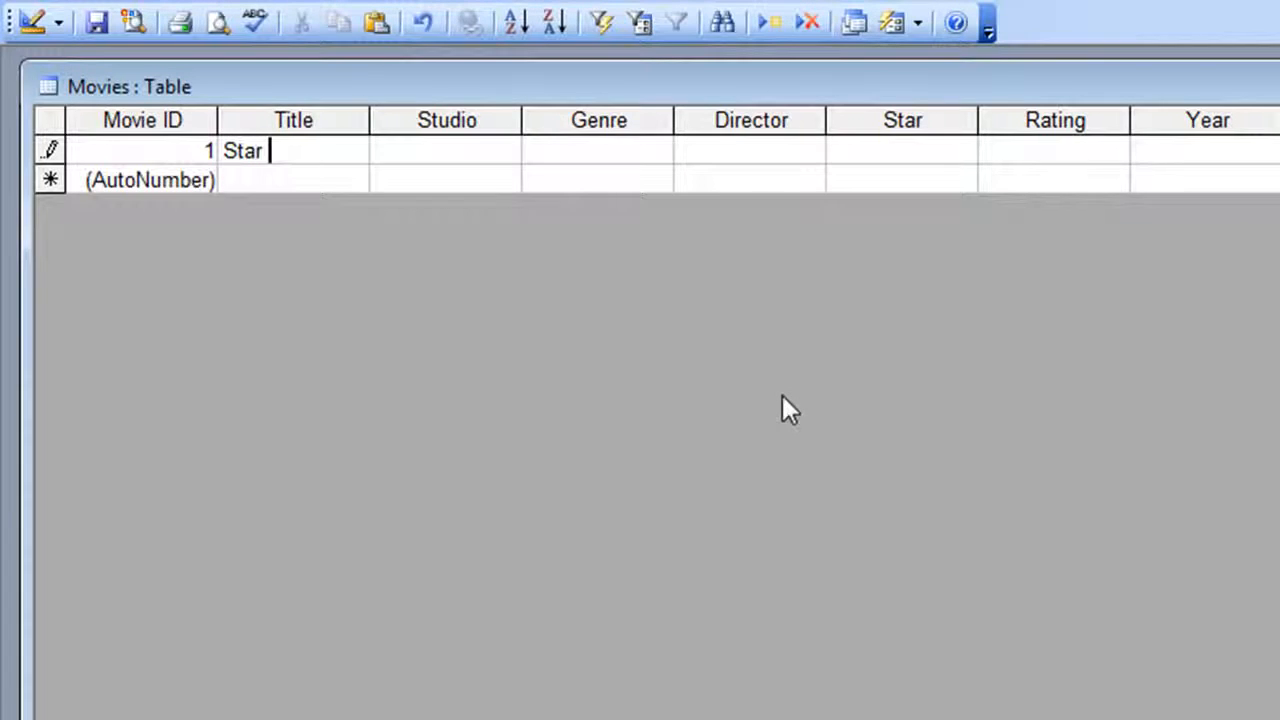
pyautogui.write('Wars')
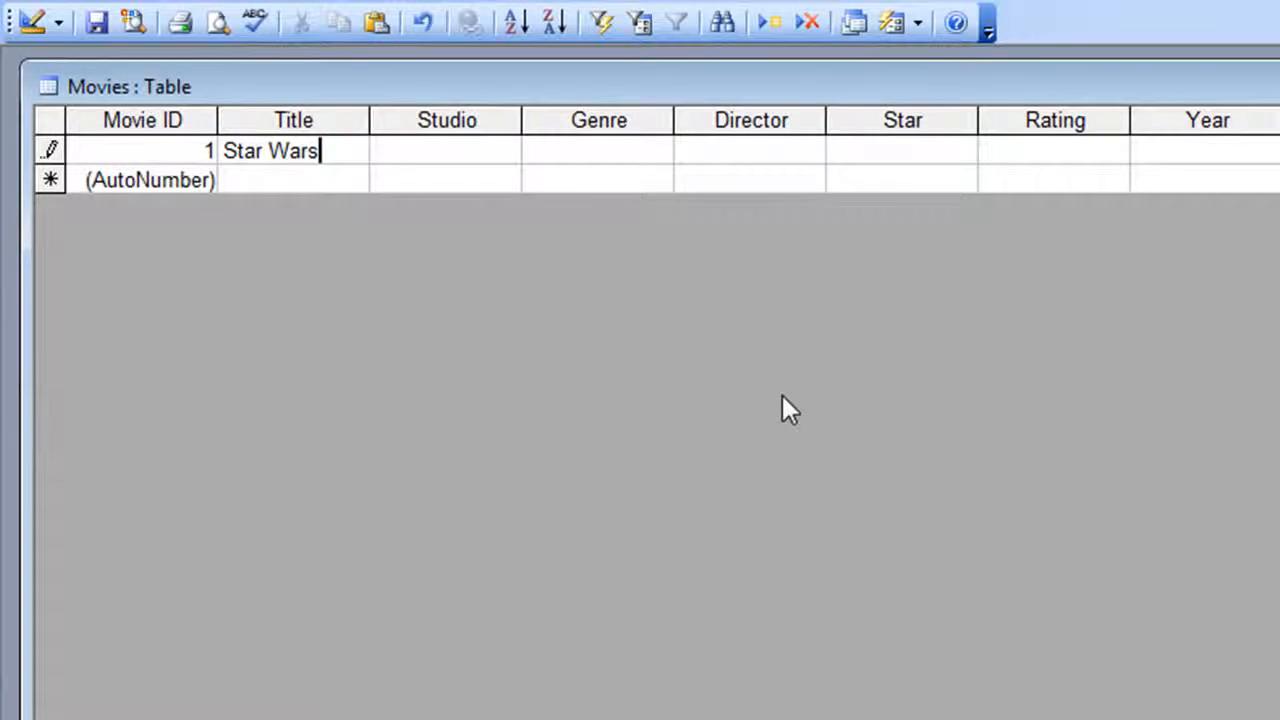
pyautogui.press('Tab')
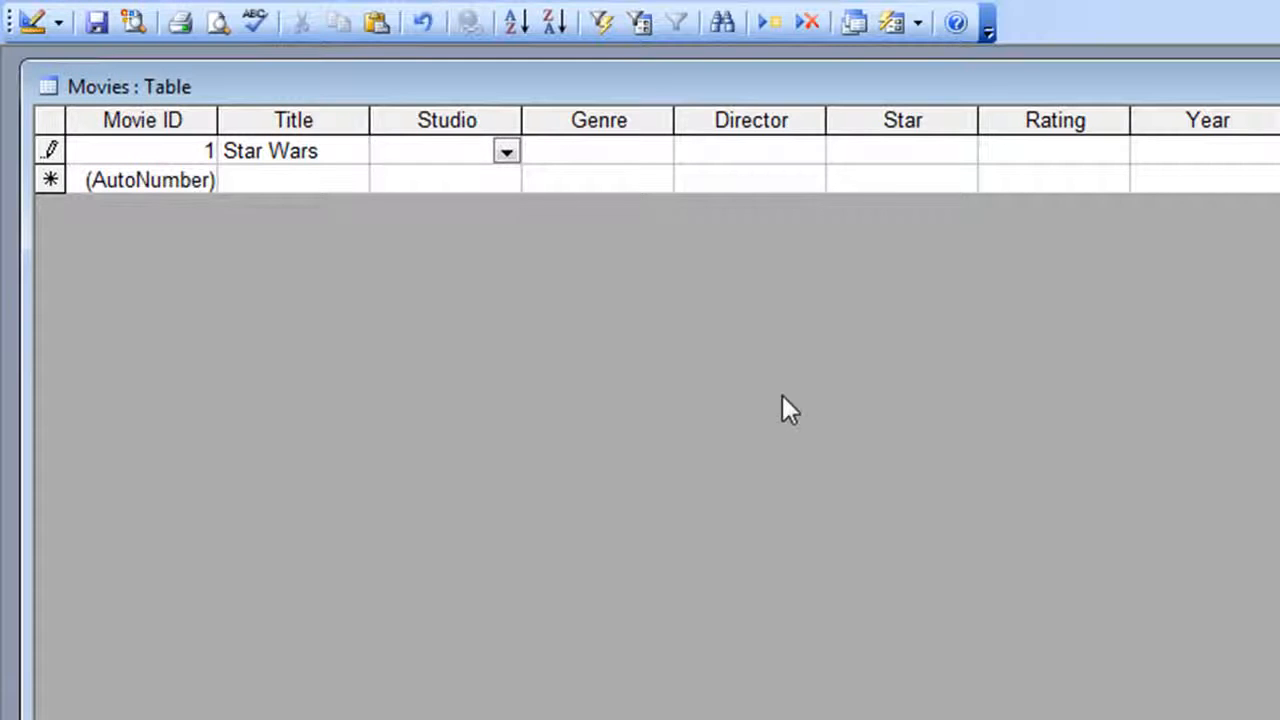
pyautogui.click(506, 151)
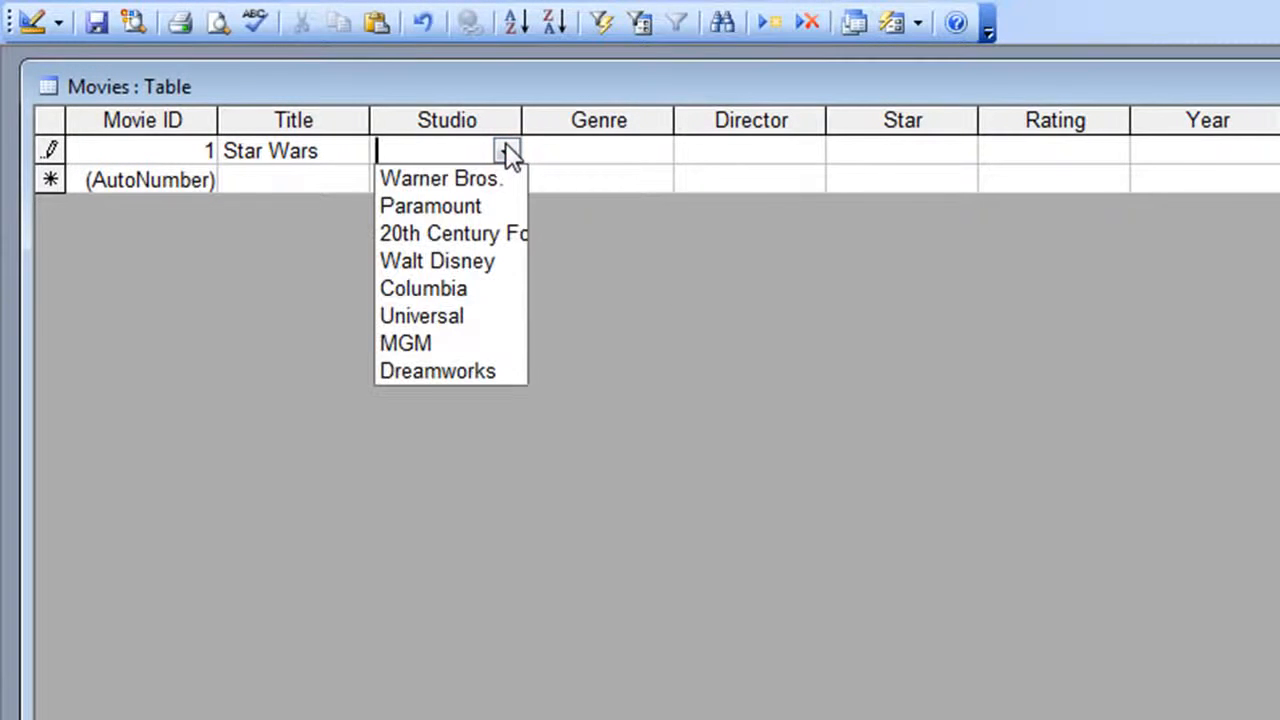
pyautogui.click(480, 234)
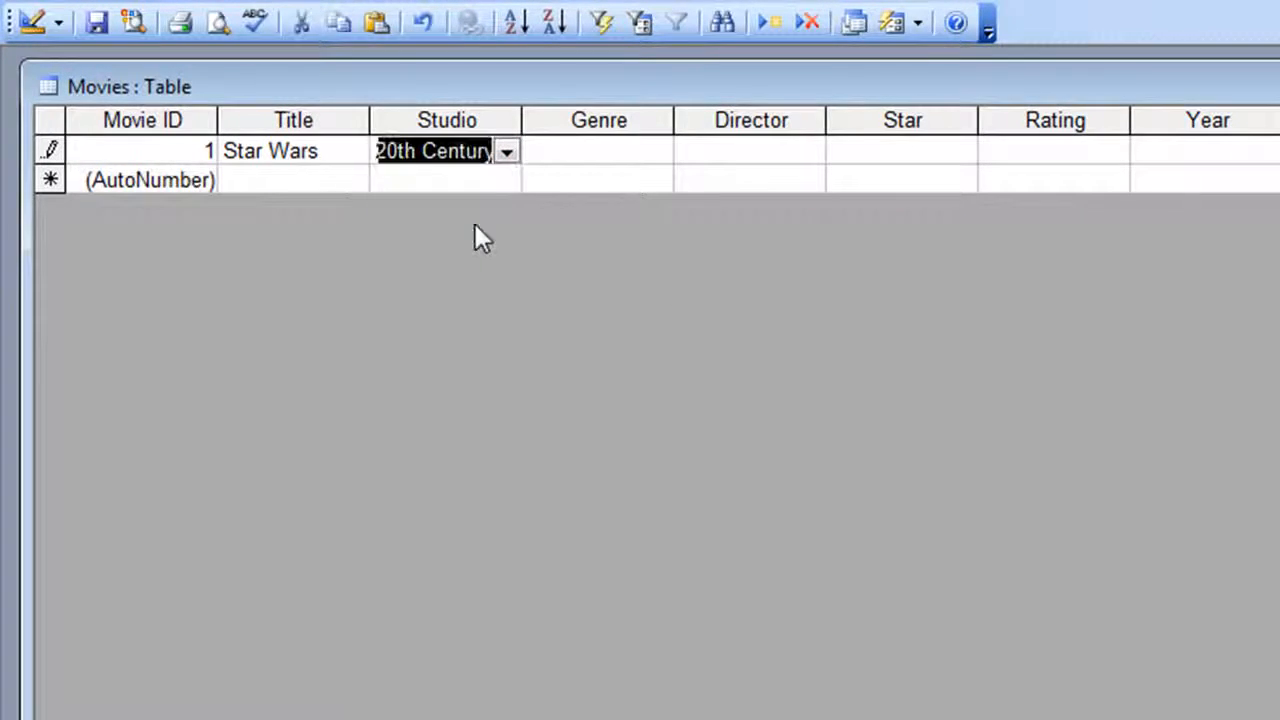
pyautogui.click(580, 151)
pyautogui.click(663, 177)
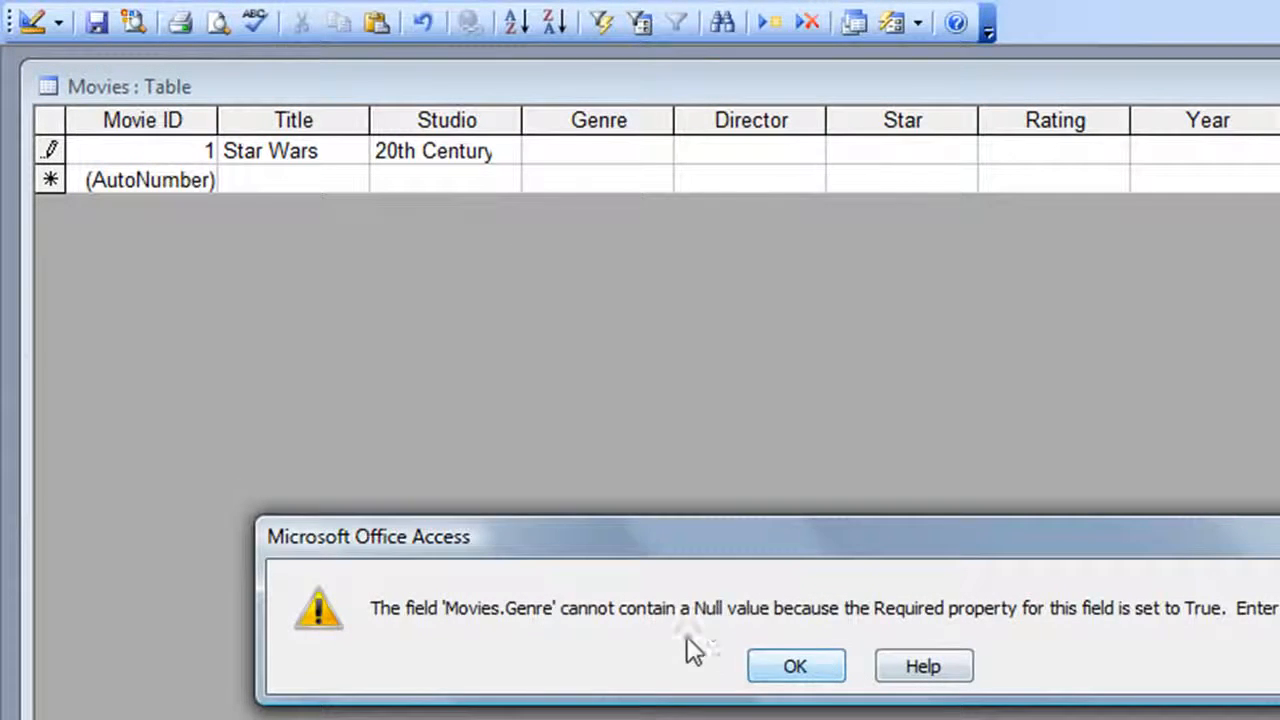
pyautogui.moveTo(743, 544); pyautogui.dragTo(544, 210)
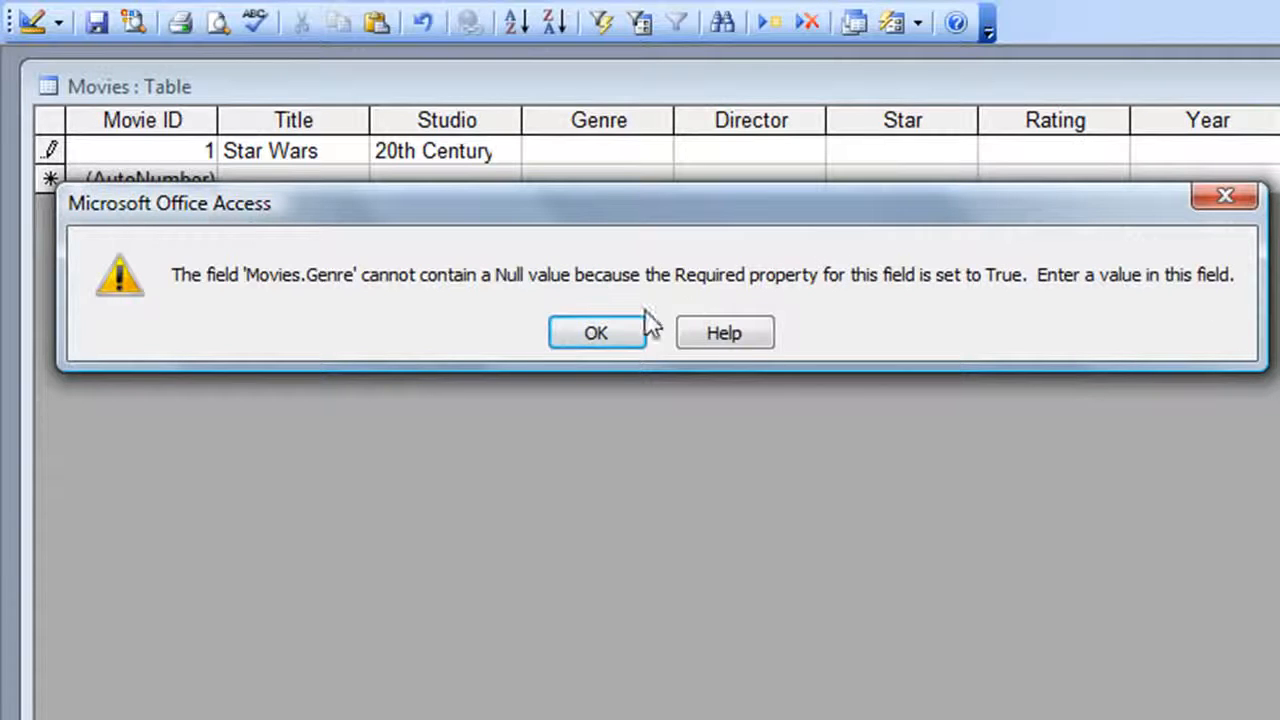
pyautogui.click(604, 333)
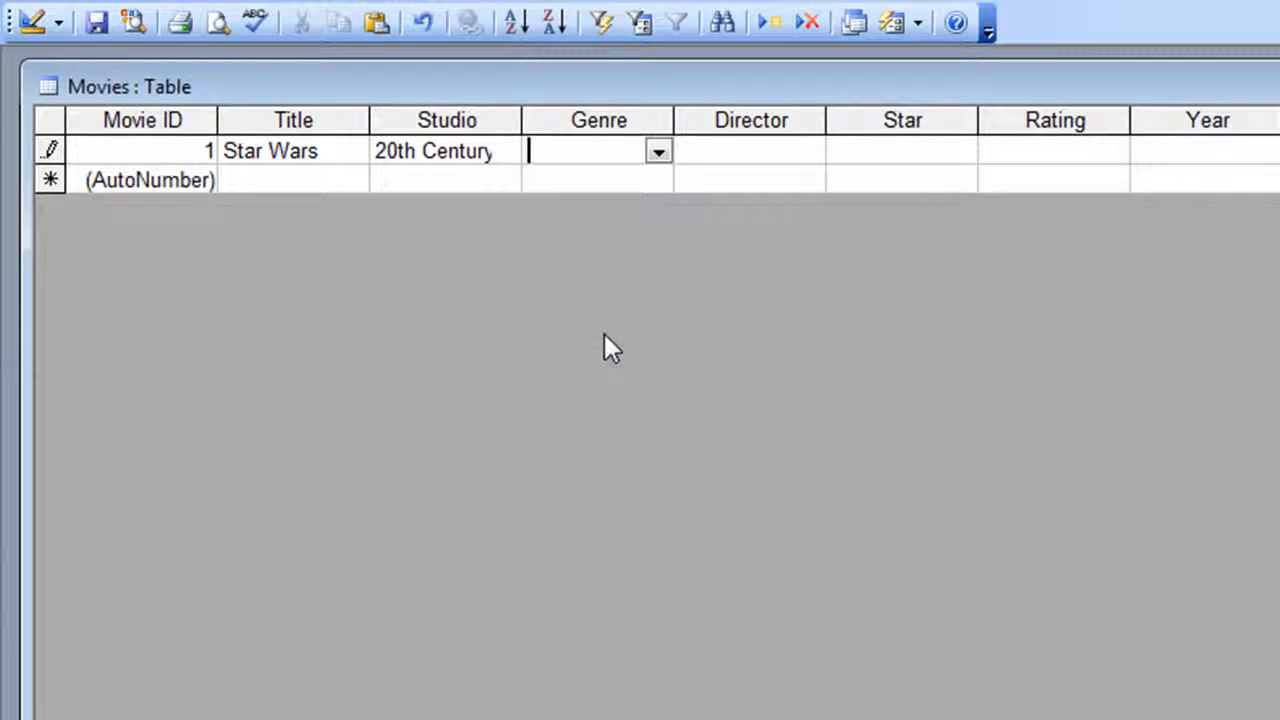
# Step: Set the Star Wars record's Genre to Science Fiction and its Director to George Lucas
pyautogui.click(659, 150)
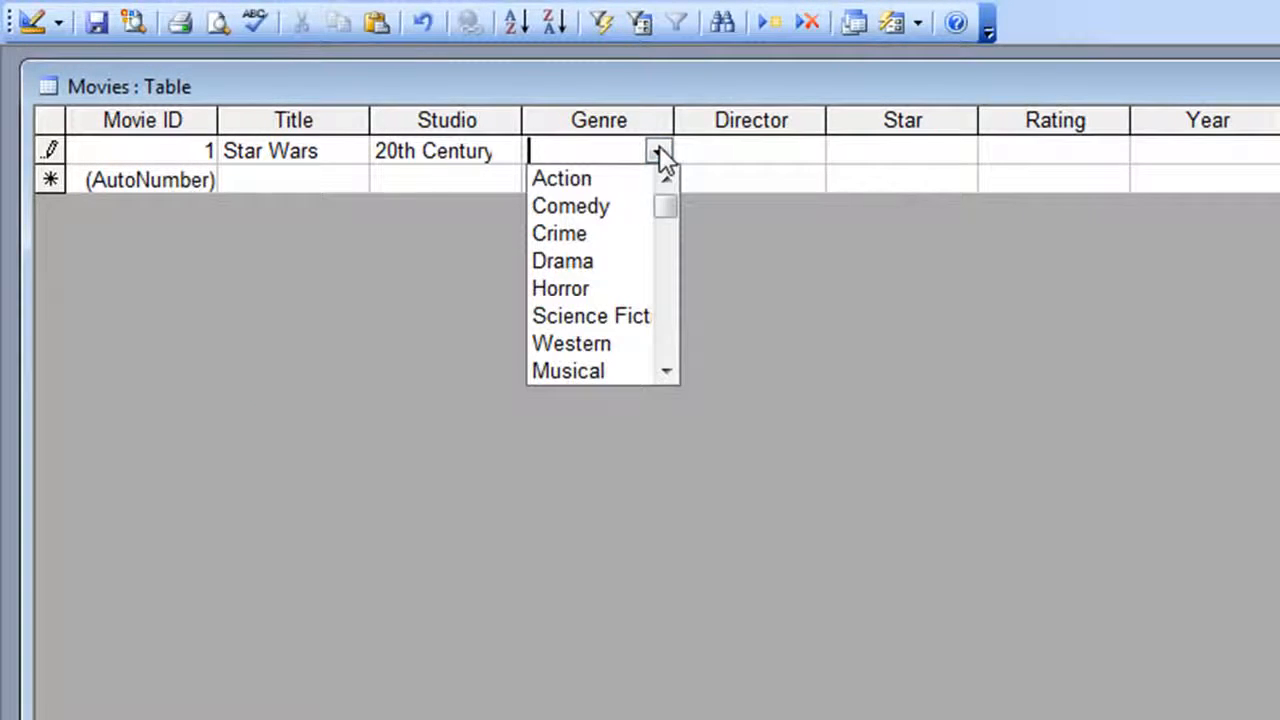
pyautogui.click(616, 316)
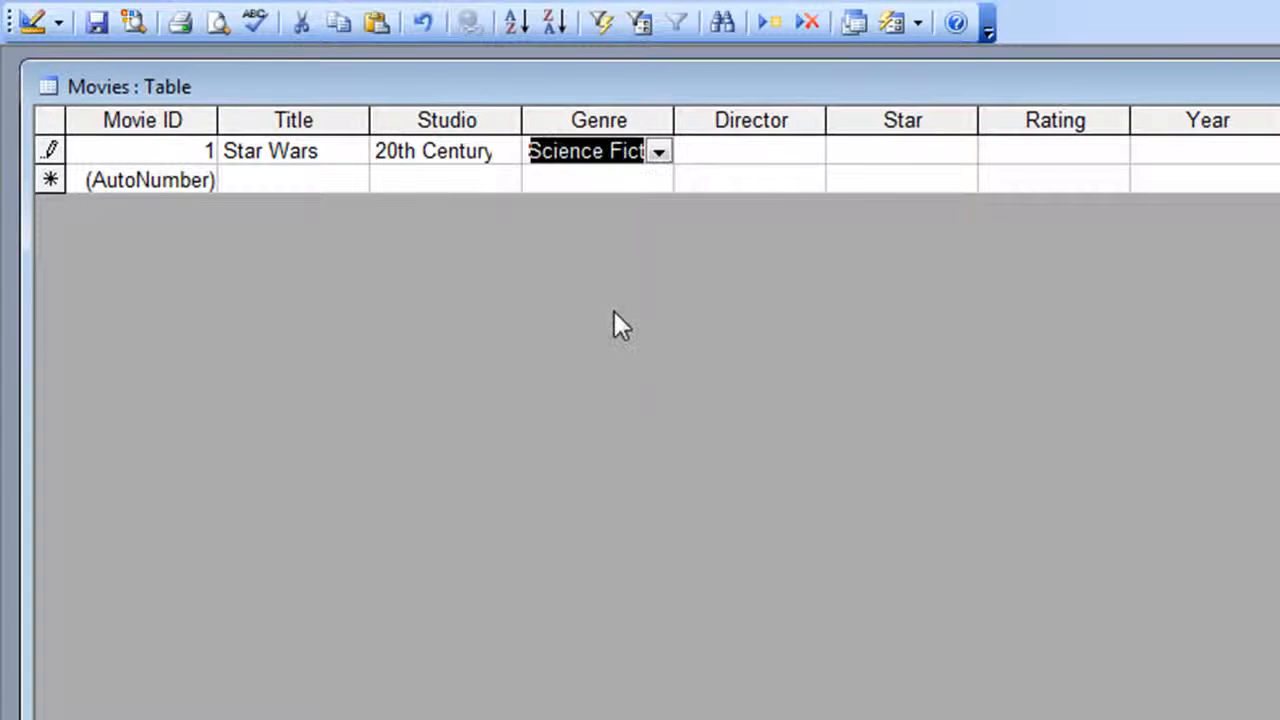
pyautogui.click(731, 146)
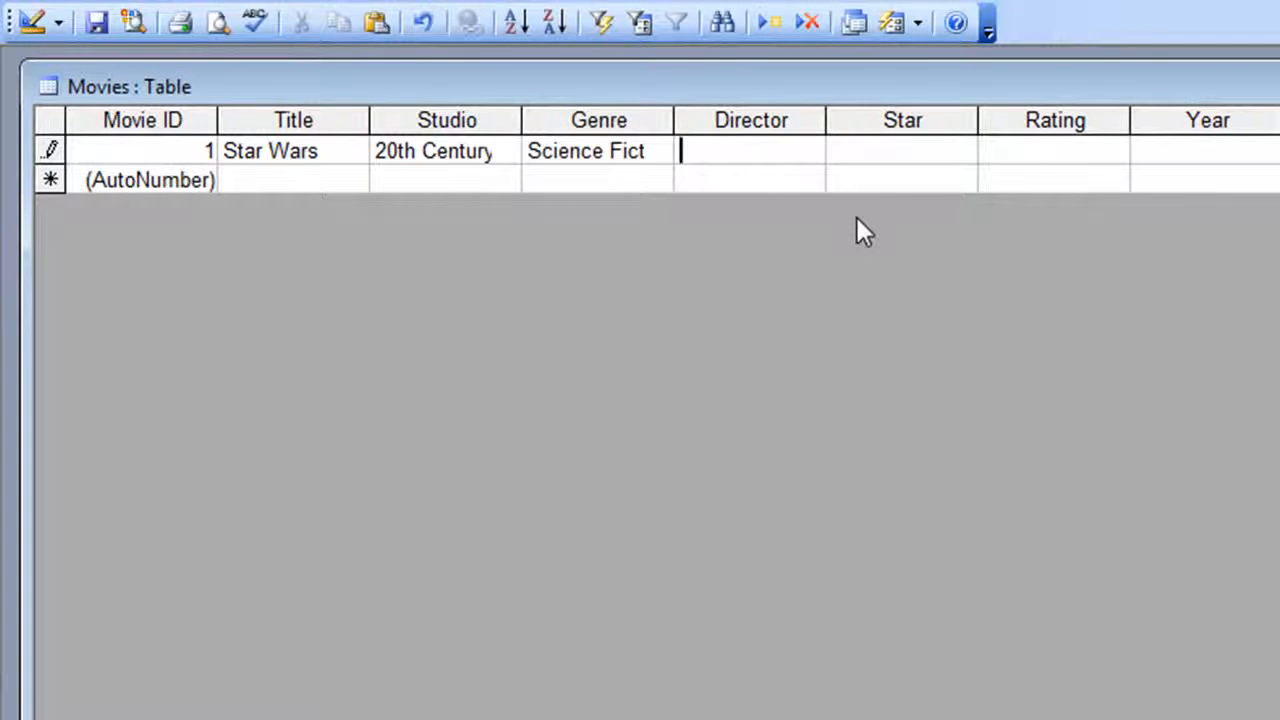
pyautogui.write('George')
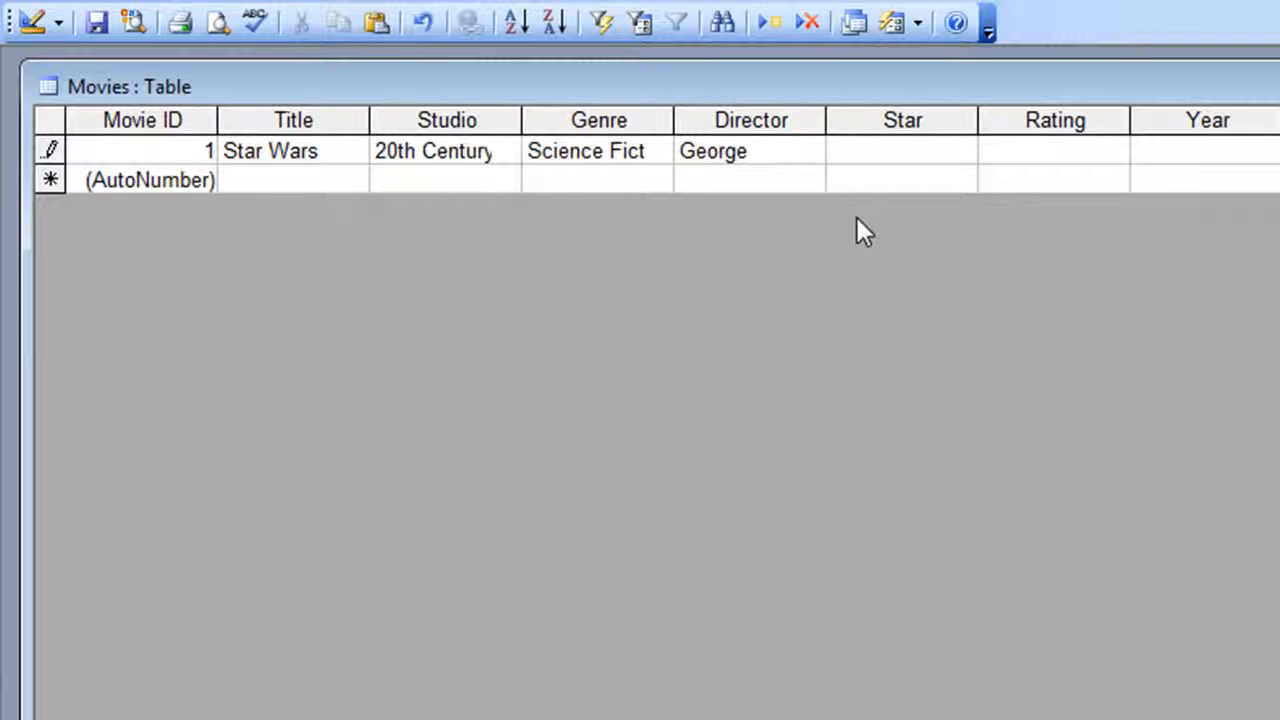
pyautogui.write(' Lucas')
pyautogui.press('Tab')
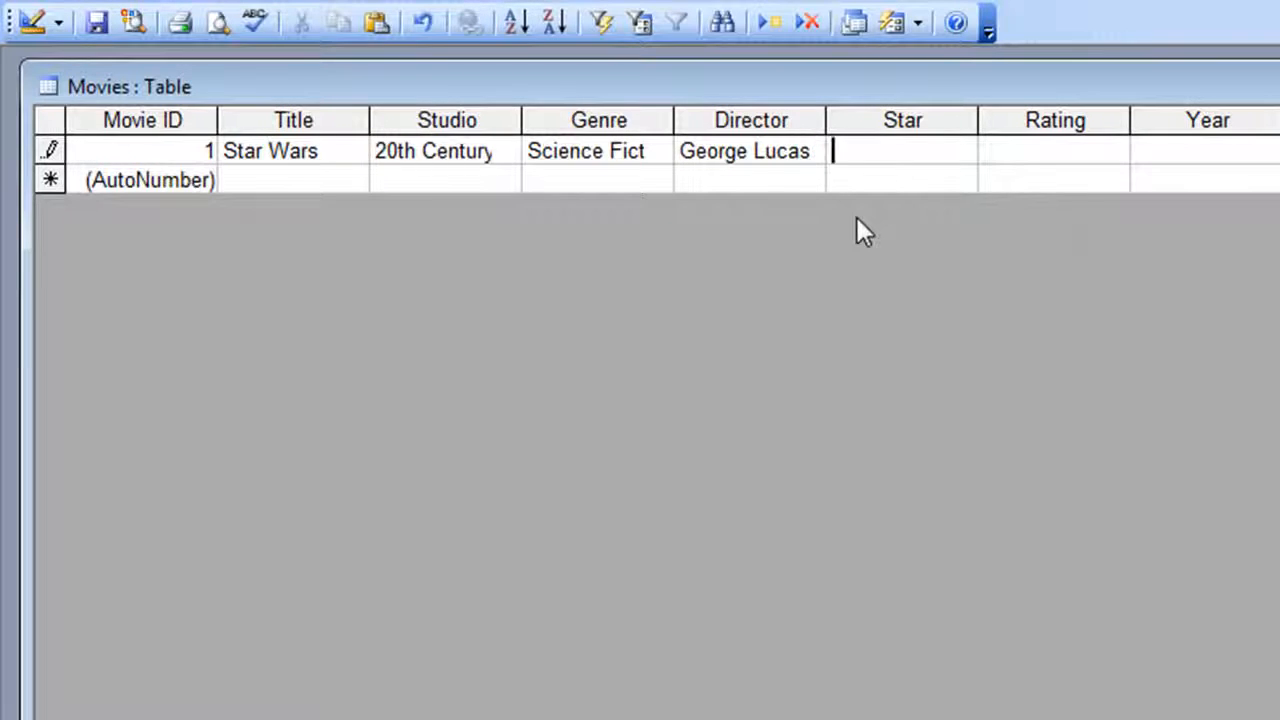
# Step: Enter Harrison Ford as the Star of the Star Wars record and choose the U rating
pyautogui.write('Harris')
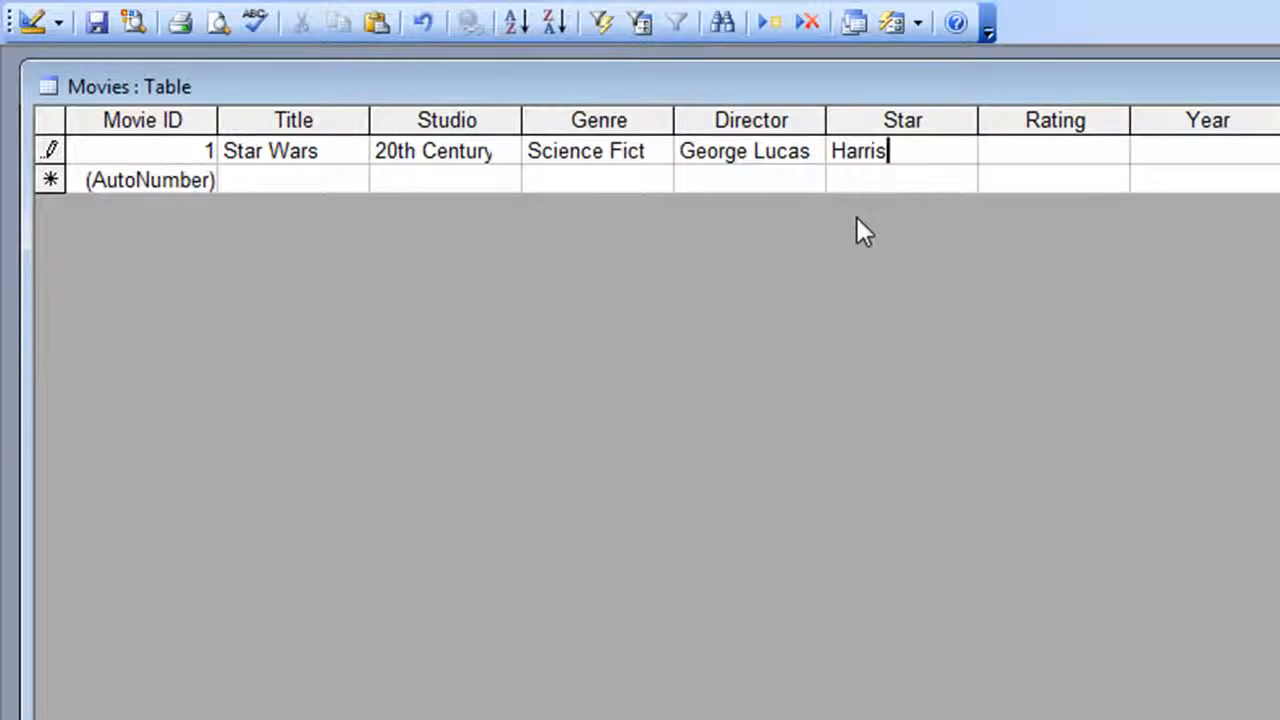
pyautogui.write('on Ford')
pyautogui.press('Tab')
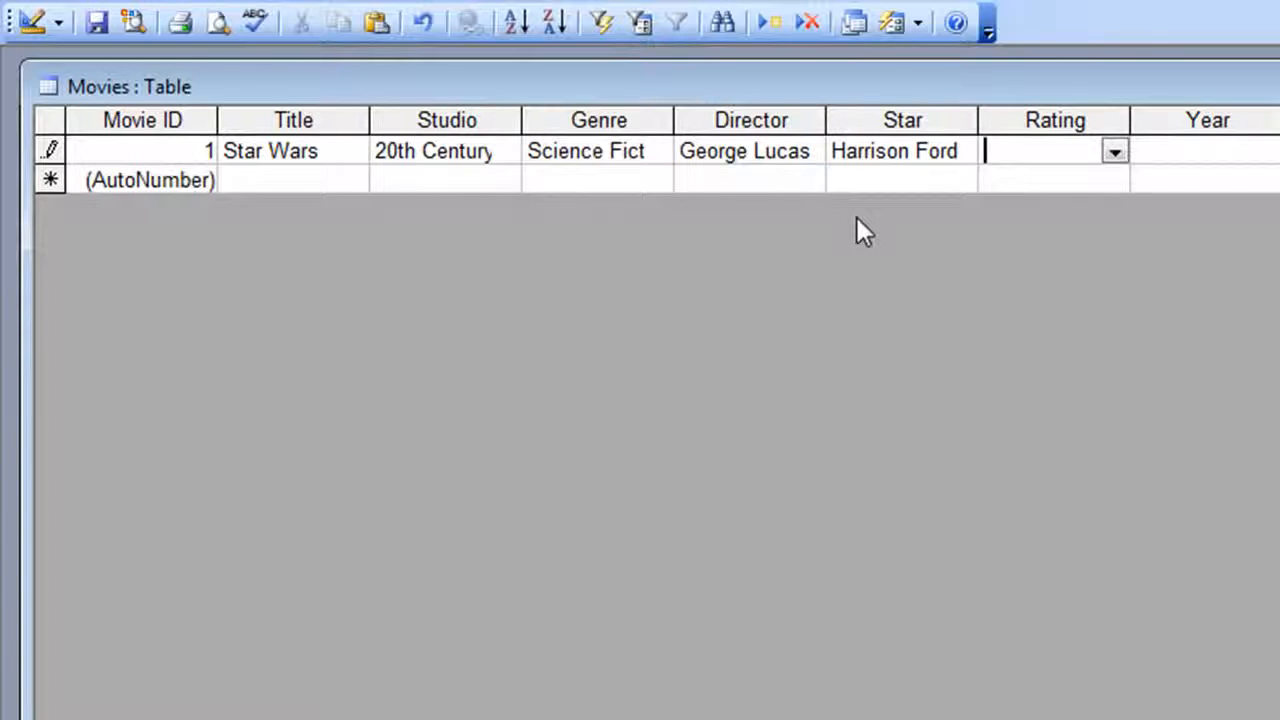
pyautogui.click(1114, 152)
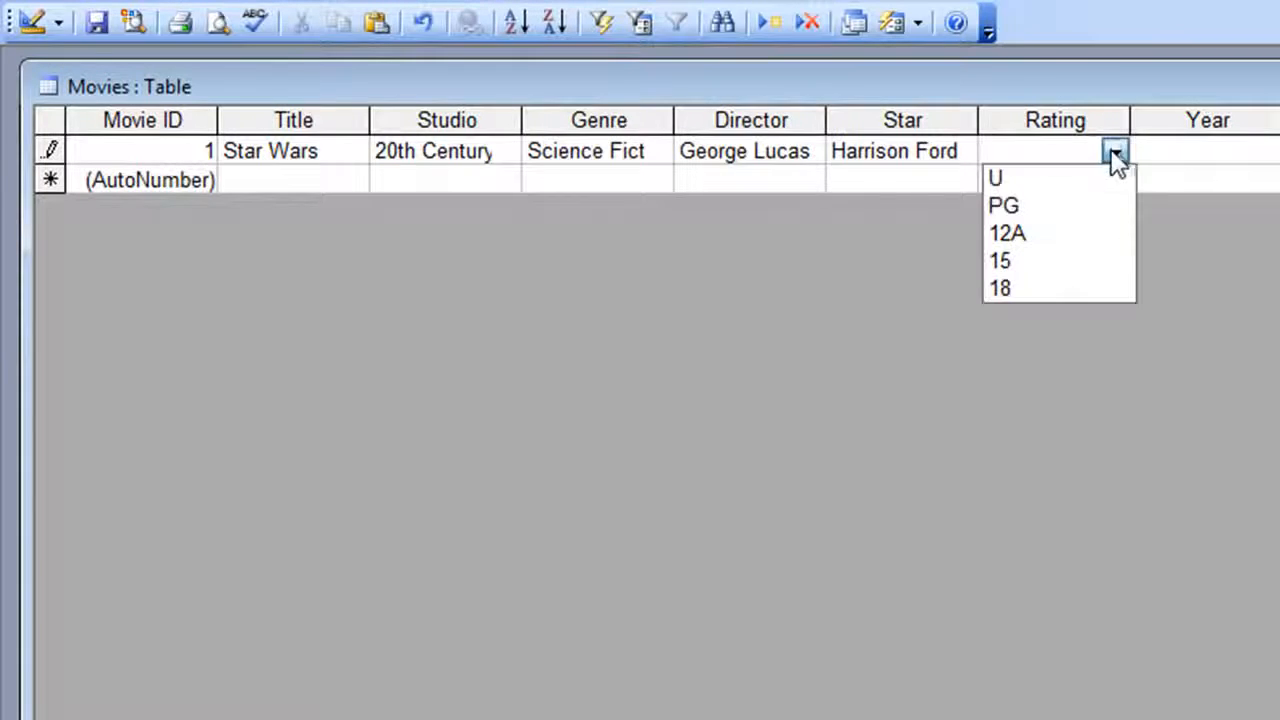
pyautogui.click(1058, 178)
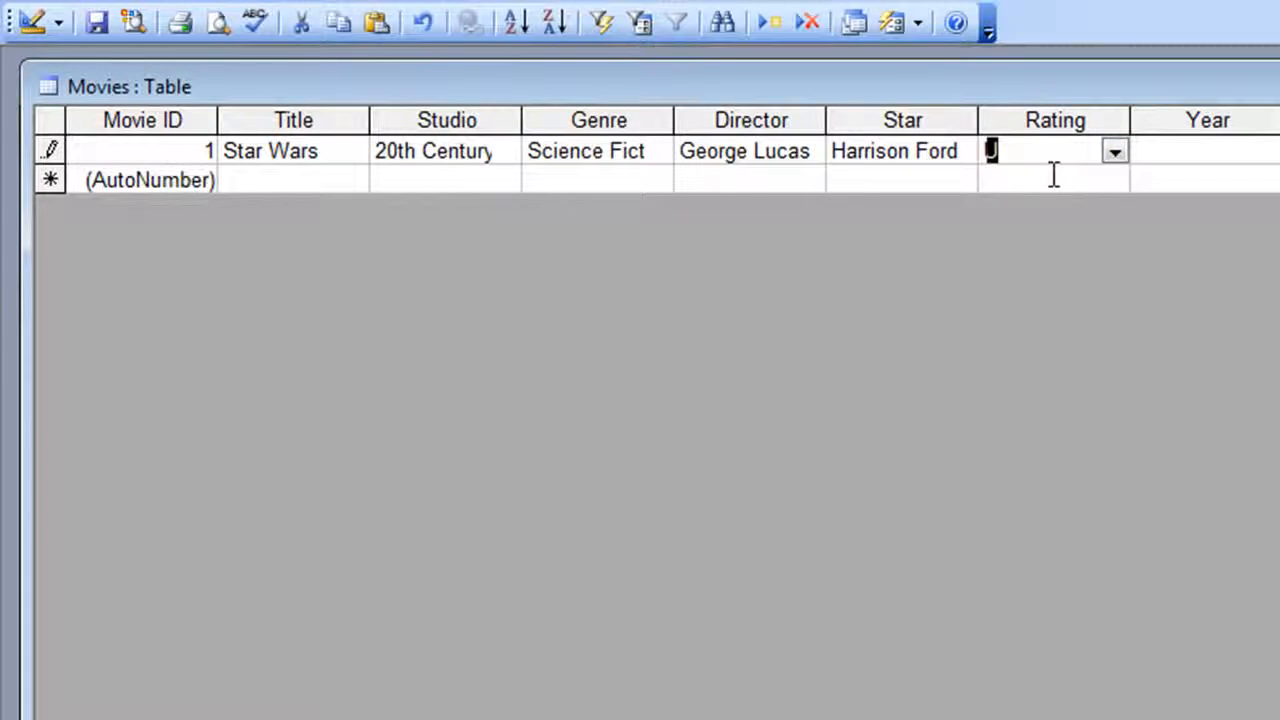
# Step: Enter 1977 as the Year of the Star Wars record
pyautogui.click(1211, 151)
pyautogui.write('197')
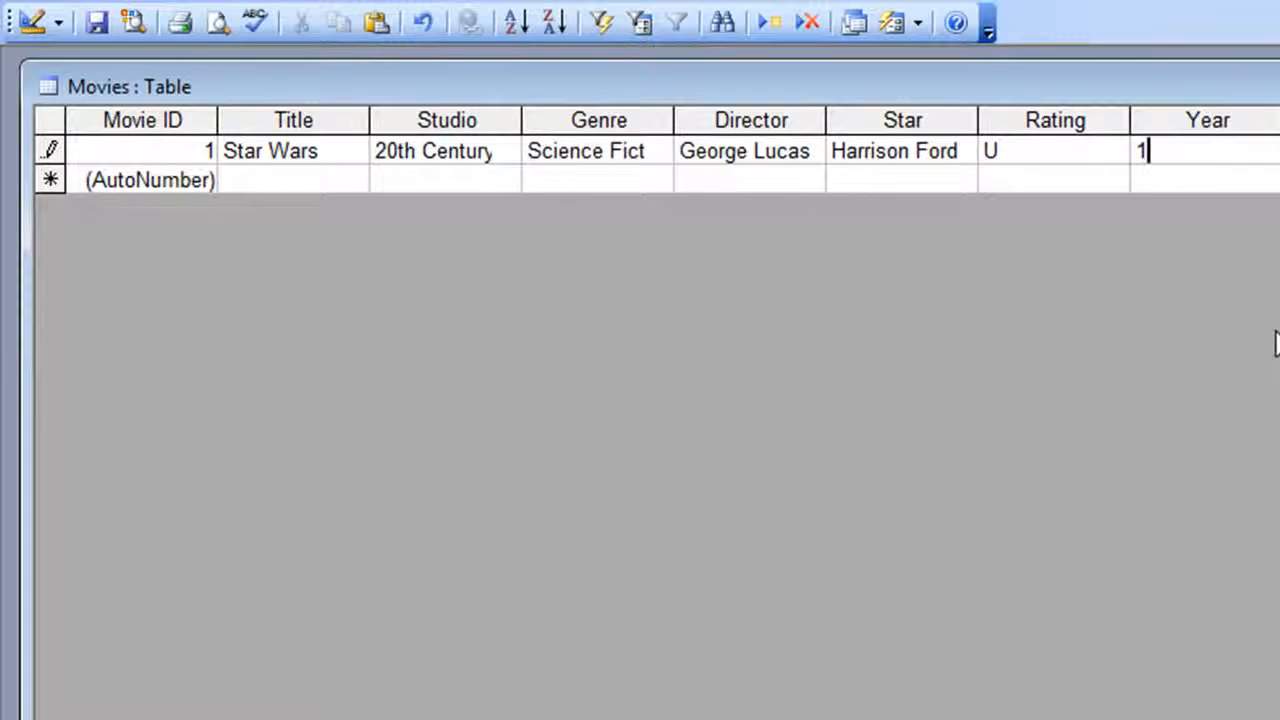
pyautogui.write('7')
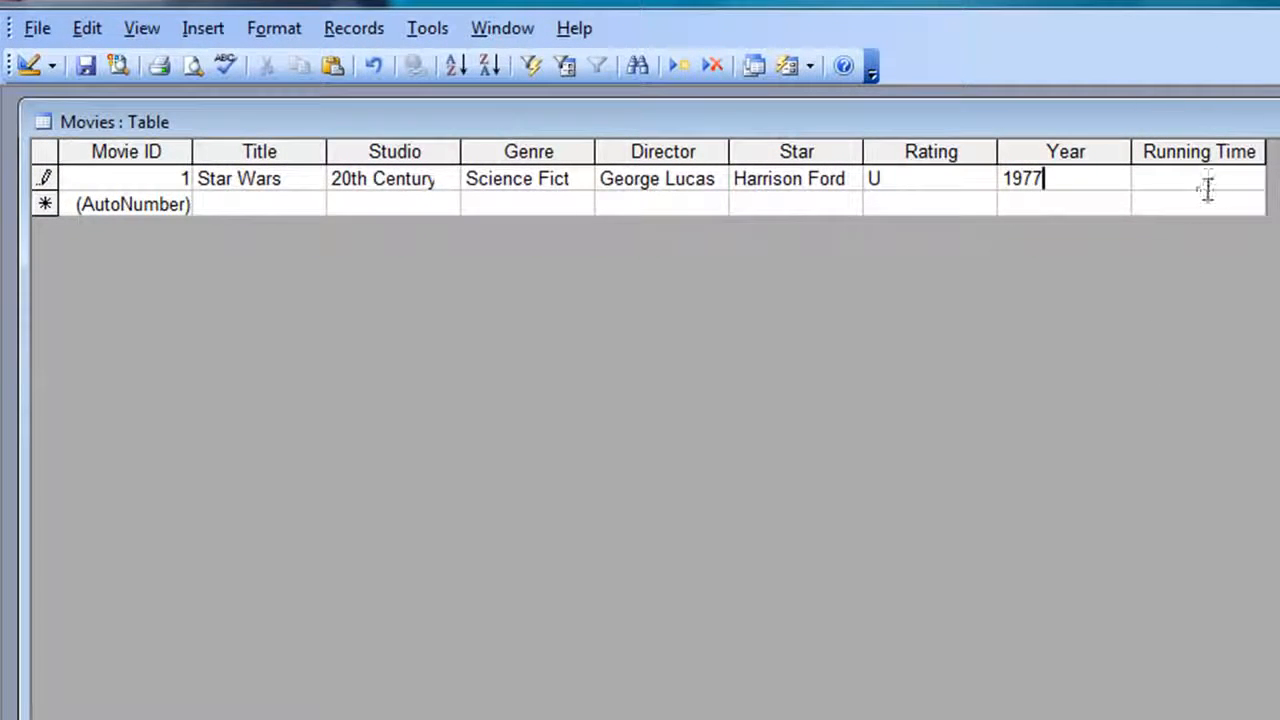
# Step: Enter 120 as the Running Time of the Star Wars record and close the Movies table
pyautogui.click(1206, 180)
pyautogui.write('120')
pyautogui.press('Tab')
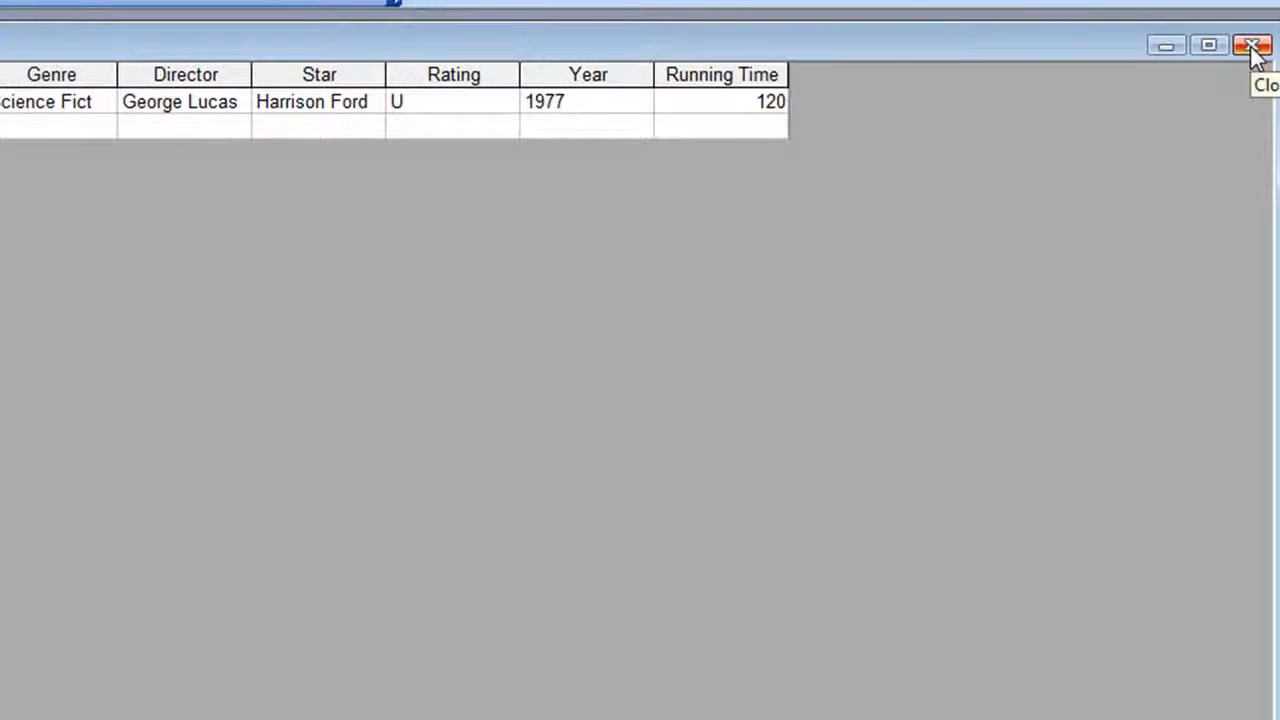
pyautogui.click(1252, 47)
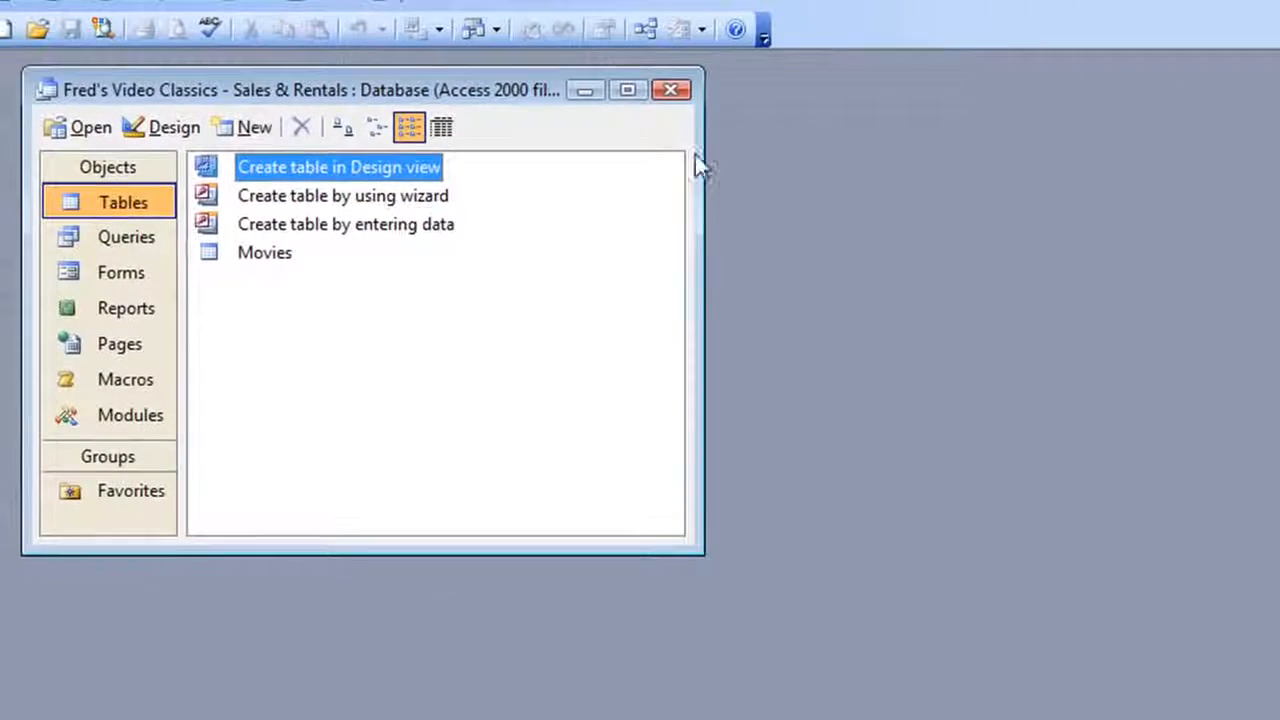
# Step: Reopen the Movies table and change the Year of the Star Wars record to 1978, committing the edit
pyautogui.doubleClick(245, 253)
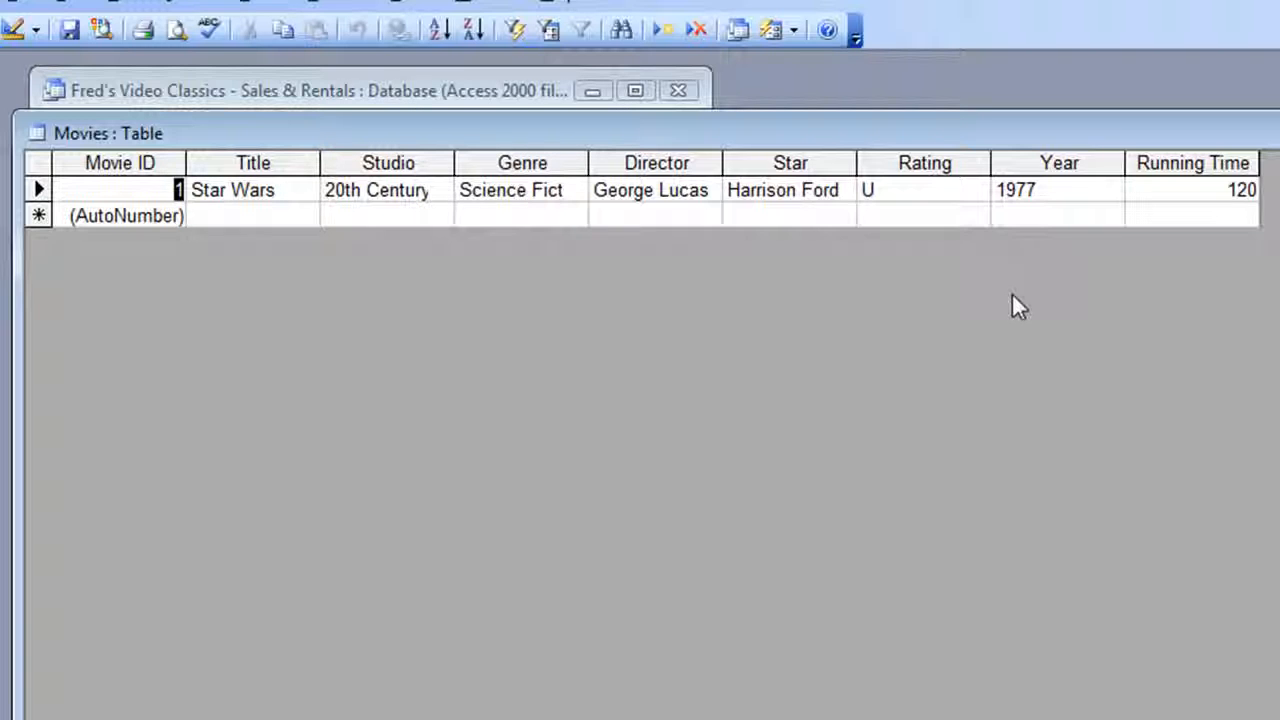
pyautogui.click(1057, 185)
pyautogui.moveTo(1057, 185); pyautogui.dragTo(971, 180)
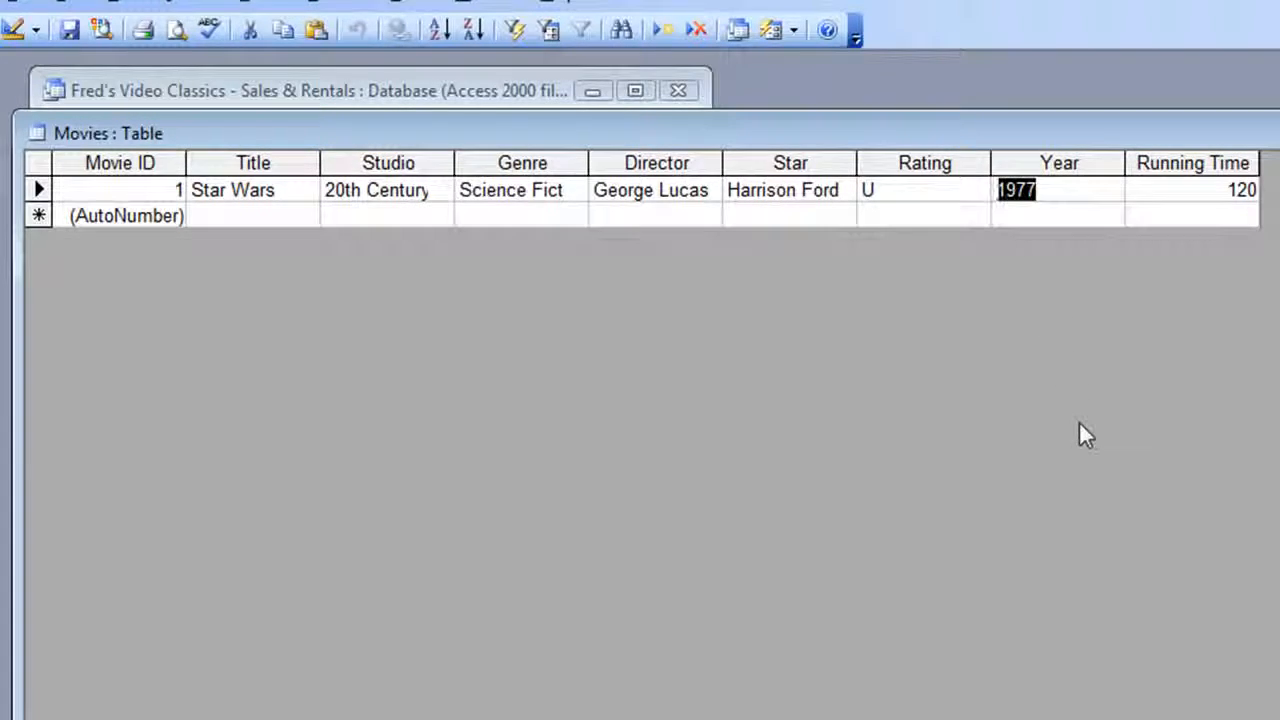
pyautogui.write('19')
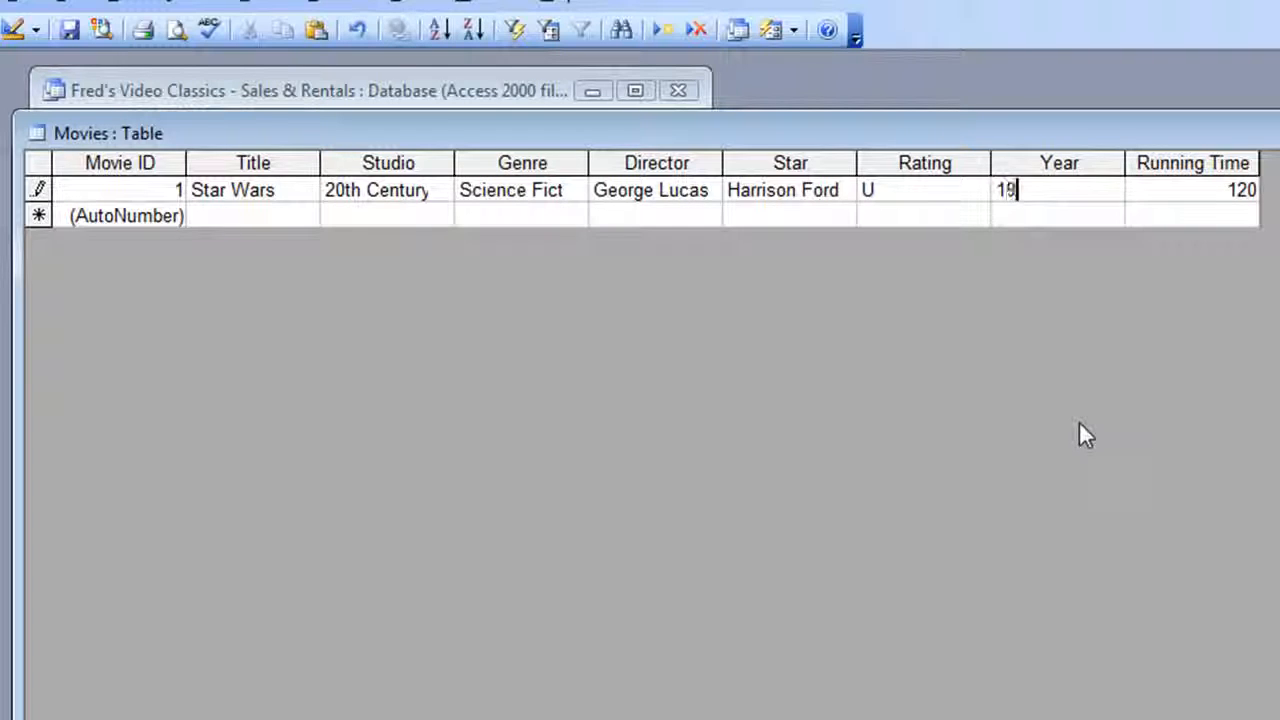
pyautogui.write('78')
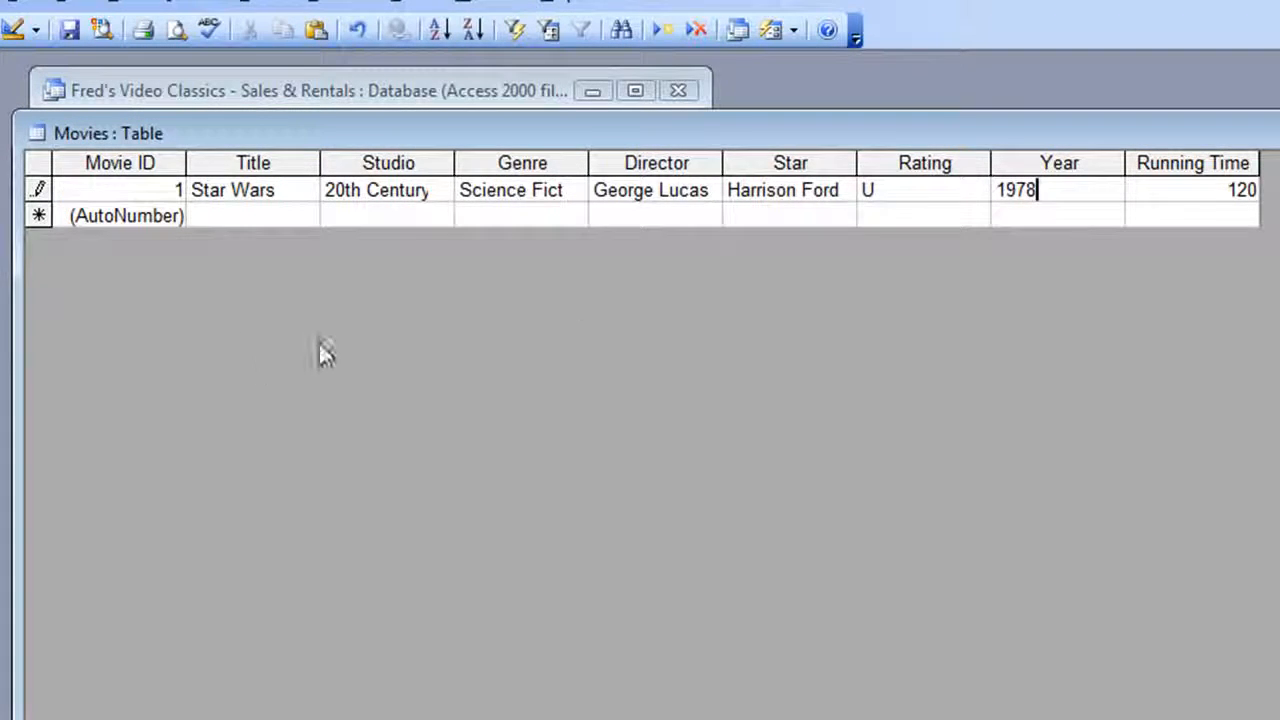
pyautogui.click(1015, 210)
# Step: Set the Star Wars record's Year to 1977, save the record and close the Movies table
pyautogui.moveTo(1030, 192); pyautogui.dragTo(972, 172)
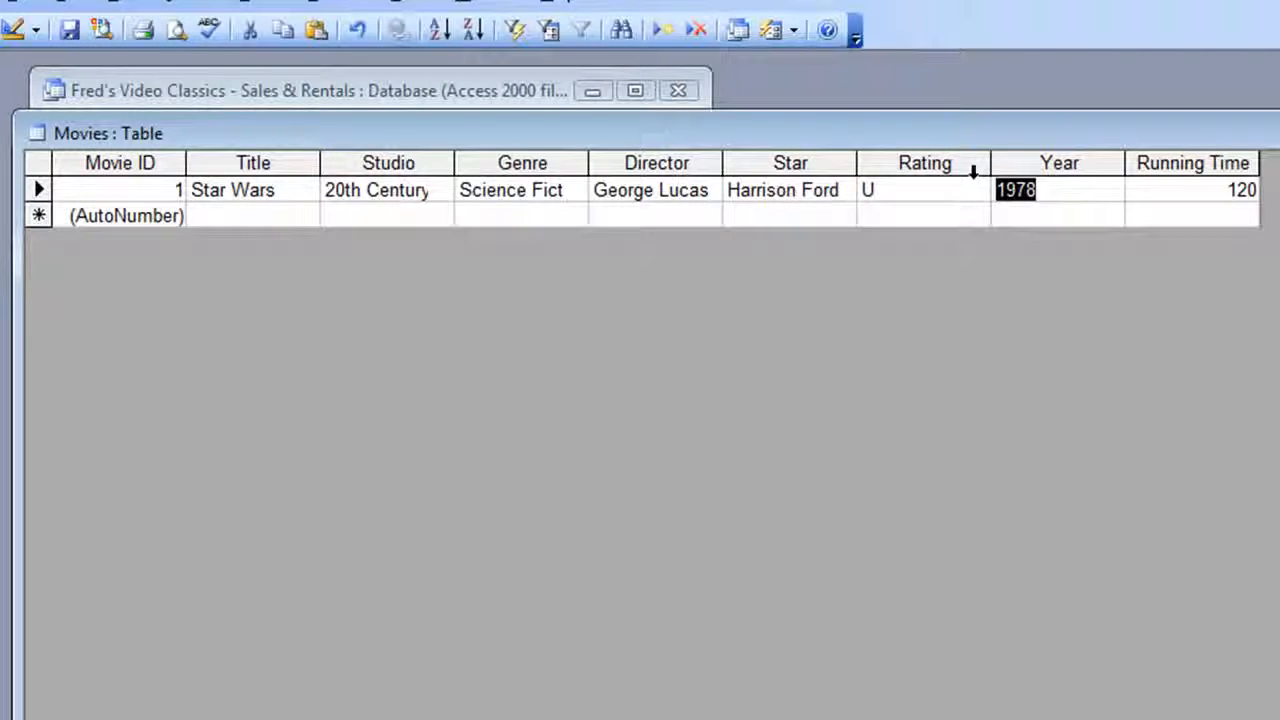
pyautogui.write('1977')
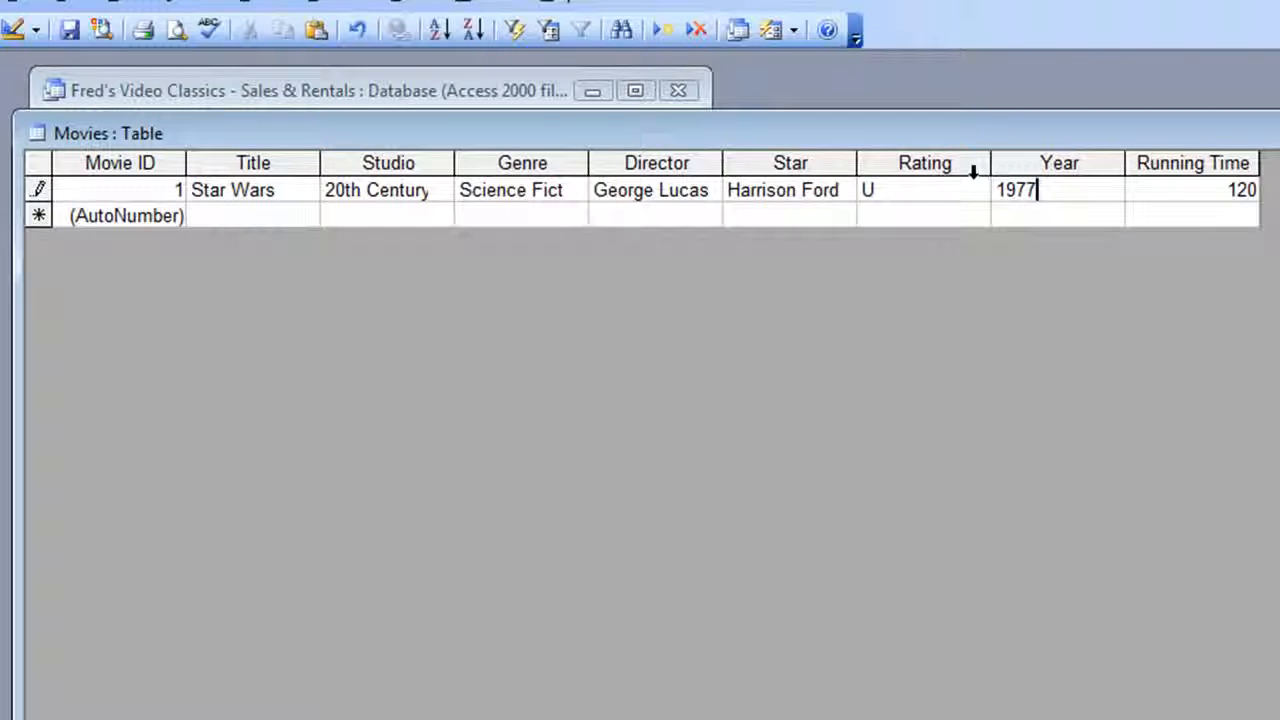
pyautogui.hotkey('shift', 'Return')
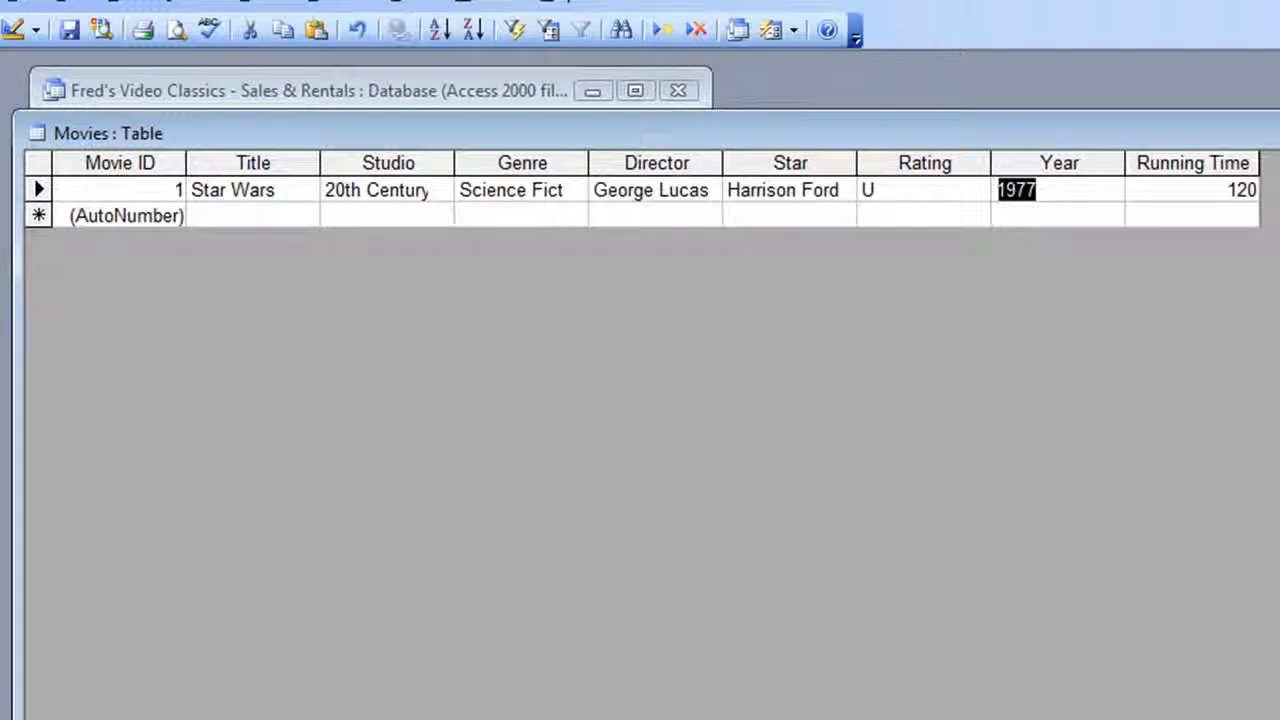
pyautogui.hotkey('ctrl', 'w')
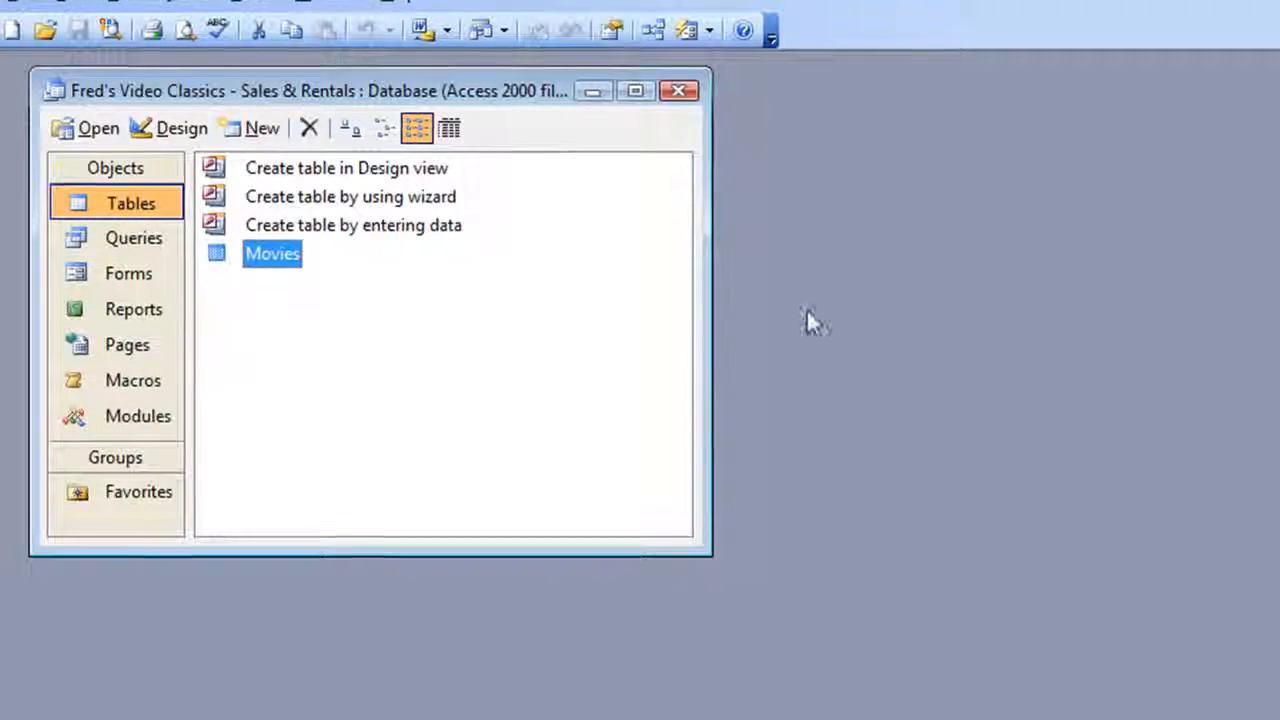